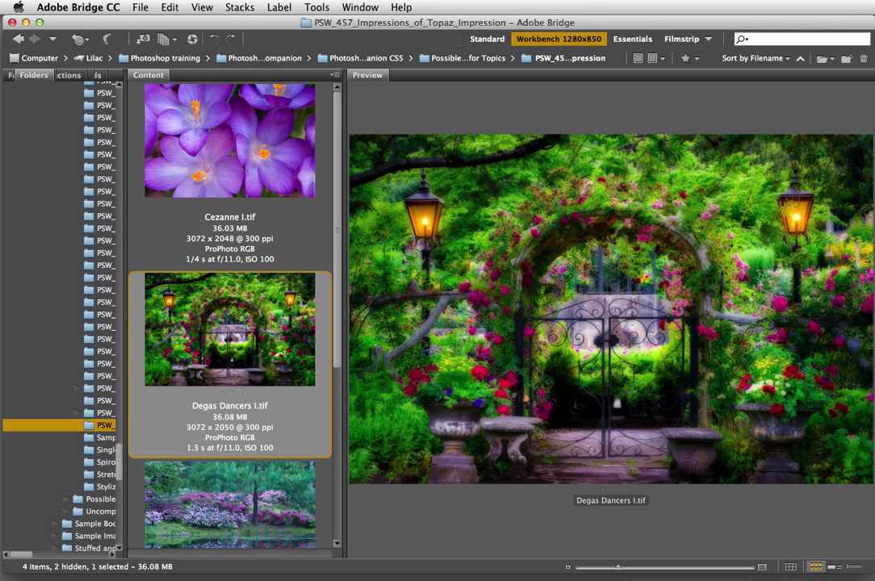
# Look through the sample images in the folder, previewing Painterly I.tif, Degas Dancers I.tif and Cezanne I.tif.
pyautogui.scroll(-5, 192, 286)
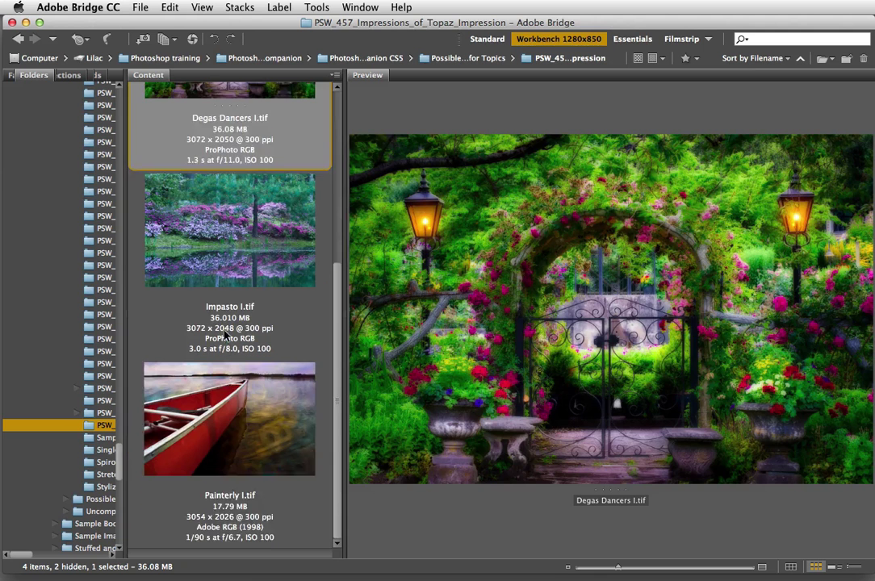
pyautogui.press('Down')
pyautogui.press('Down')
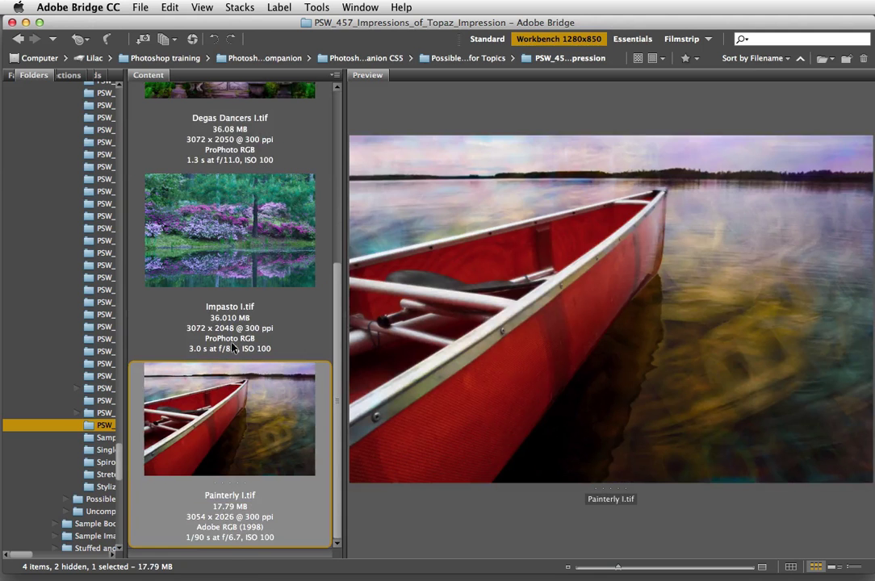
pyautogui.click(198, 213)
pyautogui.scroll(2, 202, 222)
pyautogui.click(226, 242)
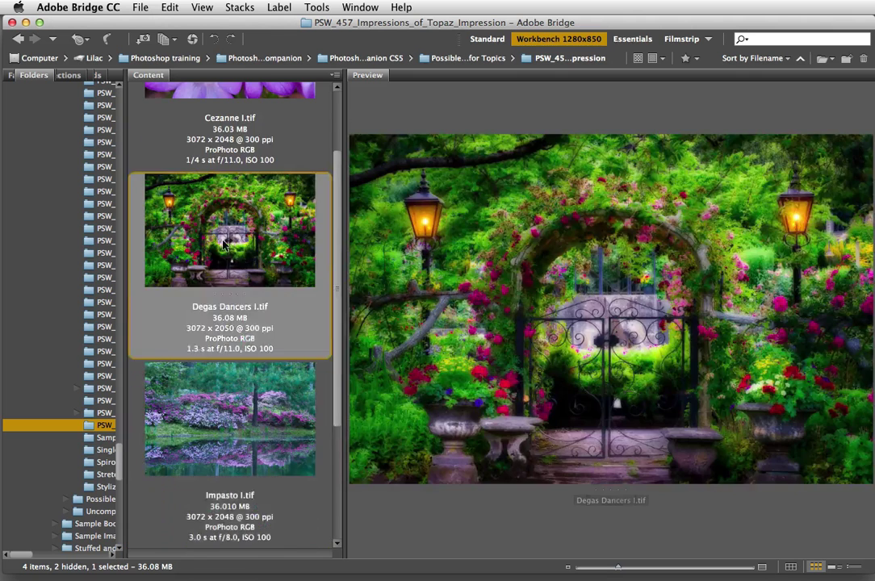
pyautogui.scroll(1, 194, 210)
pyautogui.click(208, 135)
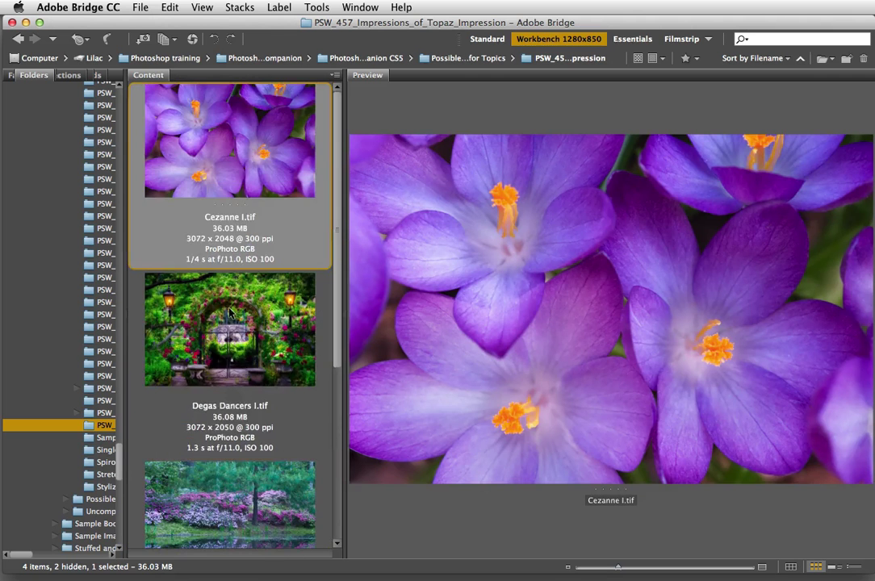
# Open the canoe image Painterly I.tif from the folder in Photoshop.
pyautogui.scroll(-3, 230, 313)
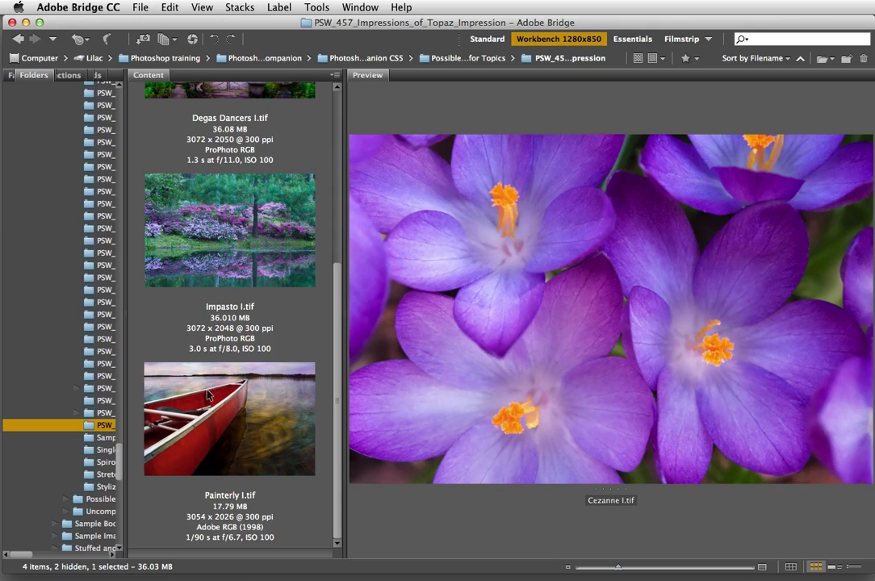
pyautogui.click(207, 395)
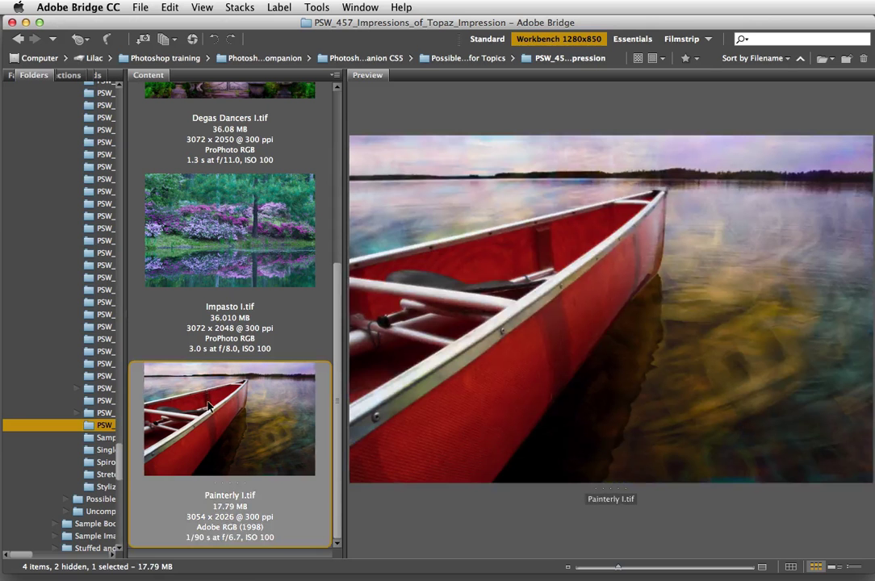
pyautogui.doubleClick(207, 408)
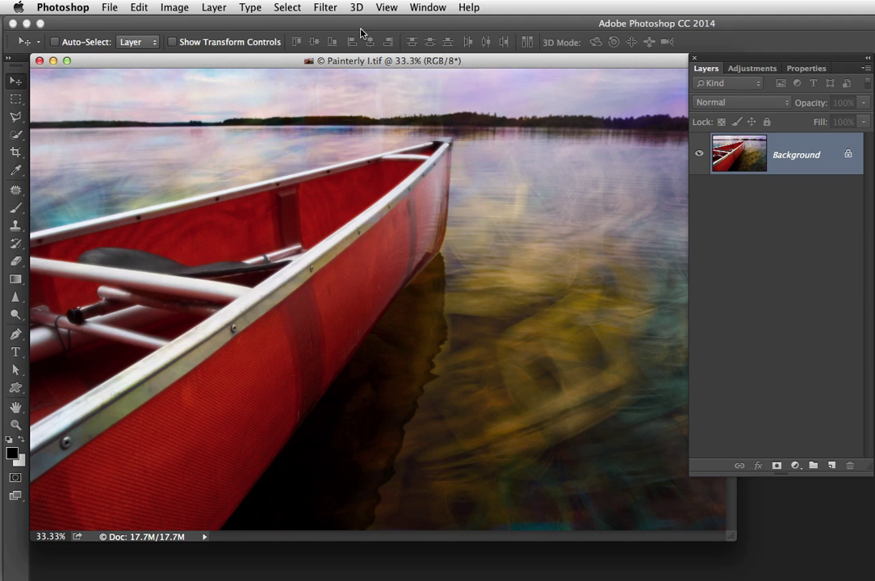
# Convert the canoe image's Background layer for smart filters and open it in the Topaz Impression filter.
pyautogui.click(323, 7)
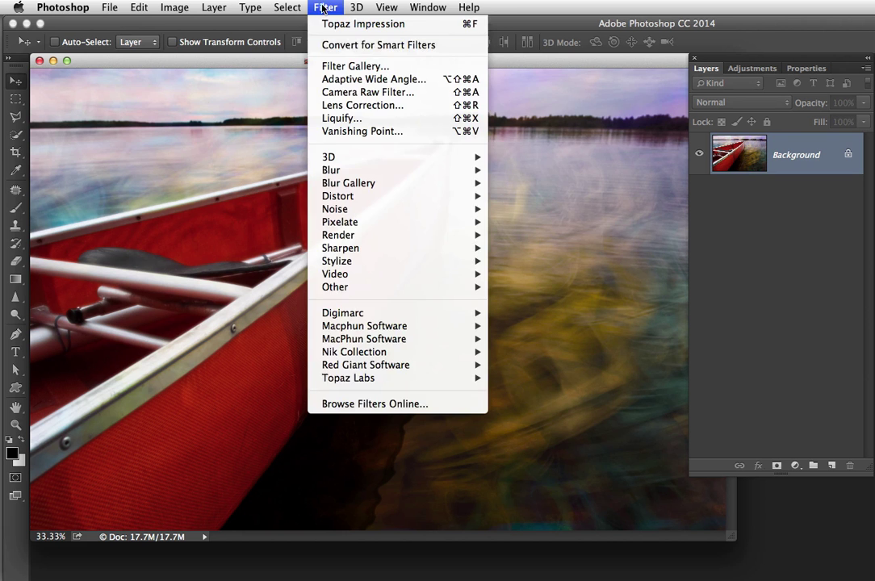
pyautogui.click(343, 46)
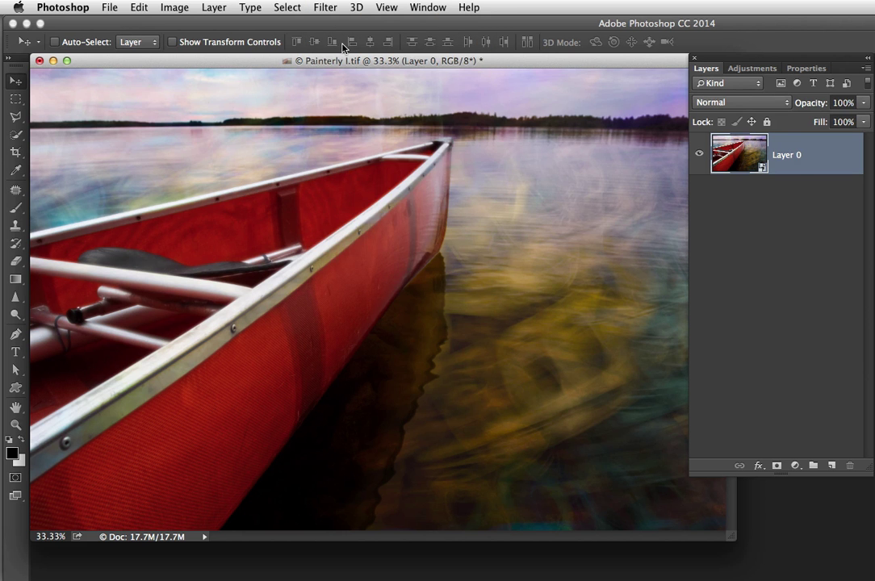
pyautogui.click(323, 8)
pyautogui.moveTo(342, 378)
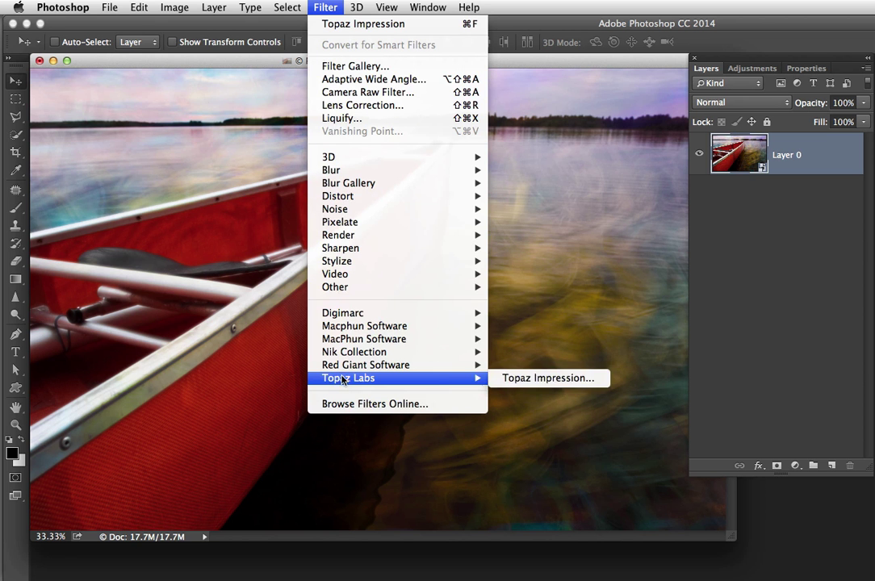
pyautogui.click(544, 379)
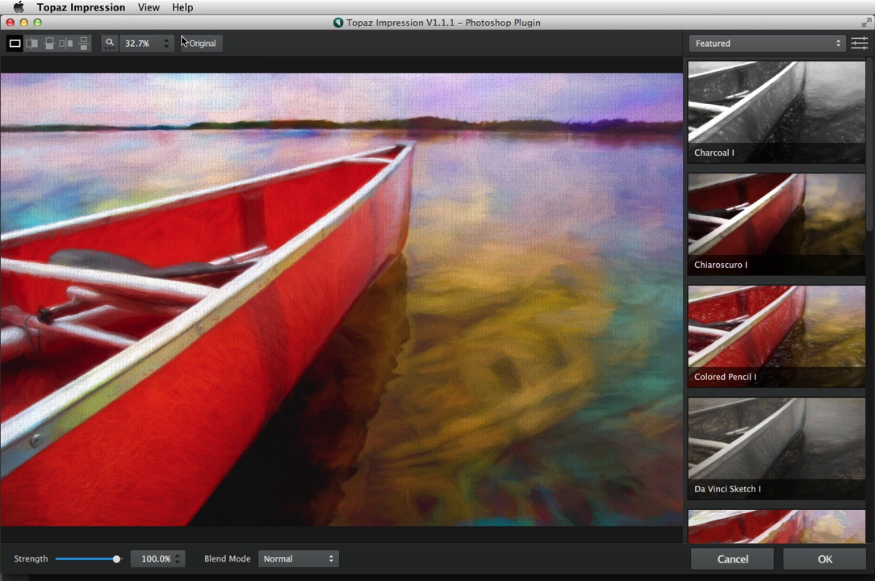
# Compare the original and the painted effect in each split and side-by-side view, ending in the single-image view.
pyautogui.click(30, 43)
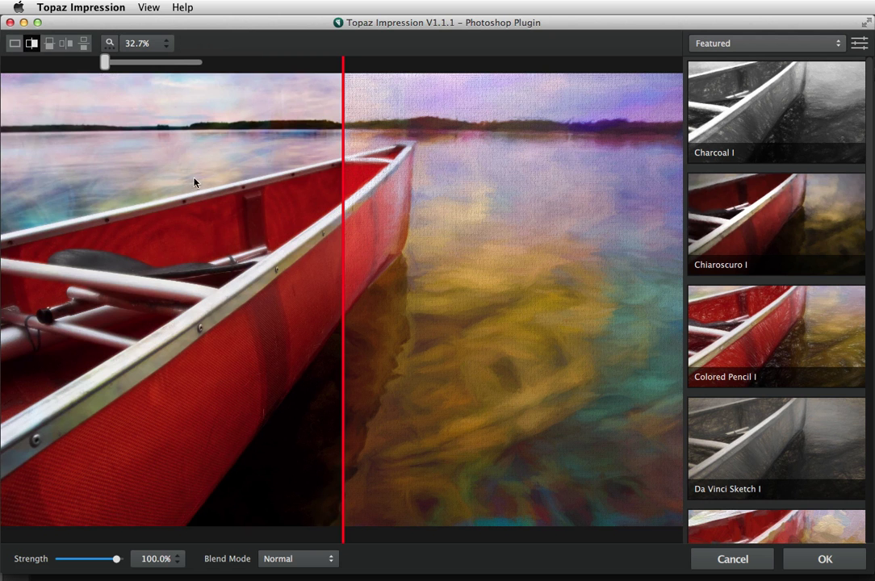
pyautogui.click(50, 45)
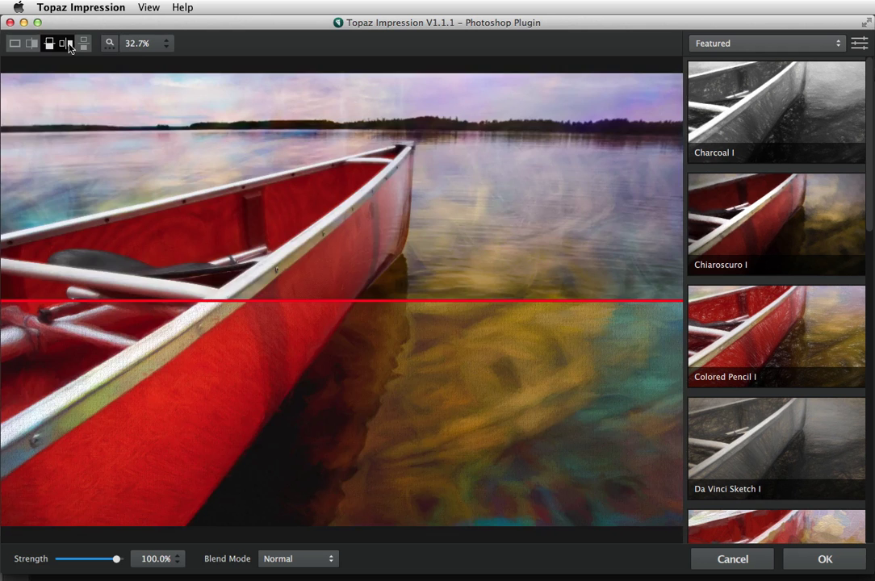
pyautogui.click(69, 45)
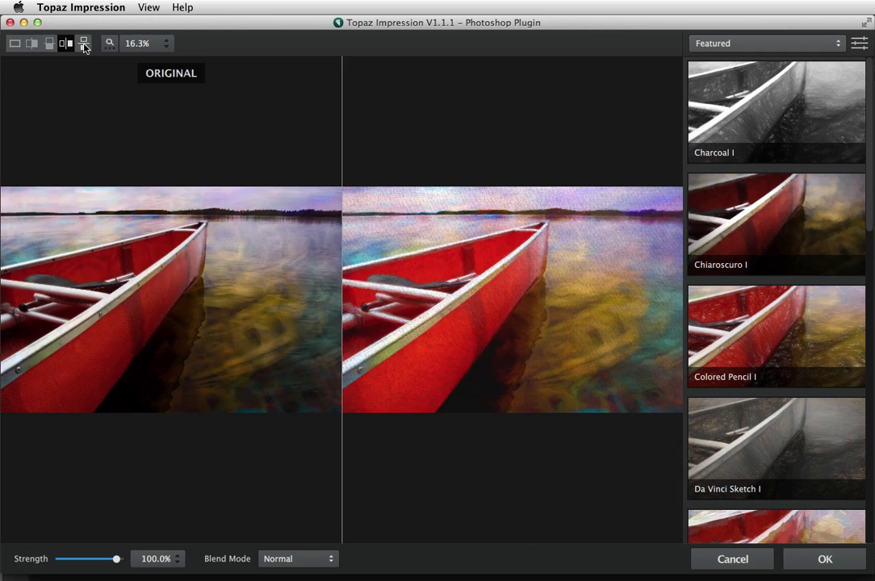
pyautogui.click(84, 45)
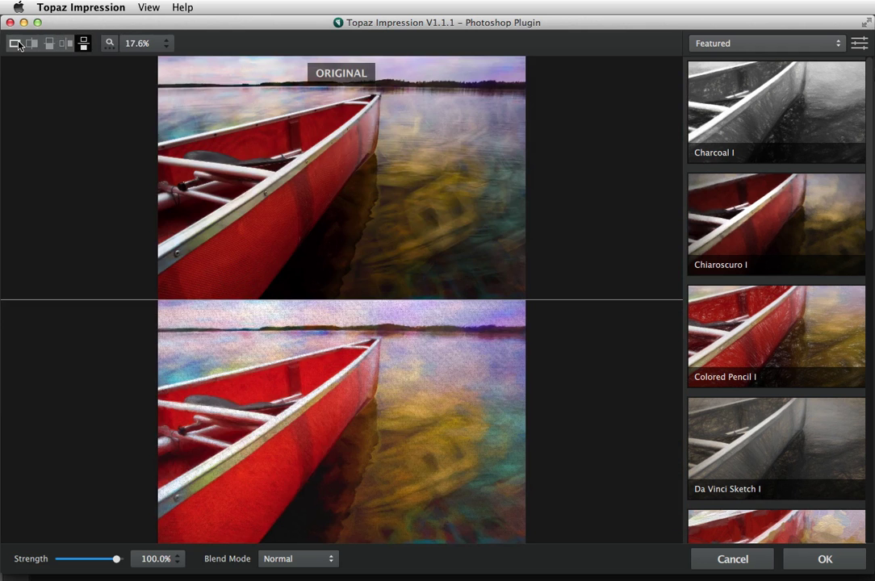
pyautogui.click(15, 45)
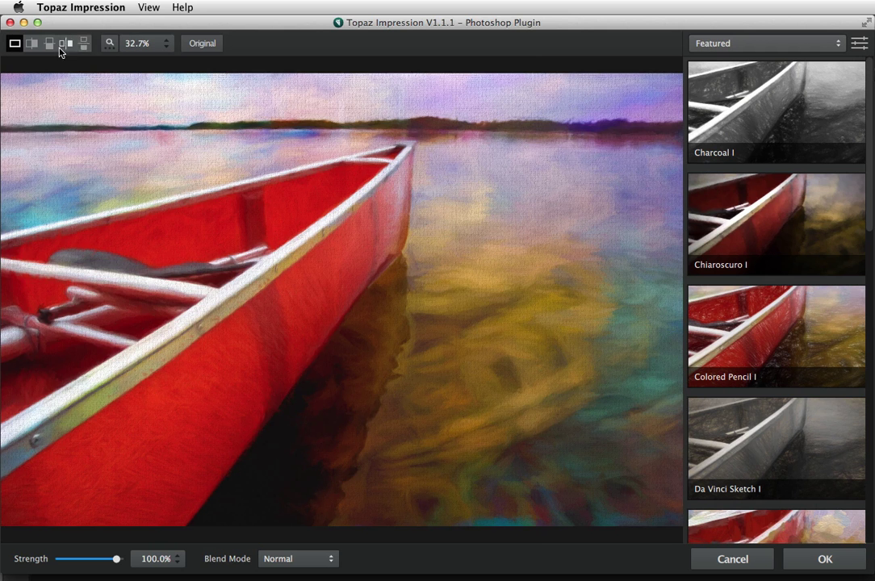
# Inspect the painted canoe texture at 100% zoom and return to the whole-image view.
pyautogui.moveTo(90, 43)
pyautogui.scroll(1, 112, 47)
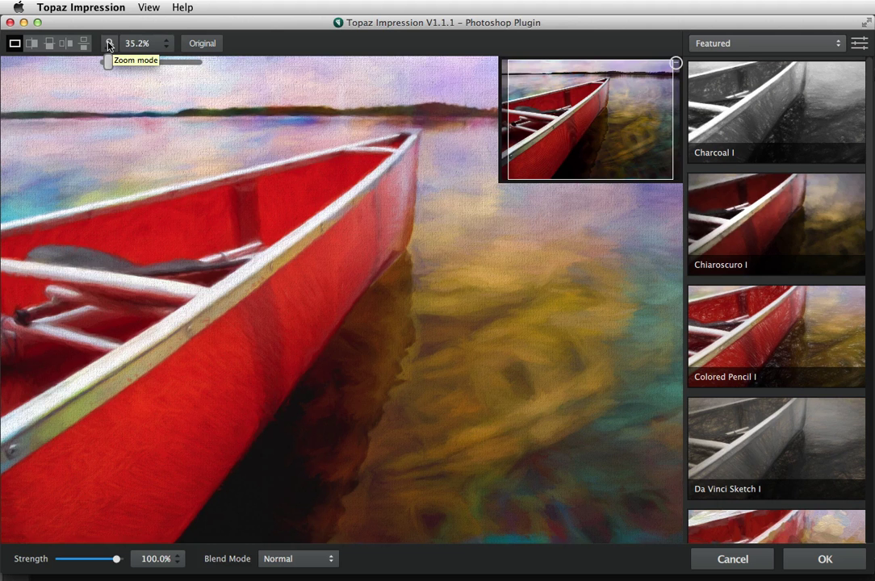
pyautogui.click(109, 46)
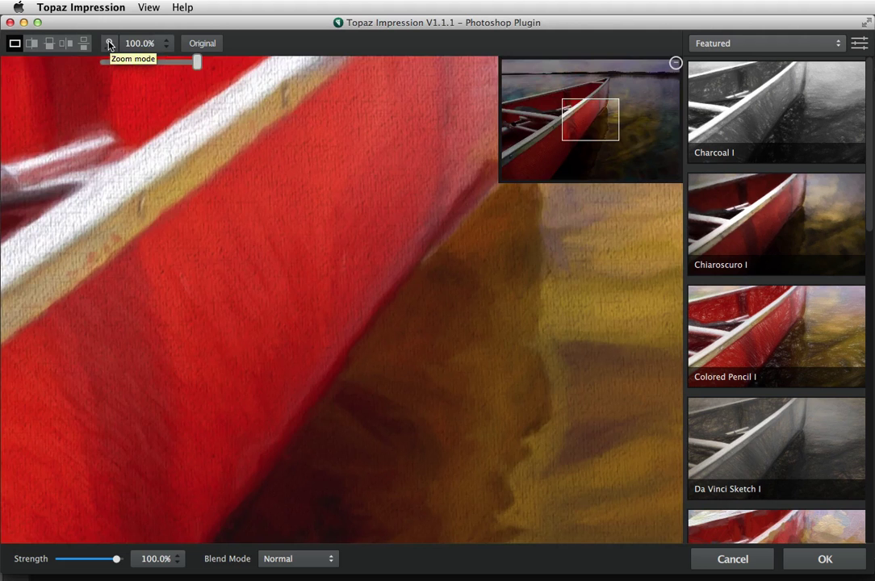
pyautogui.click(110, 46)
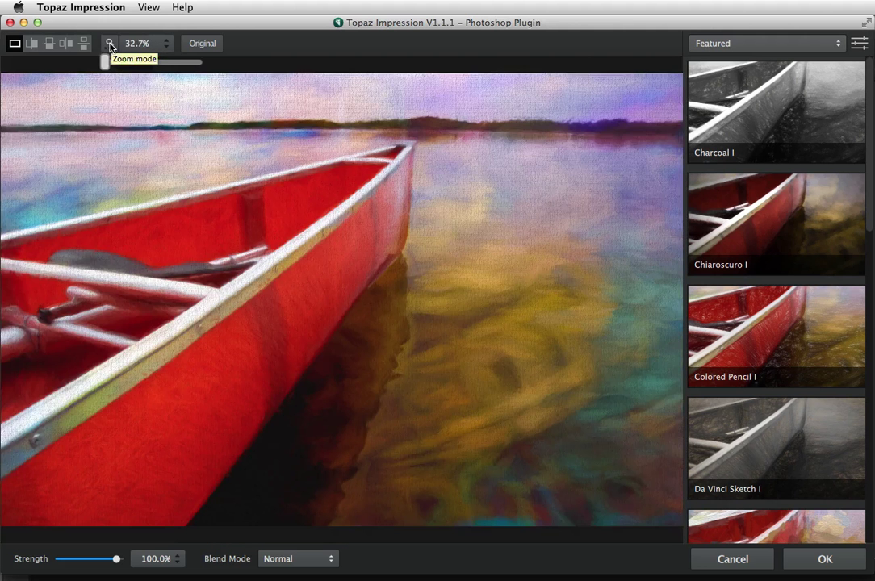
pyautogui.click(109, 46)
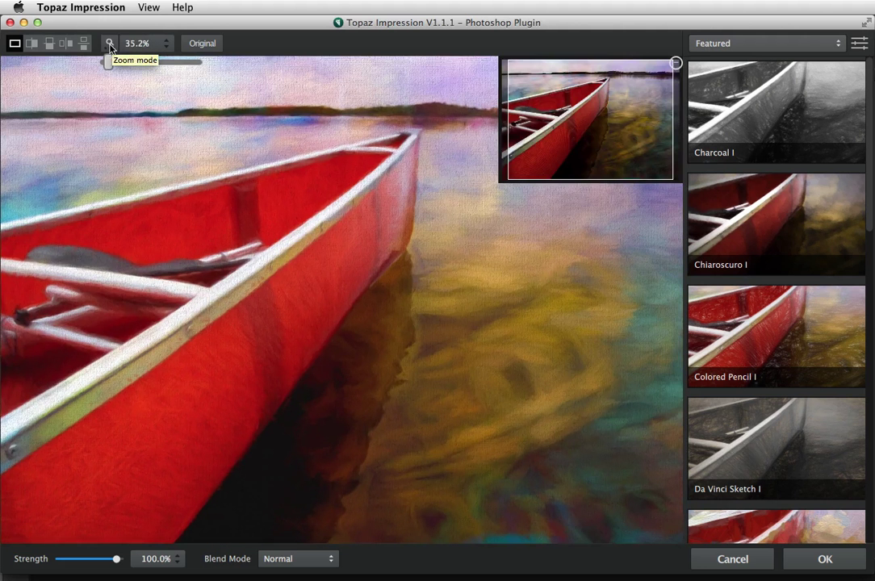
pyautogui.click(110, 46)
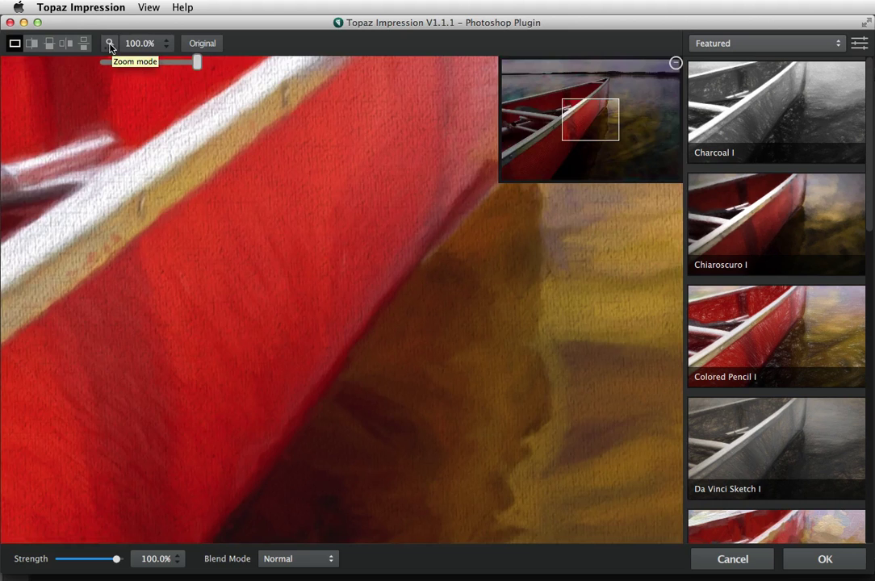
pyautogui.click(109, 46)
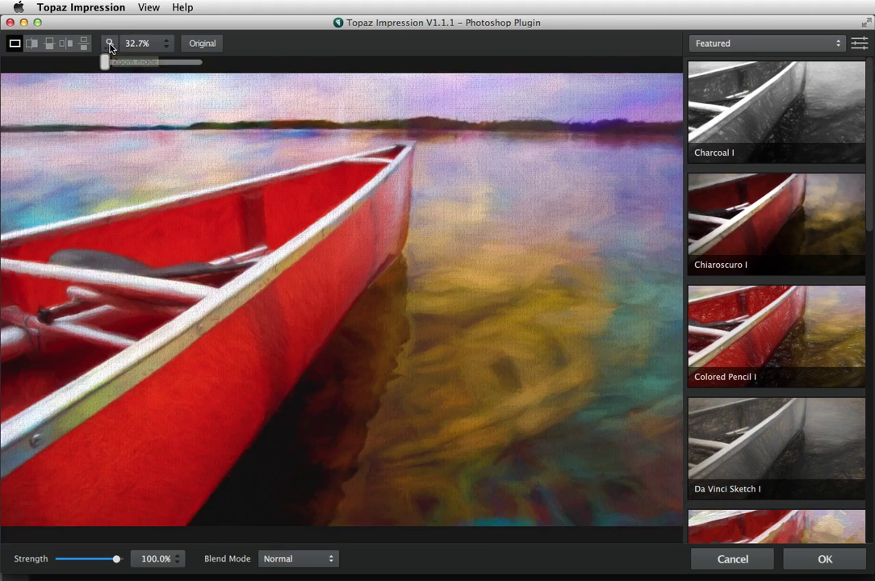
# Adjust the preview magnification in small increments up and down, and fit the whole canoe image in view again.
pyautogui.click(166, 41)
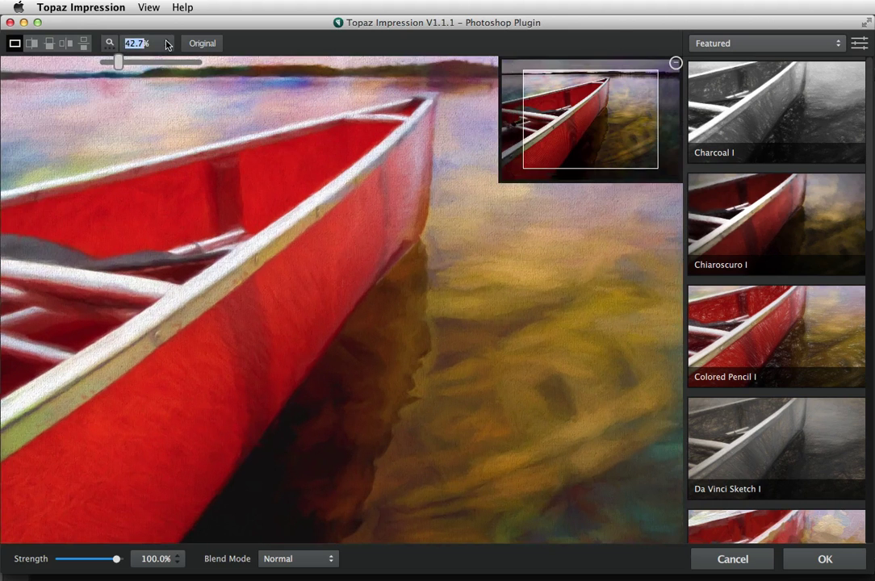
pyautogui.click(166, 40)
pyautogui.click(167, 47)
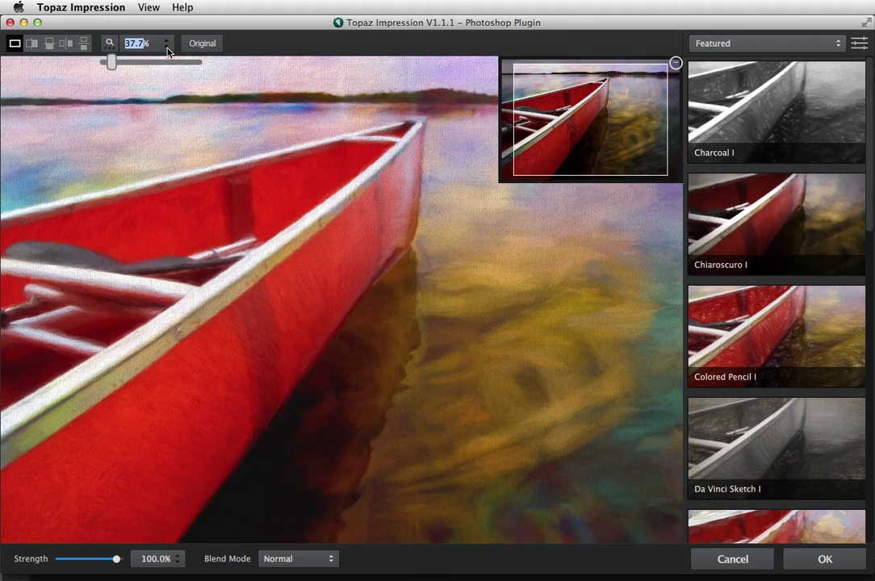
pyautogui.click(109, 46)
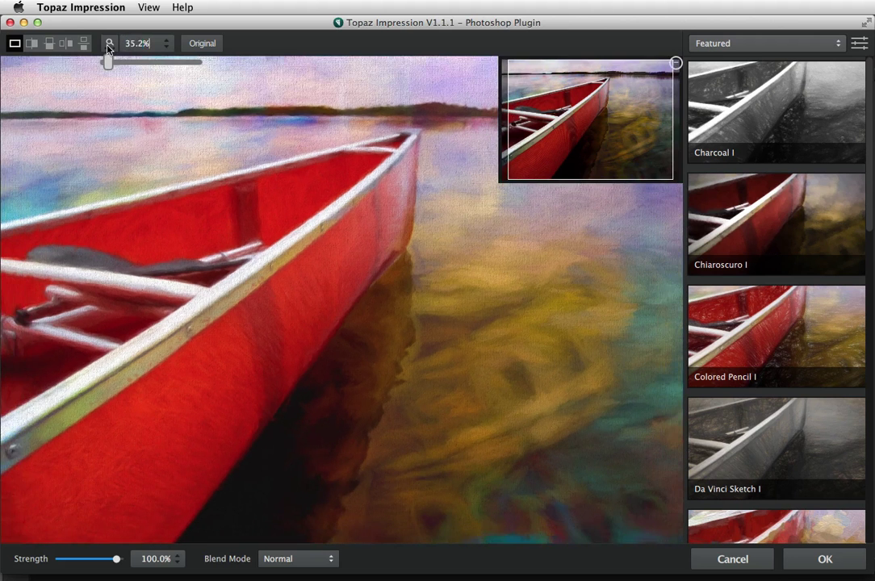
pyautogui.click(109, 47)
pyautogui.click(109, 47)
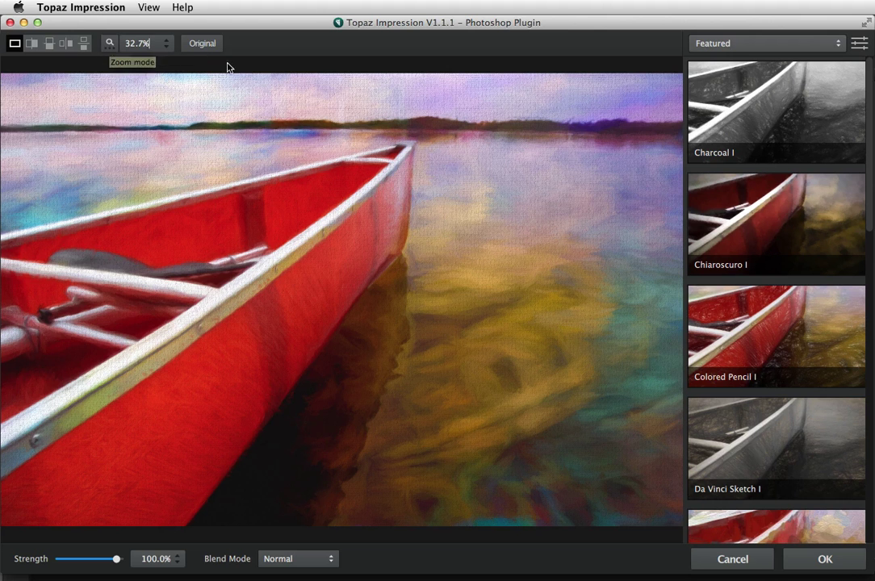
# Toggle the preview between the original canoe photo and the painted version to compare them.
pyautogui.click(204, 50)
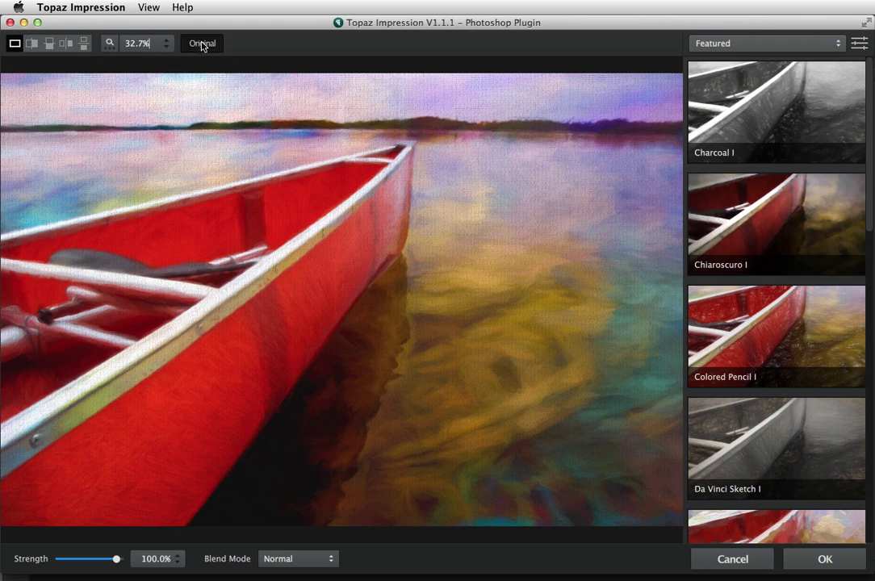
pyautogui.click(202, 49)
pyautogui.click(201, 47)
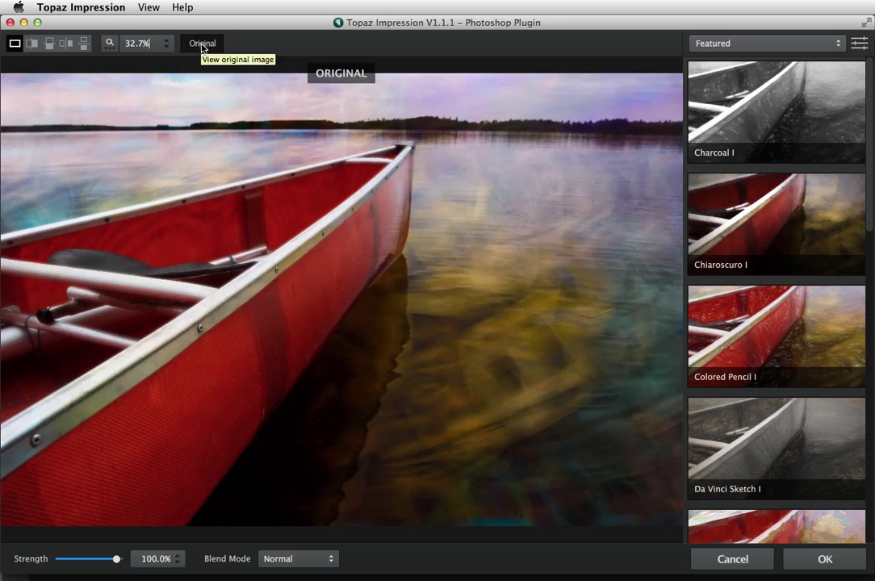
pyautogui.click(202, 47)
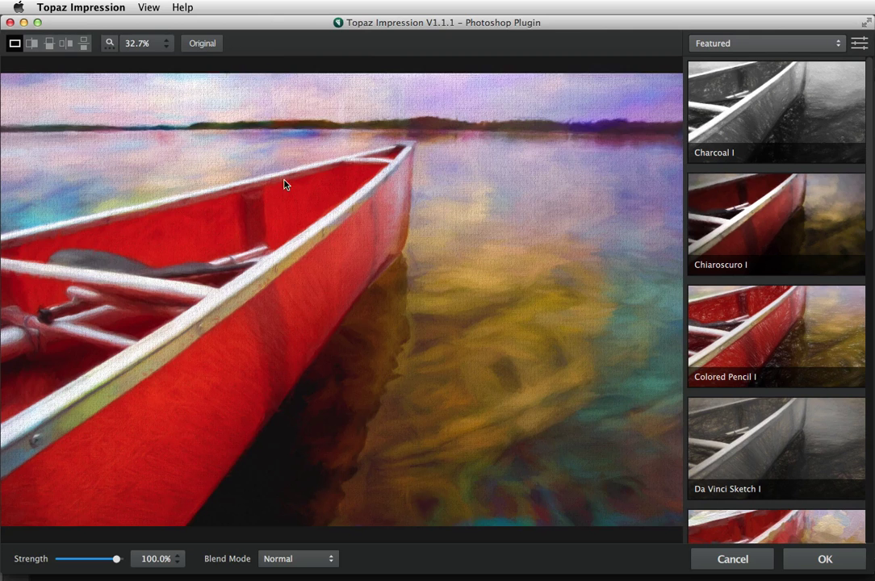
pyautogui.click(284, 185)
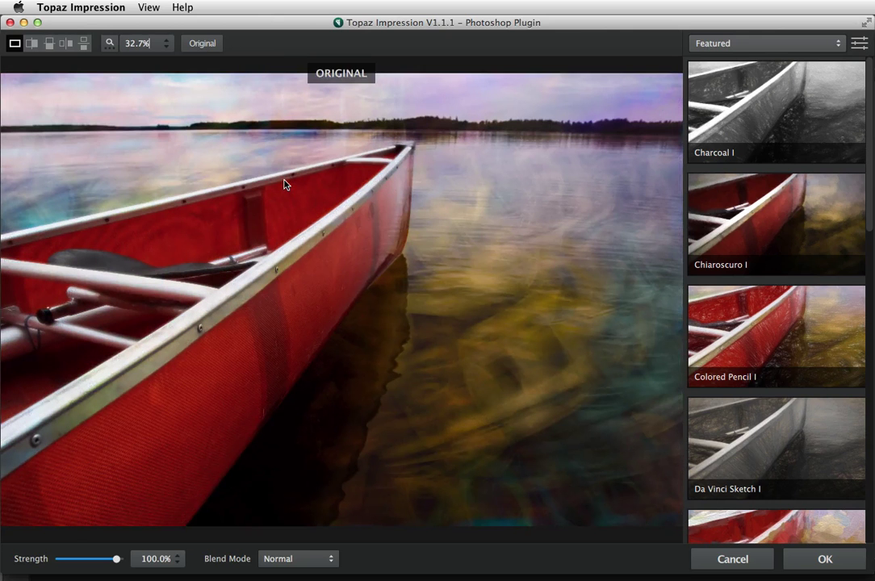
pyautogui.click(284, 185)
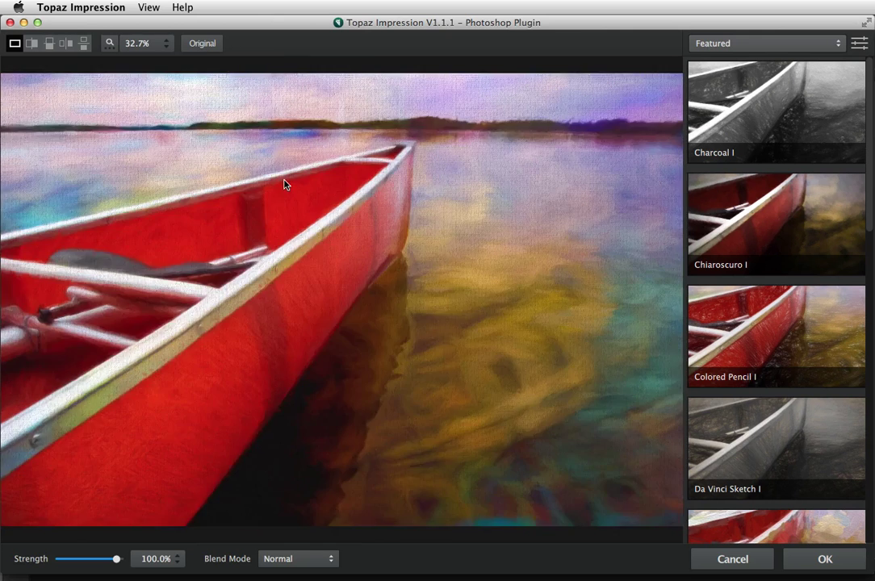
pyautogui.click(209, 46)
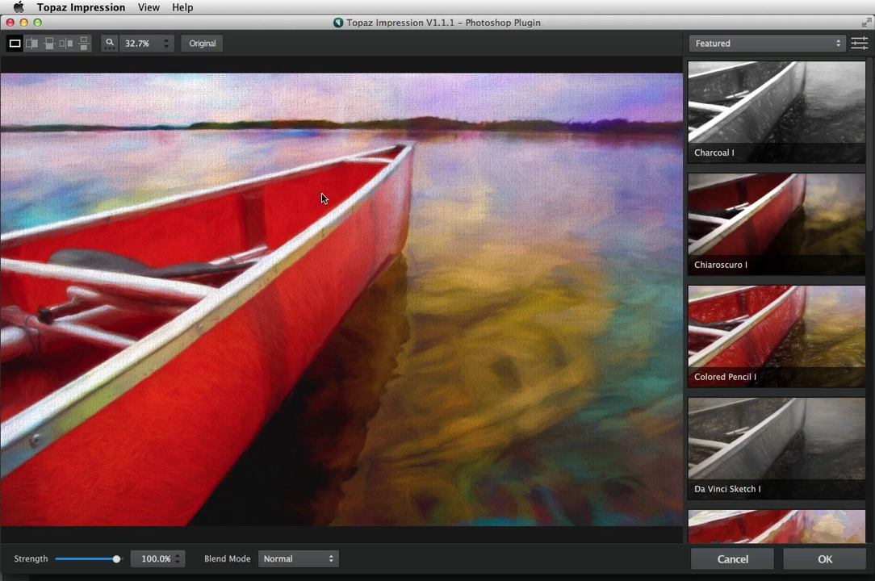
pyautogui.click(321, 199)
# Look through the Featured presets from Charcoal I to Turner Sunset II and return to the start of the collection.
pyautogui.scroll(-3, 775, 178)
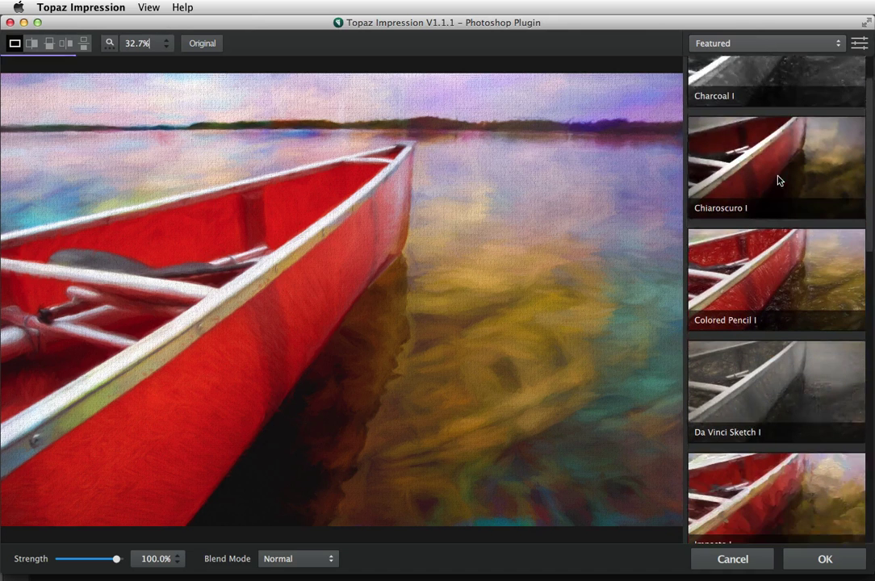
pyautogui.scroll(-8, 778, 180)
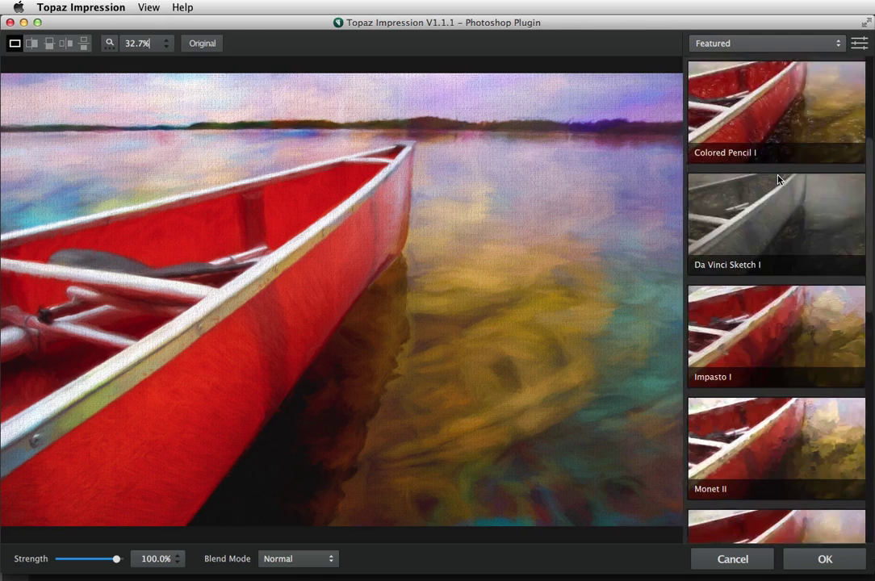
pyautogui.scroll(-5, 779, 179)
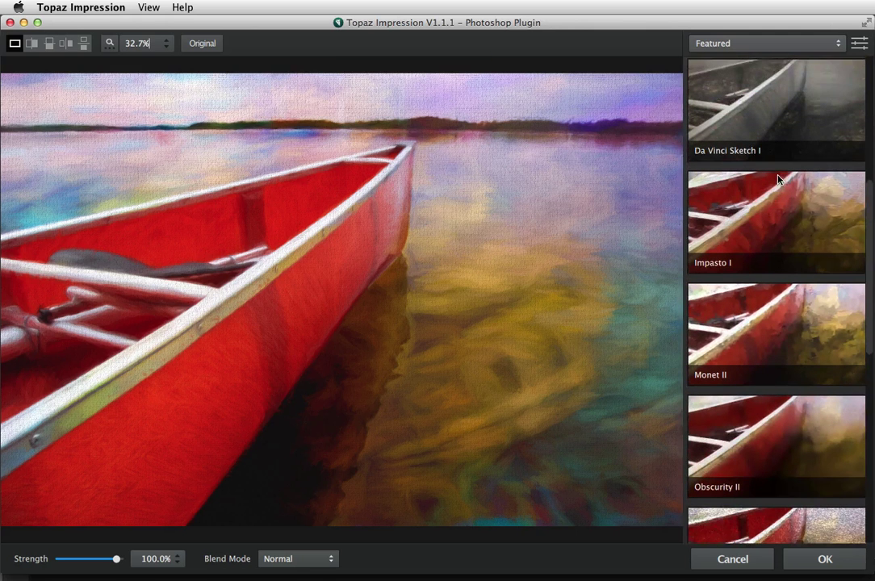
pyautogui.scroll(-7, 778, 179)
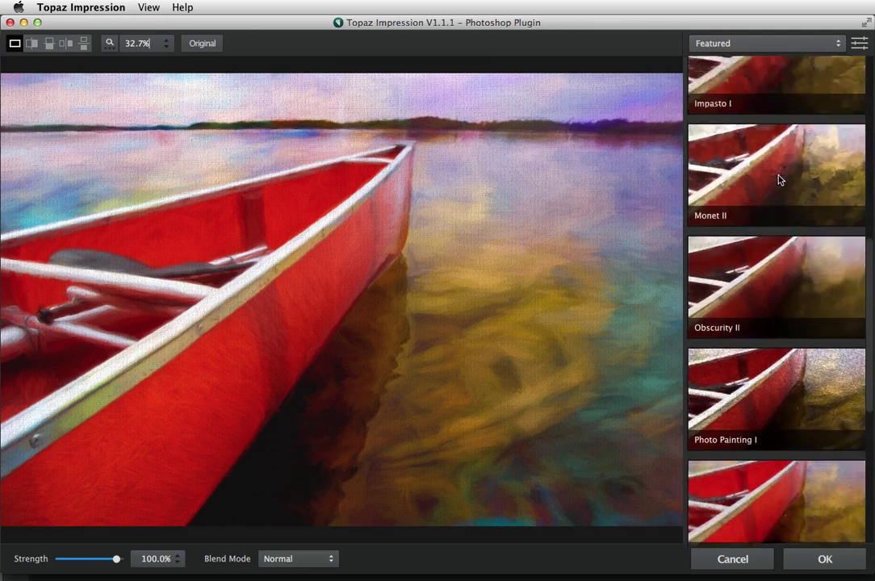
pyautogui.scroll(-5, 779, 179)
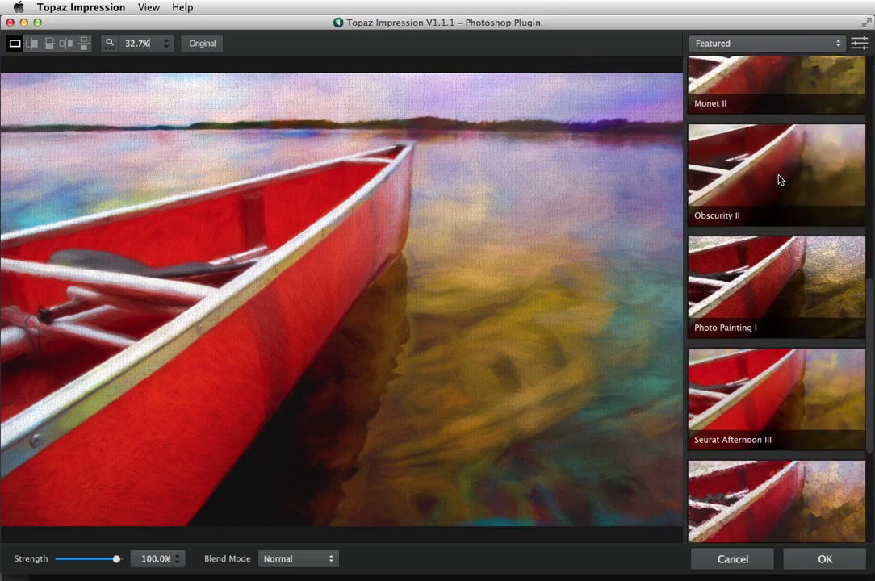
pyautogui.scroll(-6, 779, 179)
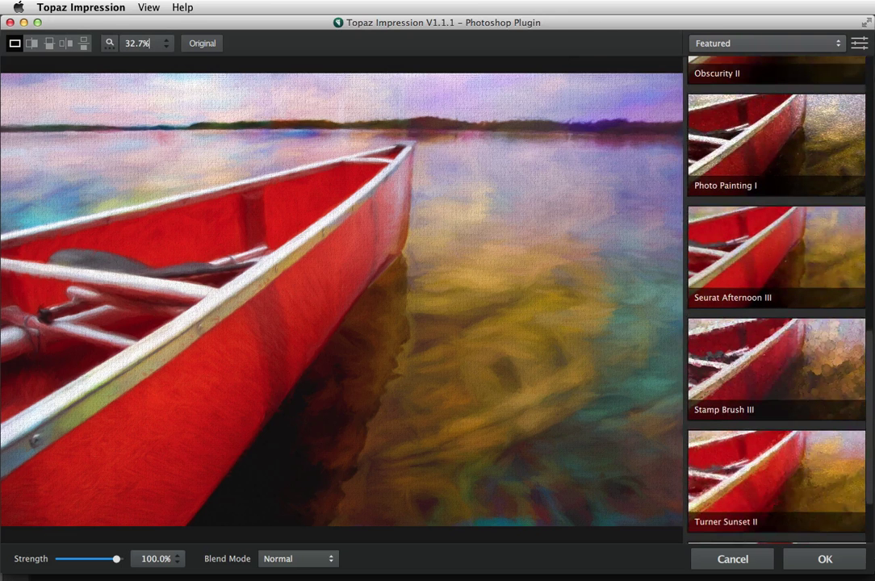
pyautogui.moveTo(871, 366); pyautogui.dragTo(871, 205)
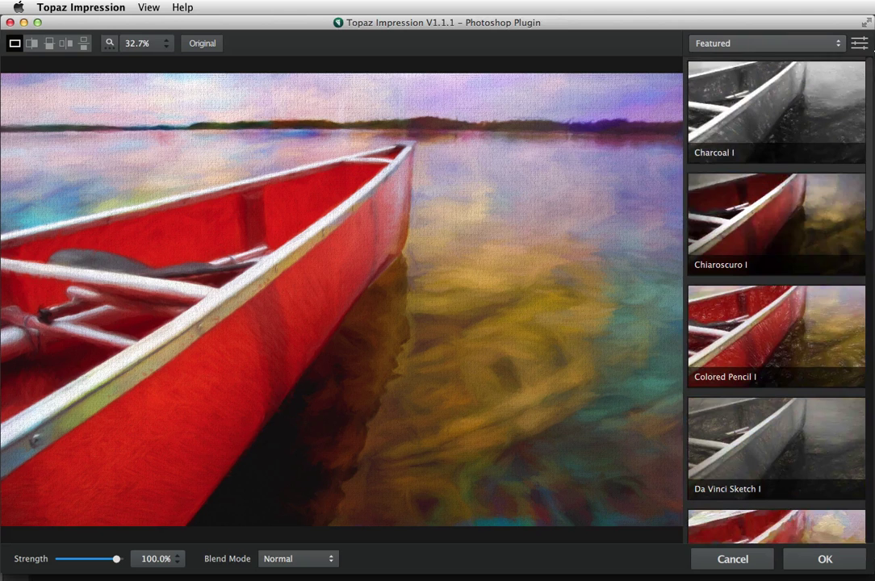
# Show the Ancient preset category, switch to the Impressionistic category and look over its first presets.
pyautogui.click(724, 45)
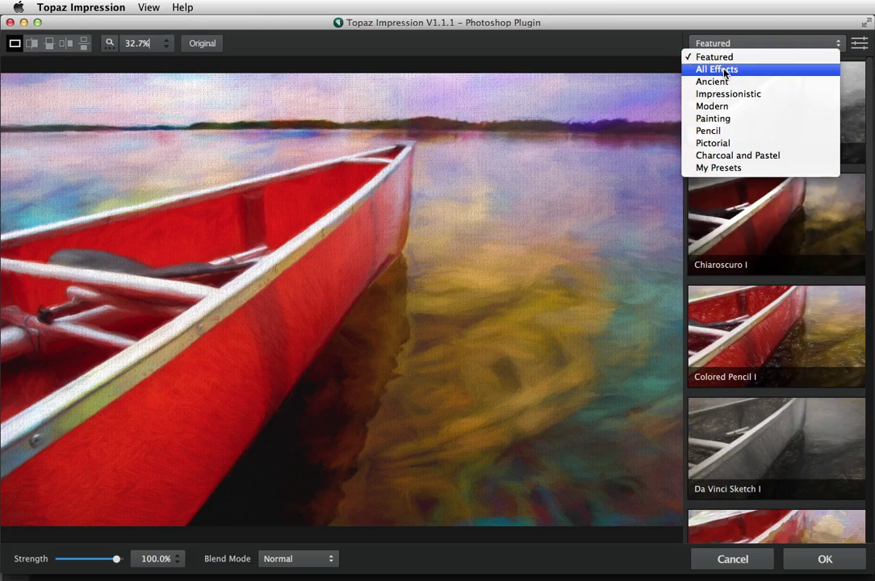
pyautogui.click(715, 82)
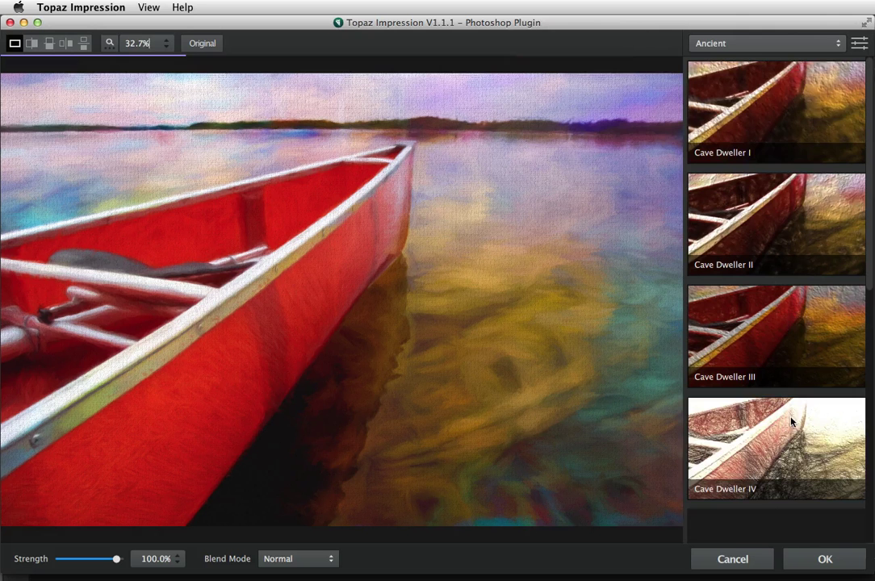
pyautogui.click(741, 45)
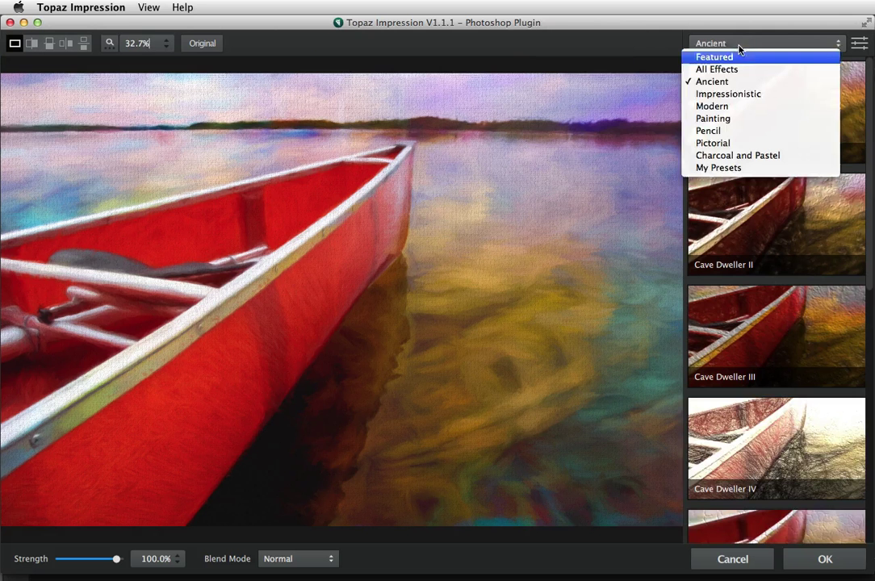
pyautogui.click(730, 93)
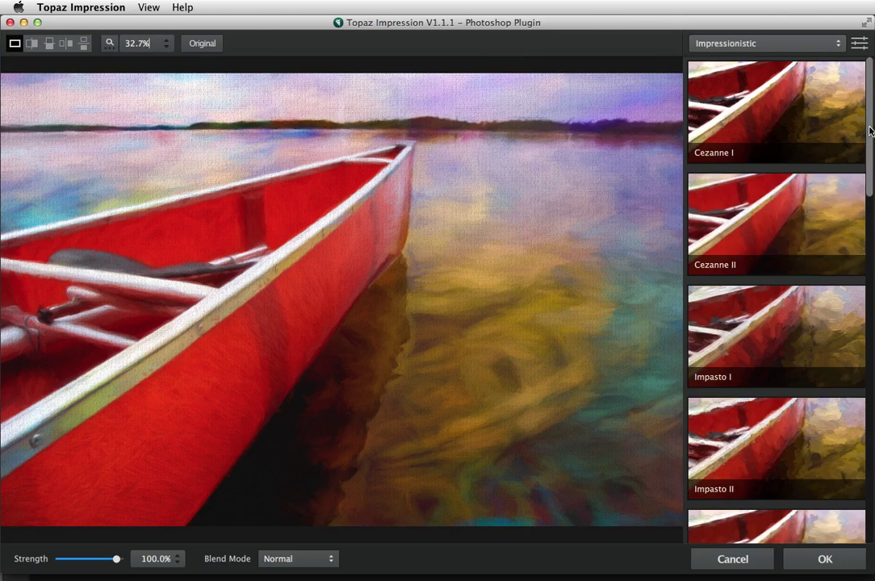
pyautogui.scroll(-5, 870, 185)
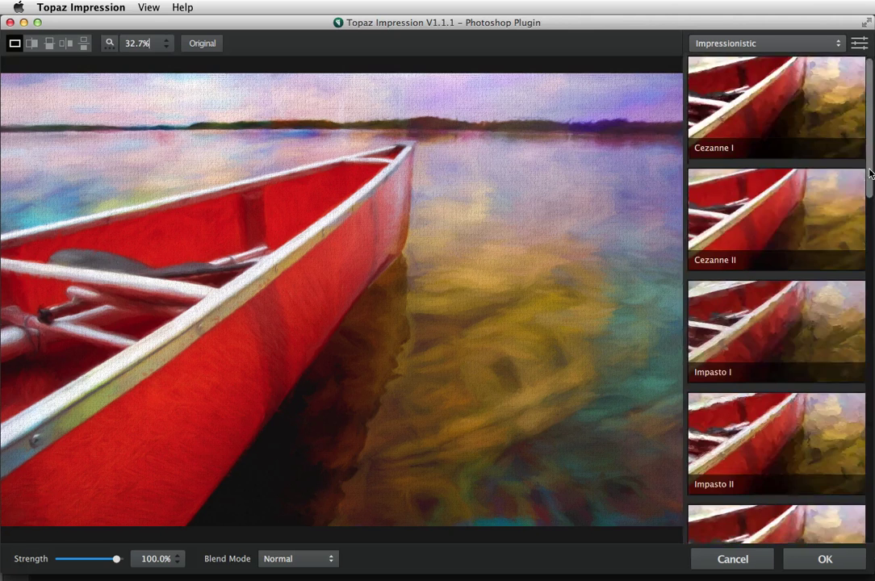
pyautogui.moveTo(869, 196)
pyautogui.mouseDown()
pyautogui.moveTo(869, 393)
pyautogui.moveTo(872, 121)
pyautogui.mouseUp()
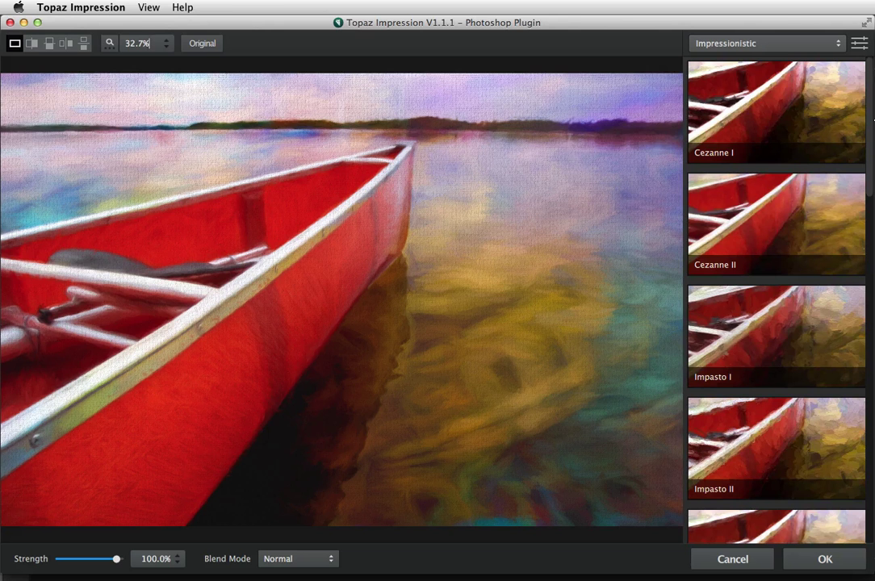
# Try the Impressionistic presets Cezanne II, Monet I and Renoir I one after another on the canoe photo.
pyautogui.click(773, 209)
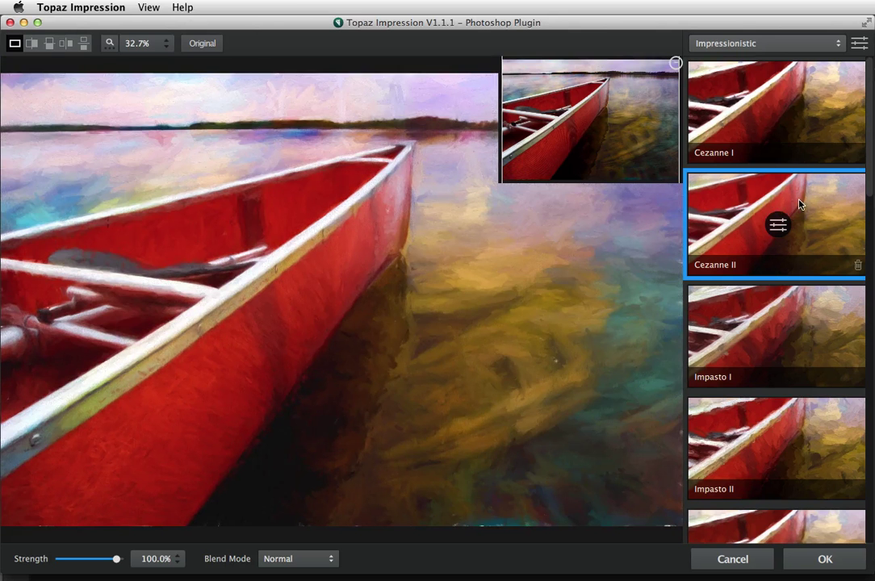
pyautogui.scroll(-3, 807, 238)
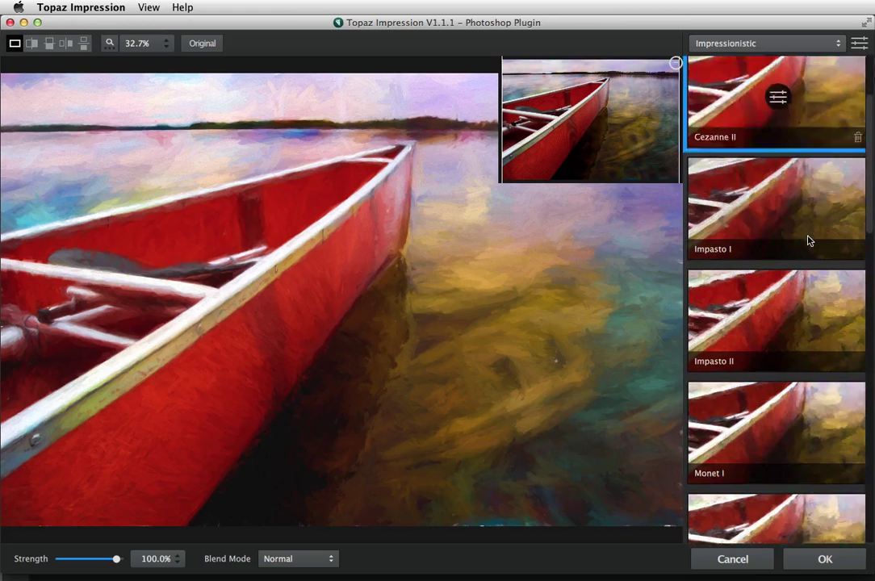
pyautogui.scroll(-3, 808, 242)
pyautogui.click(790, 284)
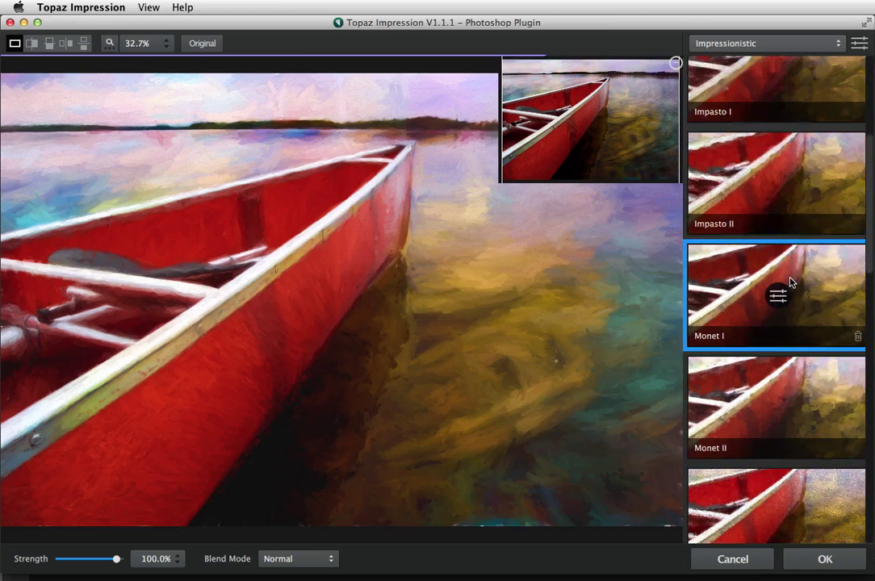
pyautogui.scroll(-2, 795, 281)
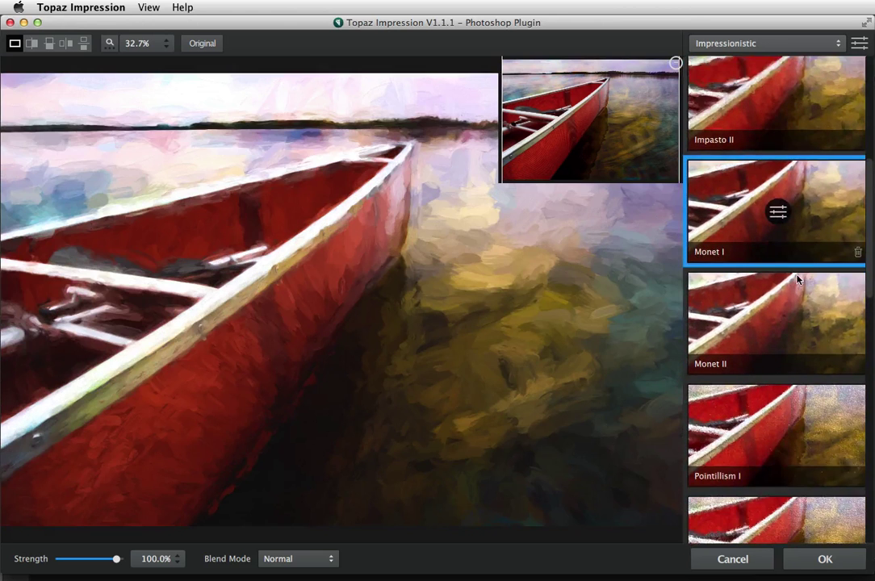
pyautogui.scroll(-7, 778, 291)
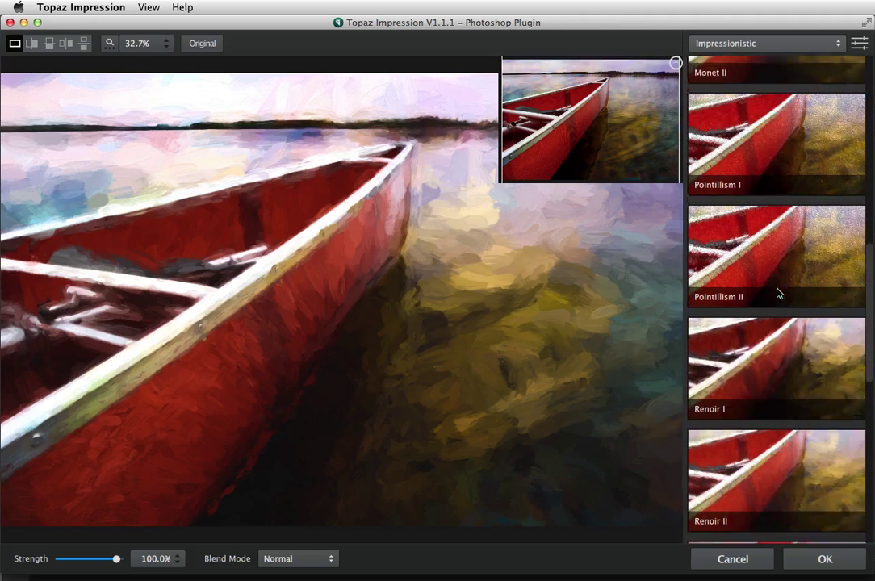
pyautogui.scroll(-1, 778, 293)
pyautogui.click(765, 326)
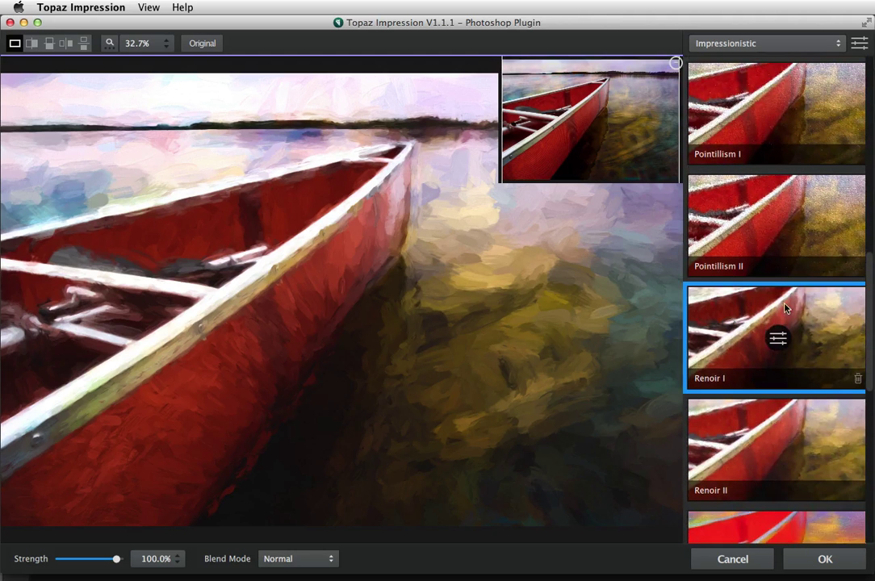
# Apply the Van Gogh I preset from the Impressionistic category to the canoe photo.
pyautogui.scroll(-10, 783, 300)
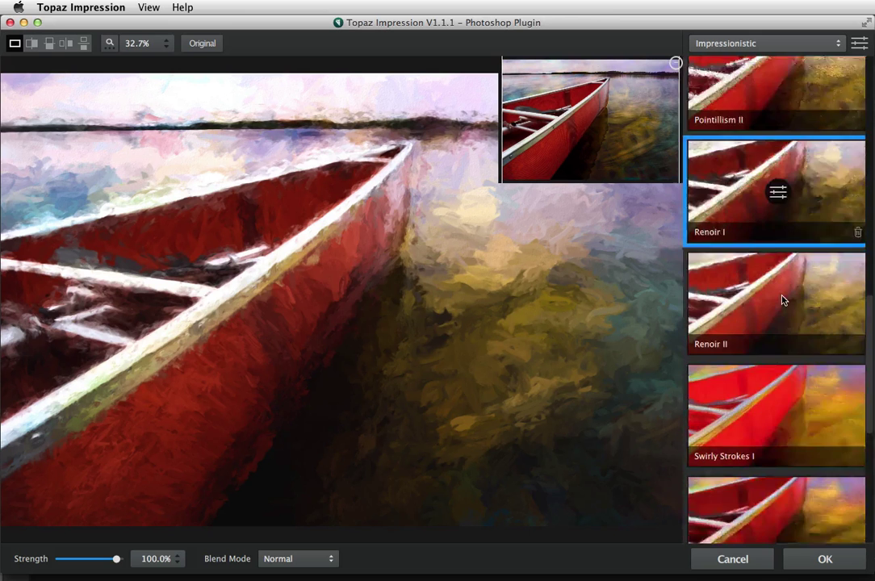
pyautogui.scroll(-5, 781, 300)
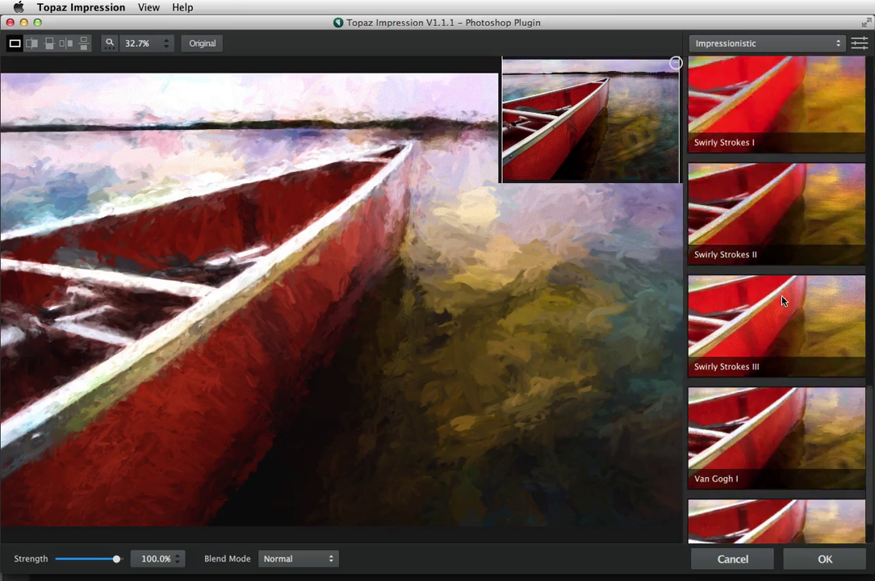
pyautogui.click(765, 359)
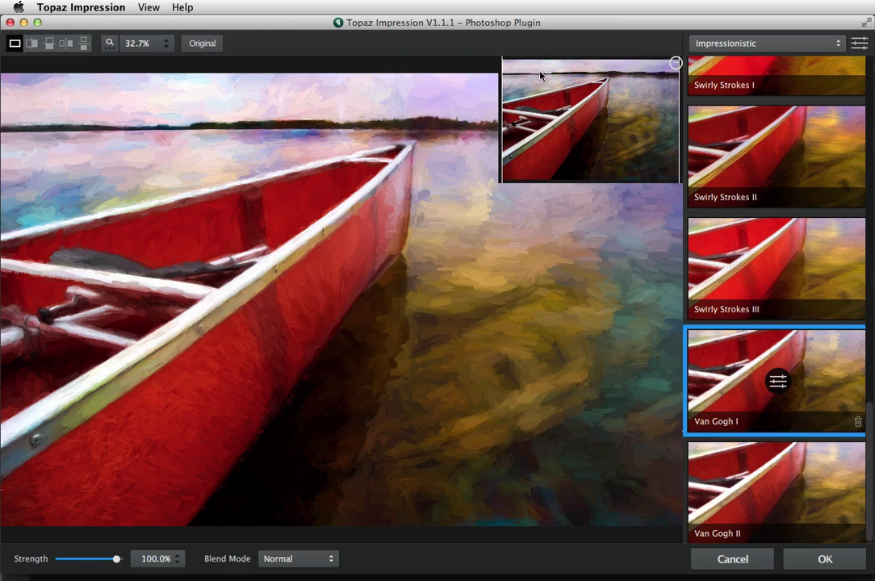
# Inspect the Van Gogh I brushwork at 100% zoom along the canoe's hull, the dark water and the inner crossbars.
pyautogui.moveTo(103, 62); pyautogui.dragTo(107, 61)
pyautogui.click(109, 44)
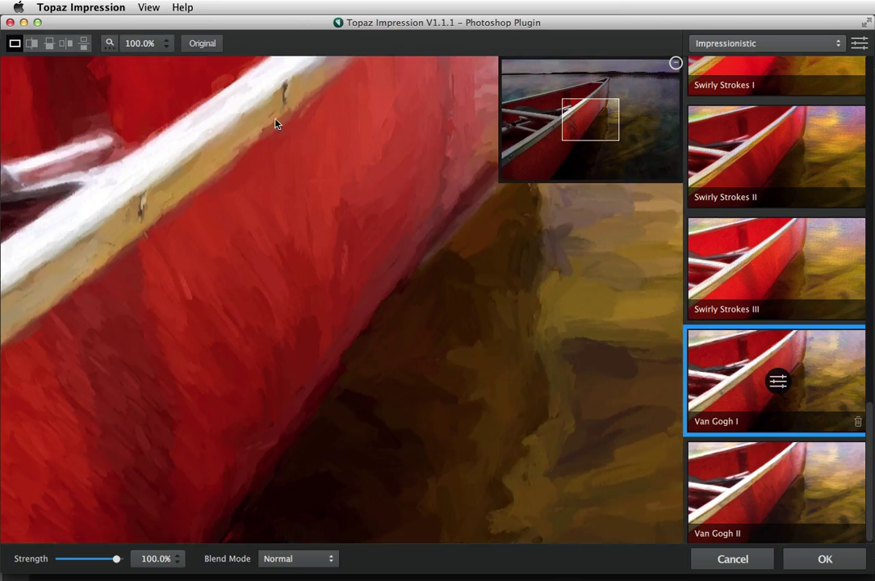
pyautogui.moveTo(587, 130)
pyautogui.mouseDown()
pyautogui.moveTo(554, 88)
pyautogui.moveTo(523, 88)
pyautogui.moveTo(520, 129)
pyautogui.moveTo(540, 142)
pyautogui.moveTo(583, 143)
pyautogui.mouseUp()
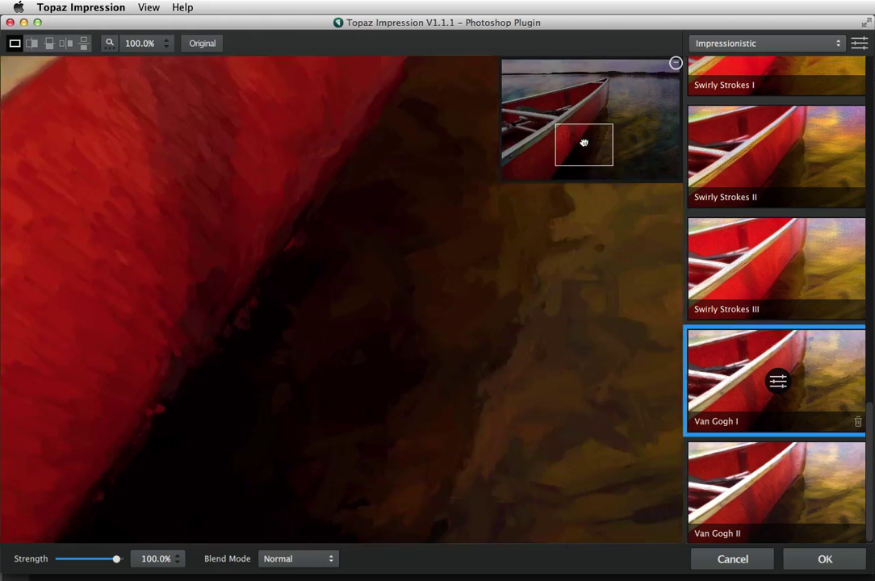
pyautogui.moveTo(305, 154); pyautogui.dragTo(525, 323)
pyautogui.moveTo(238, 172)
pyautogui.mouseDown()
pyautogui.moveTo(234, 160)
pyautogui.moveTo(363, 253)
pyautogui.mouseUp()
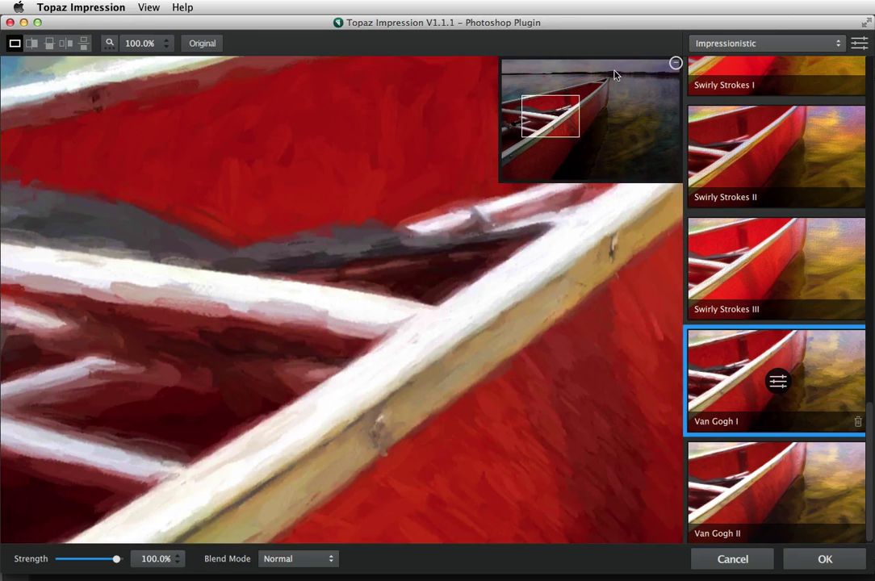
# Toggle the navigator thumbnail, leaving it hidden, and fit the whole canoe image in the preview.
pyautogui.click(676, 63)
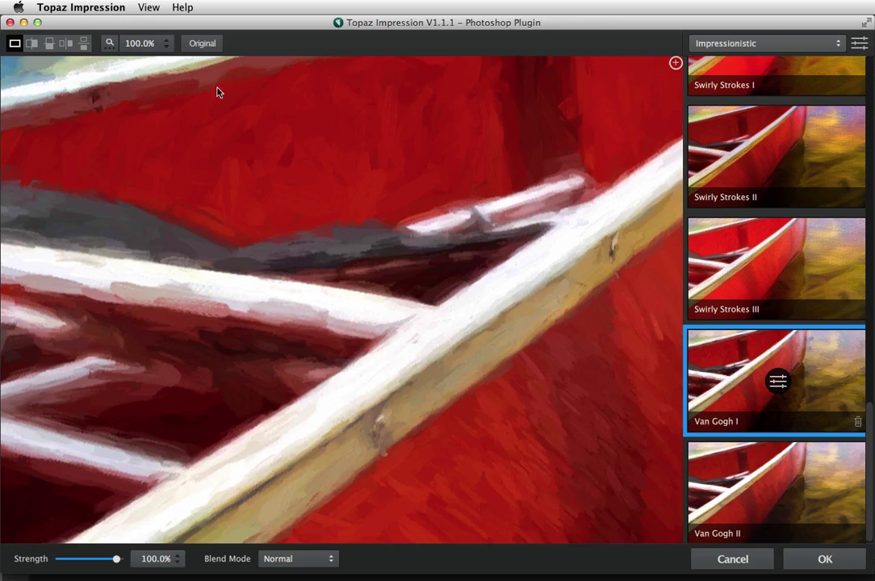
pyautogui.click(675, 64)
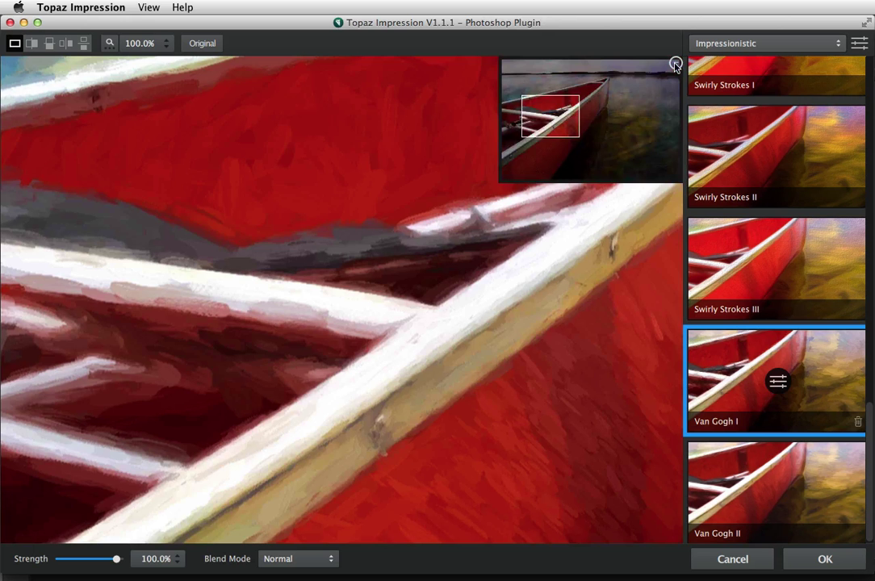
pyautogui.click(675, 63)
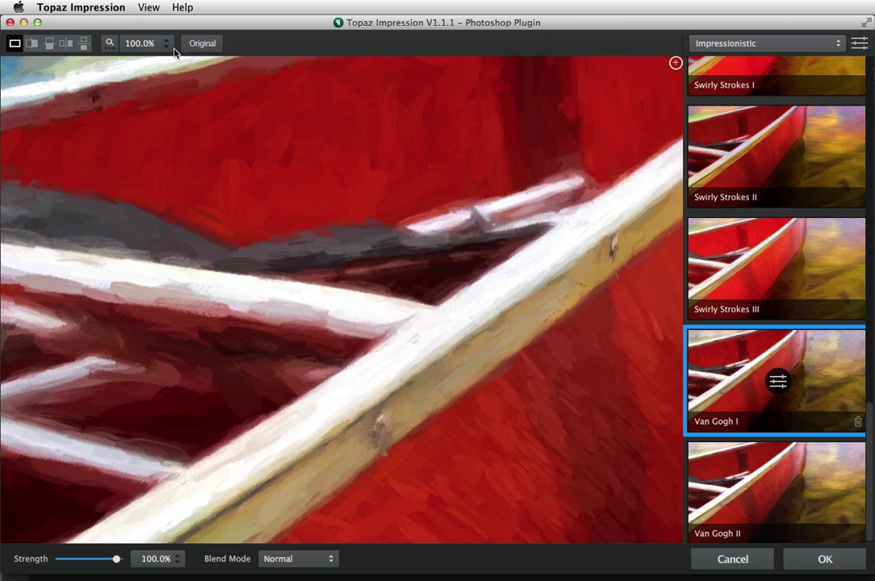
pyautogui.click(108, 43)
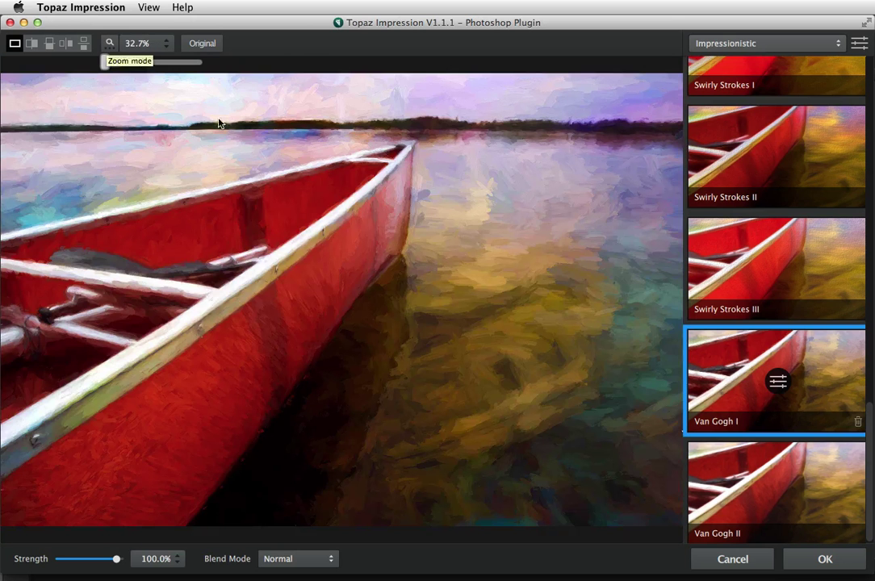
# Browse the presets of the Modern category, then those of the Painting category.
pyautogui.click(728, 41)
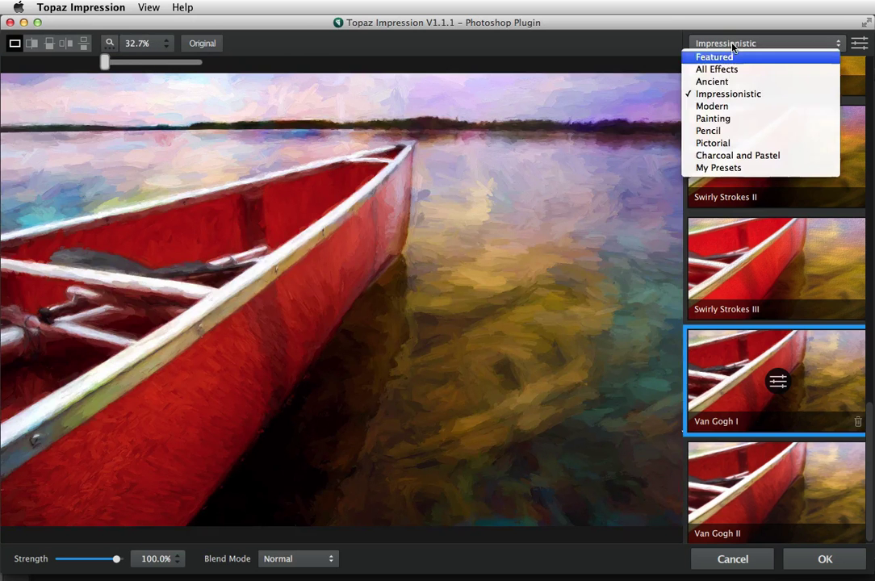
pyautogui.click(721, 111)
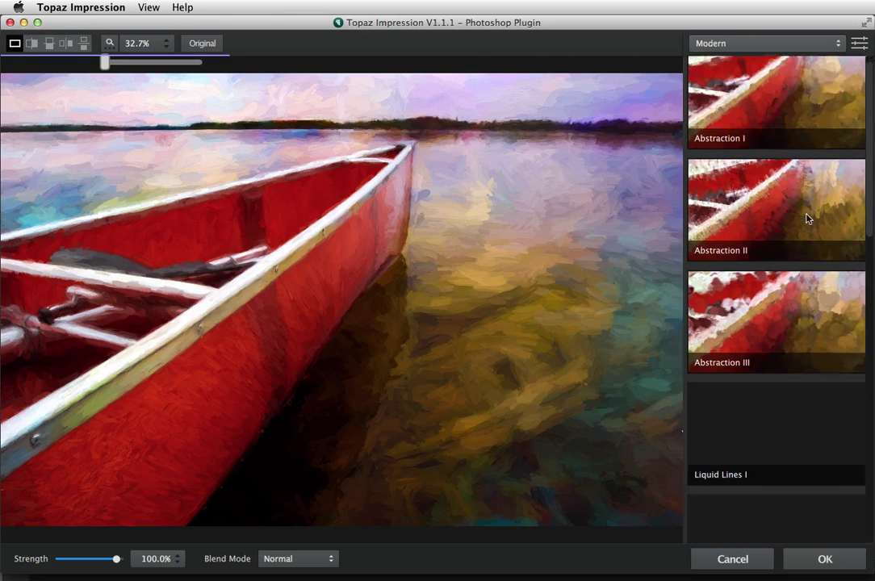
pyautogui.scroll(-5, 808, 218)
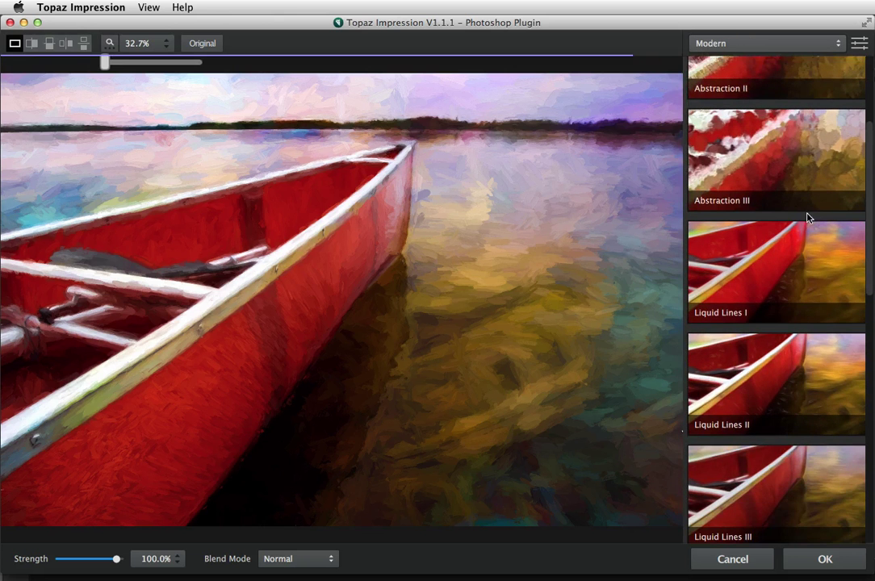
pyautogui.click(746, 43)
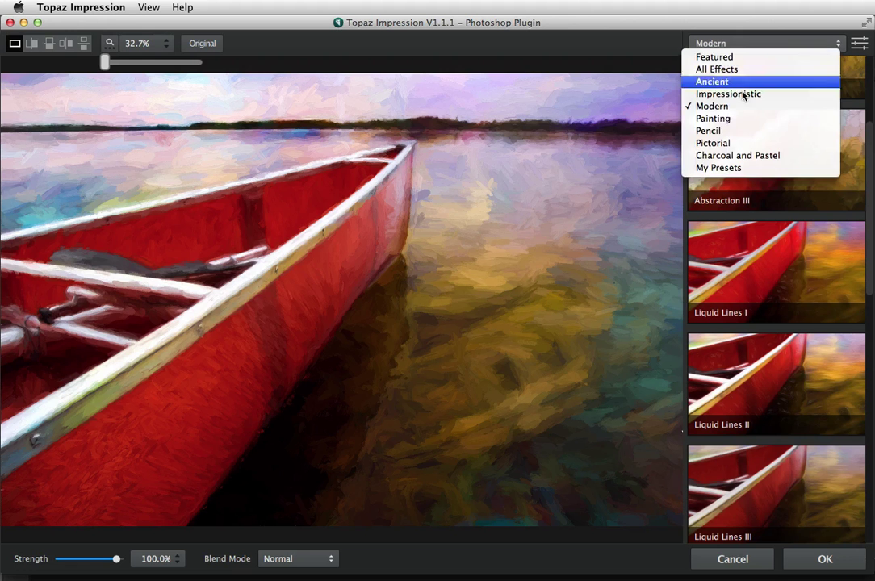
pyautogui.click(713, 119)
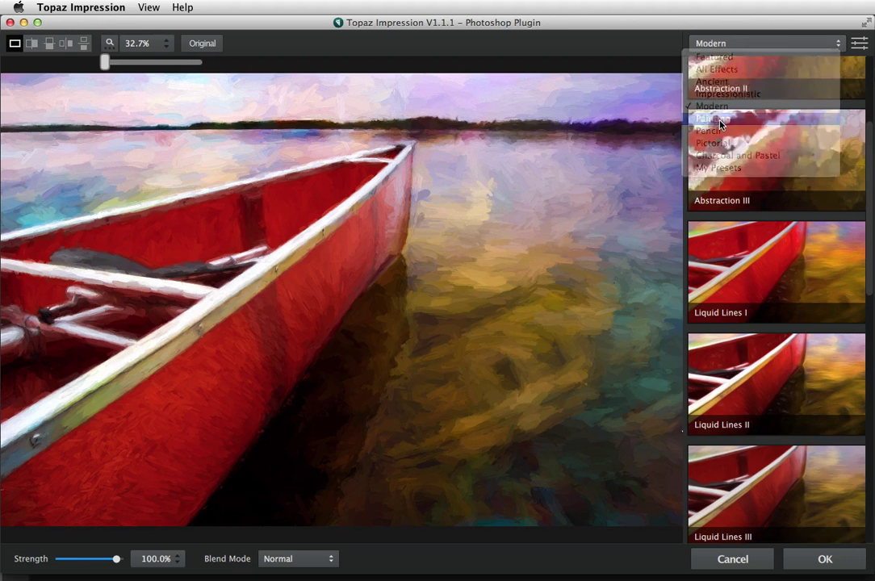
pyautogui.scroll(-3, 803, 214)
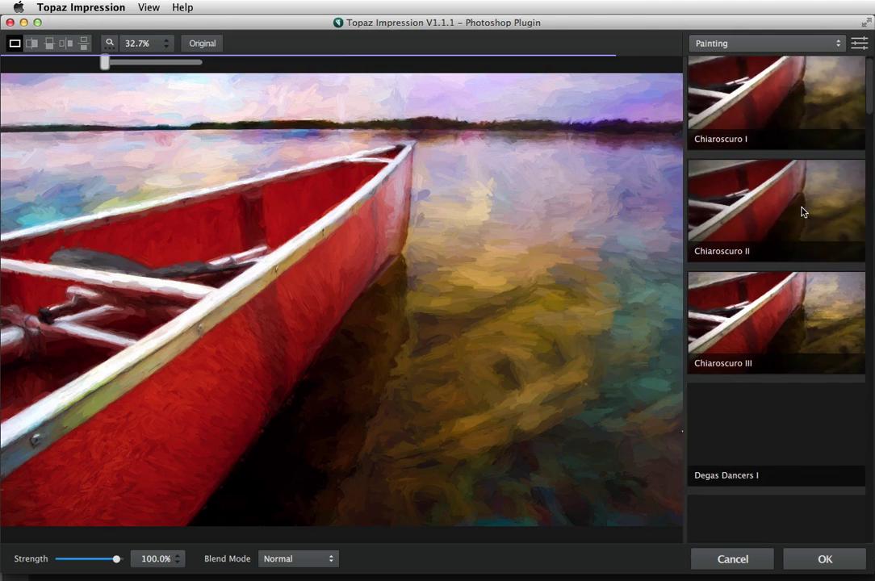
# Try the Degas Dancers I preset from the Painting category on the canoe photo, followed by Edward Hopper I.
pyautogui.scroll(-4, 803, 220)
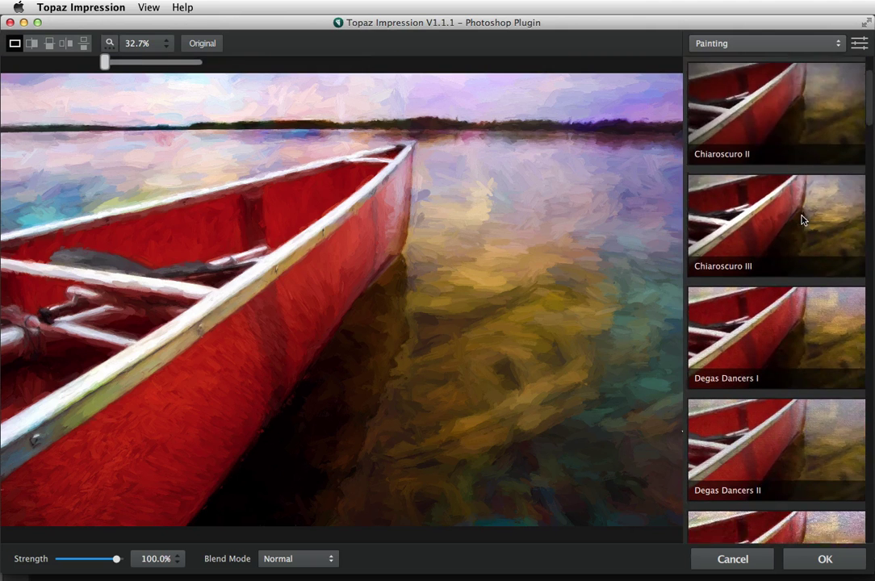
pyautogui.scroll(-1, 803, 220)
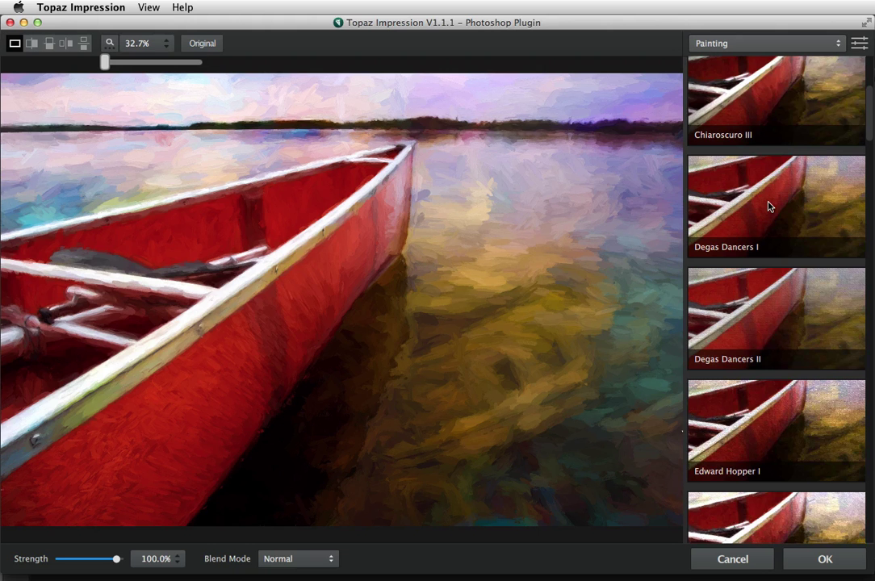
pyautogui.click(768, 204)
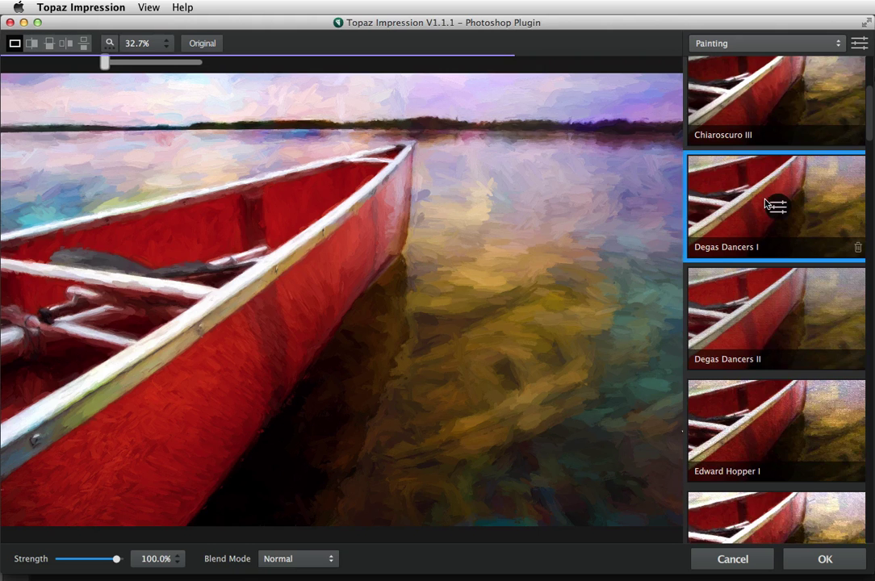
pyautogui.scroll(-1, 783, 230)
pyautogui.scroll(-3, 784, 248)
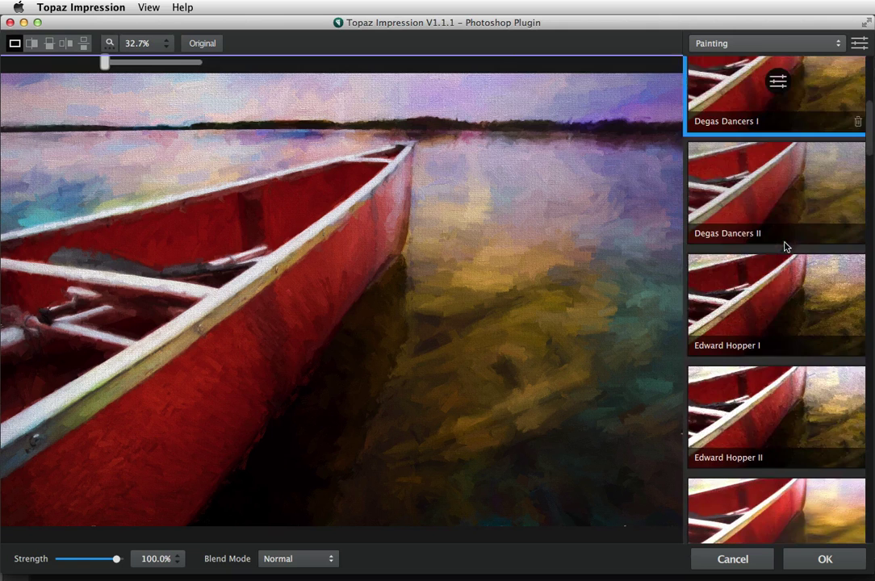
pyautogui.click(761, 290)
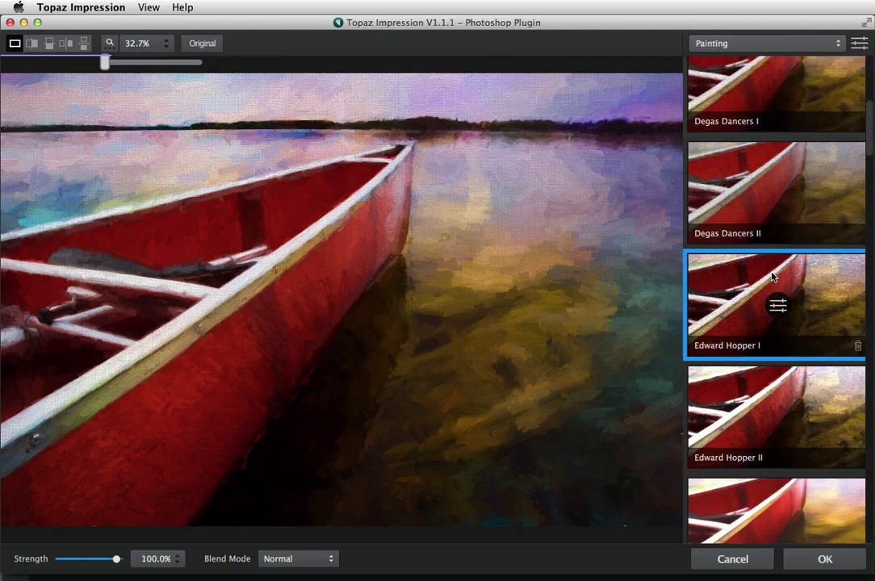
# Try the Georgia O'Keeffe I preset from the Painting category on the canoe photo.
pyautogui.scroll(-3, 773, 277)
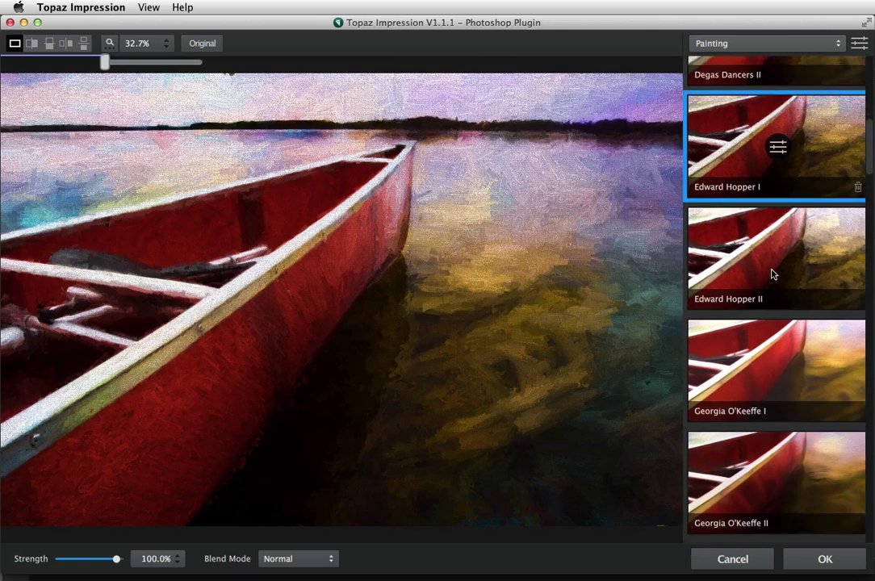
pyautogui.scroll(-4, 771, 278)
pyautogui.click(771, 297)
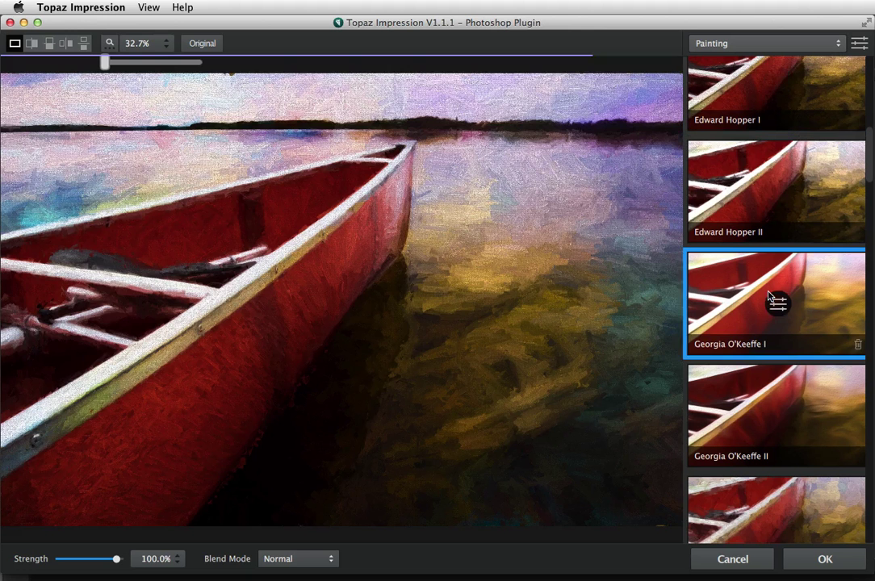
pyautogui.scroll(3, 780, 181)
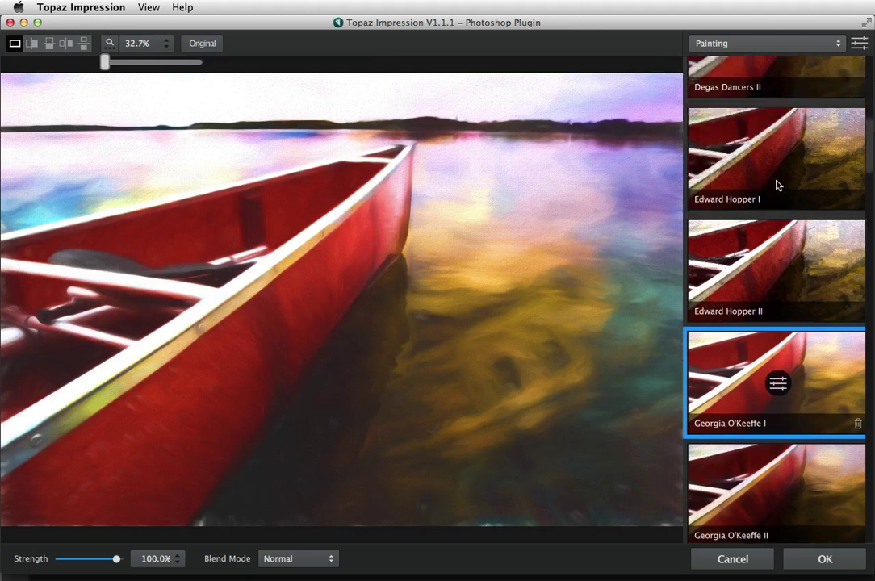
# Browse the presets of the Pencil category, then those of the Pictorial category.
pyautogui.click(740, 46)
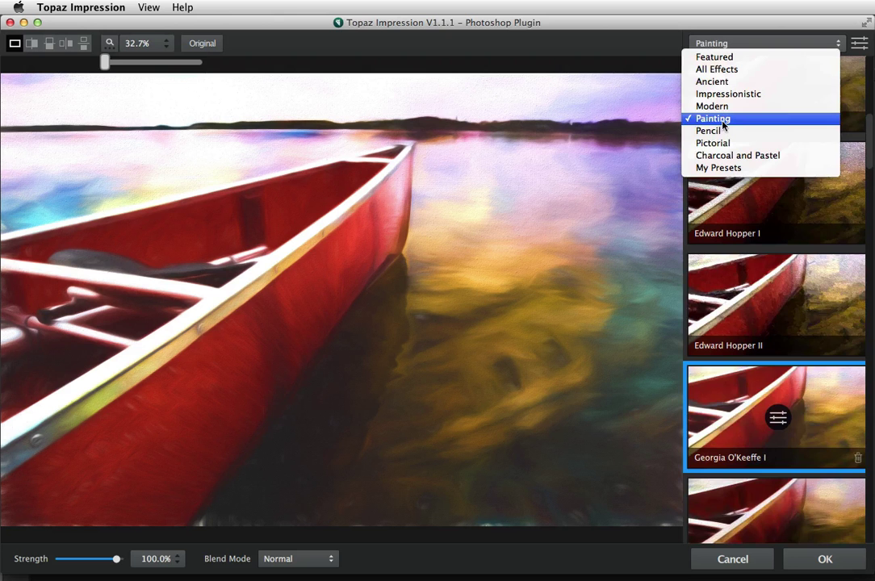
pyautogui.click(717, 132)
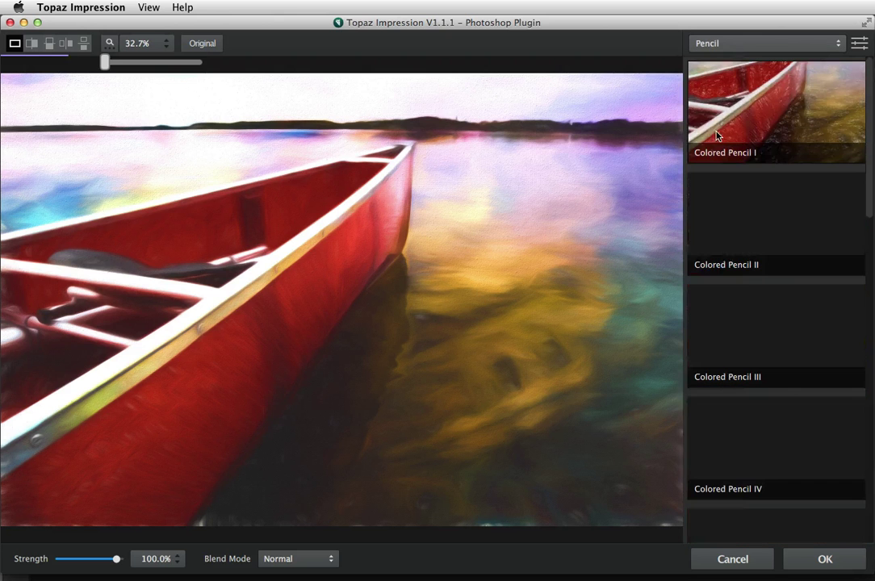
pyautogui.click(735, 43)
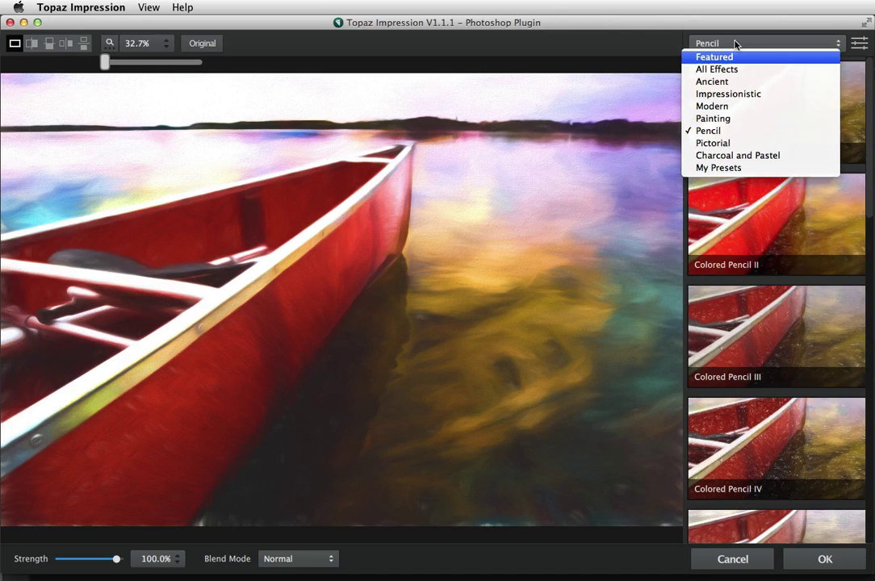
pyautogui.click(708, 143)
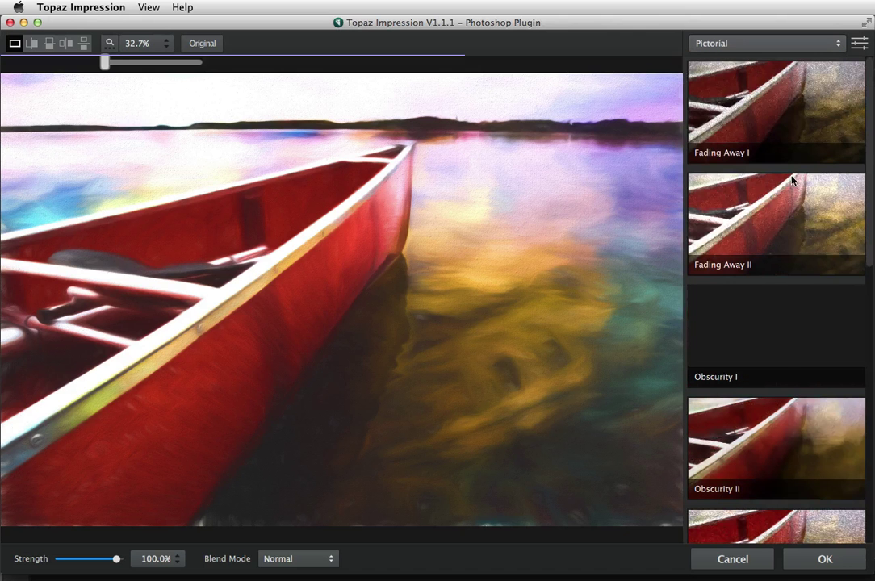
pyautogui.scroll(-5, 787, 232)
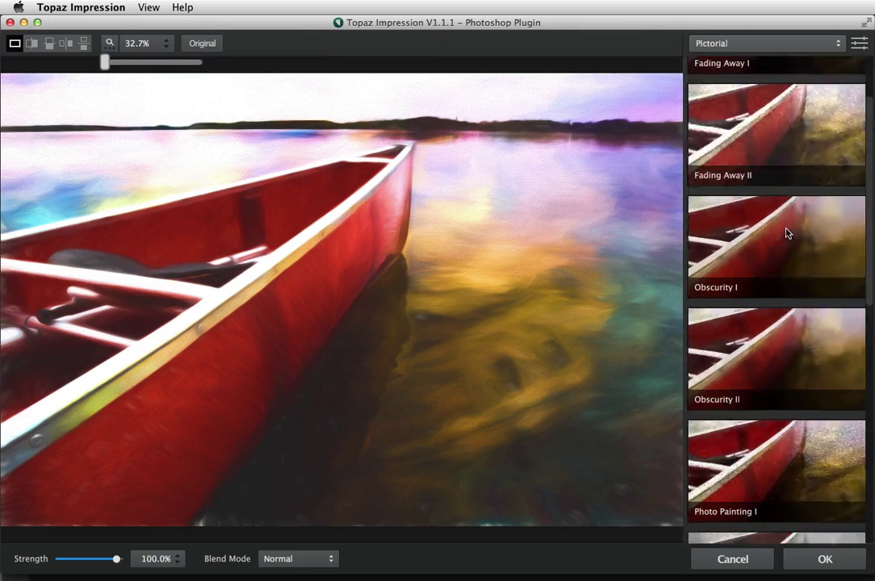
pyautogui.scroll(-2, 787, 232)
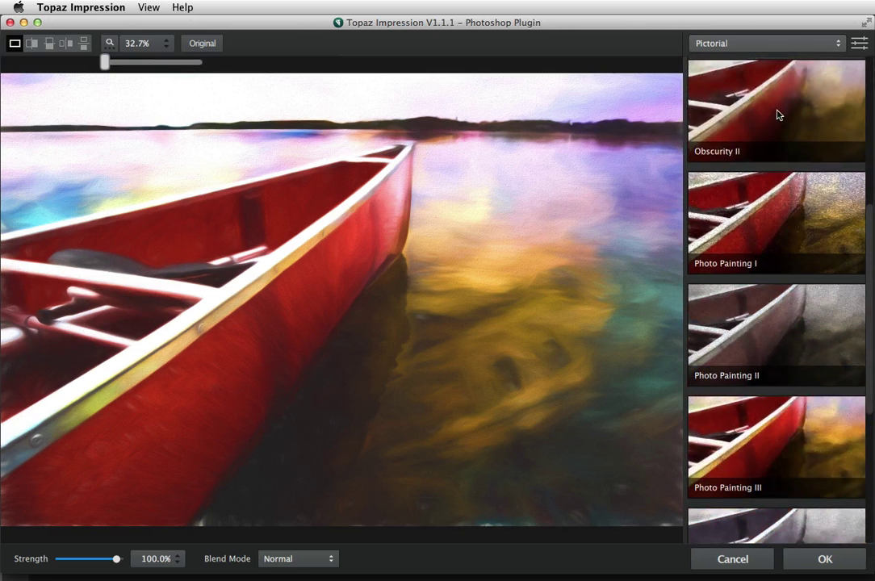
# Browse the presets of the Charcoal and Pastel category, from the chalk and charcoal looks down to the pastels.
pyautogui.click(722, 43)
pyautogui.click(723, 155)
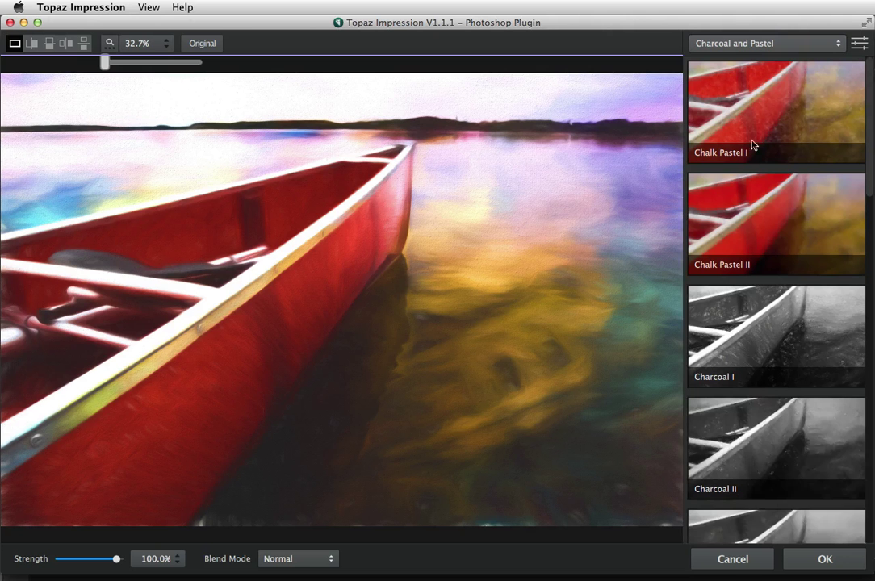
pyautogui.scroll(-10, 767, 200)
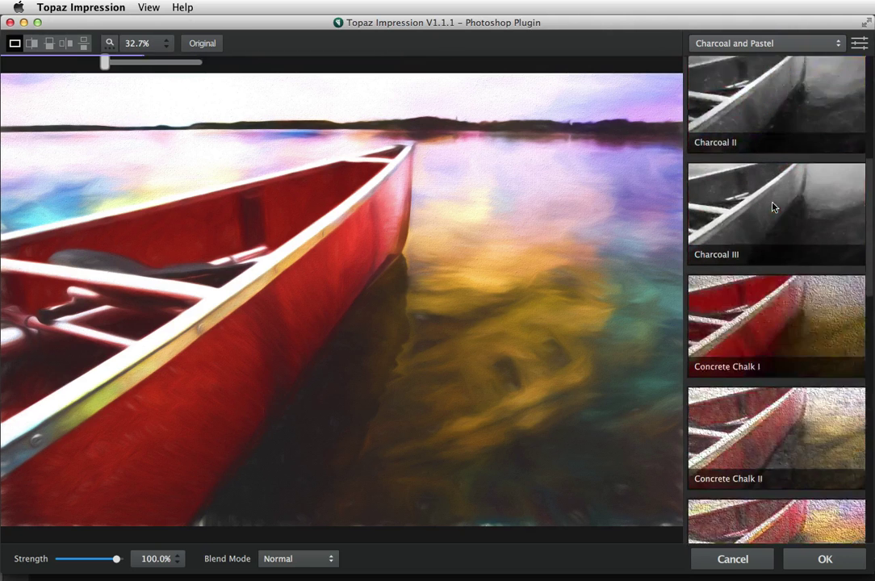
pyautogui.scroll(-5, 772, 207)
pyautogui.scroll(-1, 767, 227)
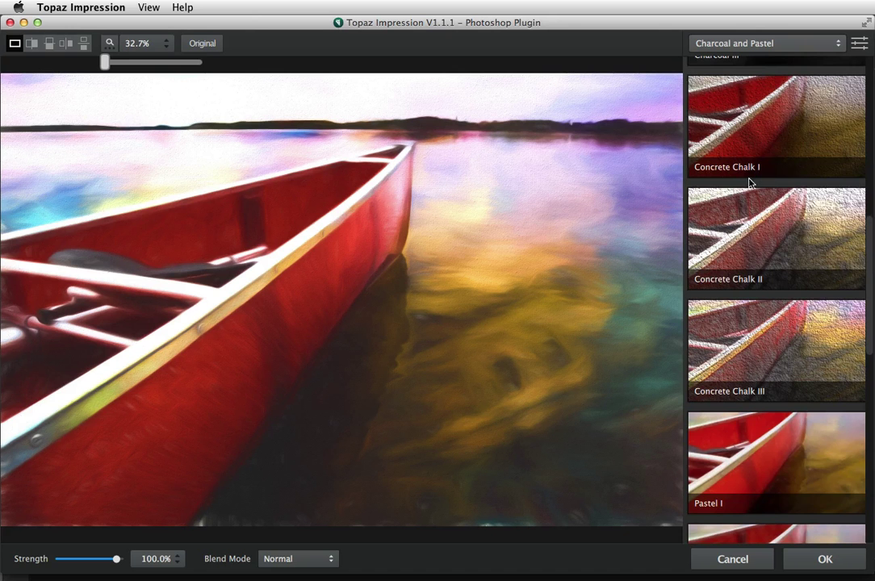
pyautogui.scroll(-5, 791, 178)
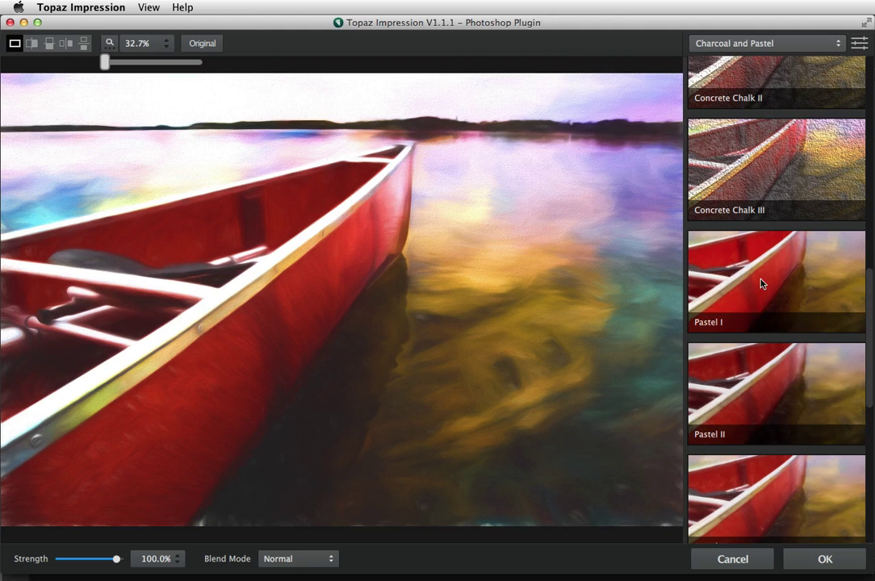
# Apply the Painterly I preset from the Painting category to the canoe photo and open its adjustment settings.
pyautogui.click(776, 43)
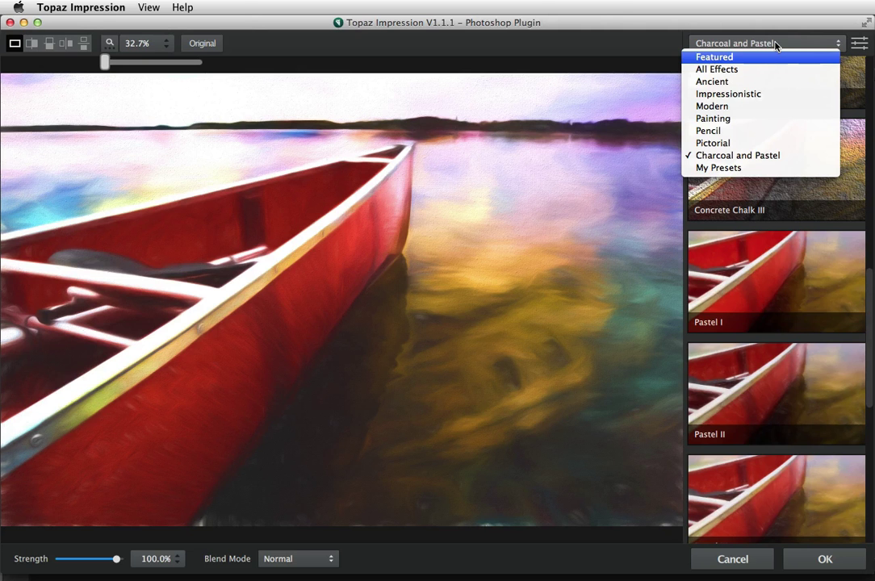
pyautogui.click(729, 119)
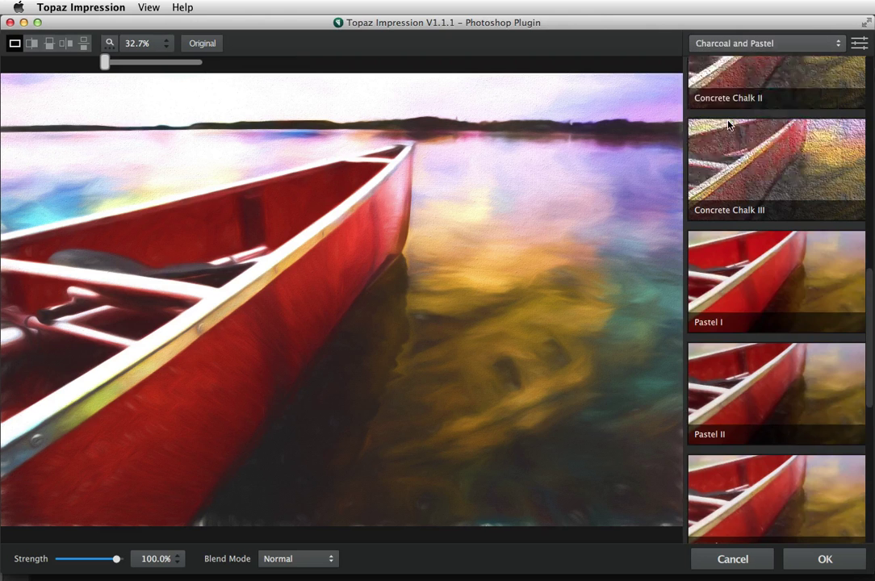
pyautogui.moveTo(870, 107)
pyautogui.mouseDown()
pyautogui.moveTo(869, 327)
pyautogui.moveTo(869, 296)
pyautogui.mouseUp()
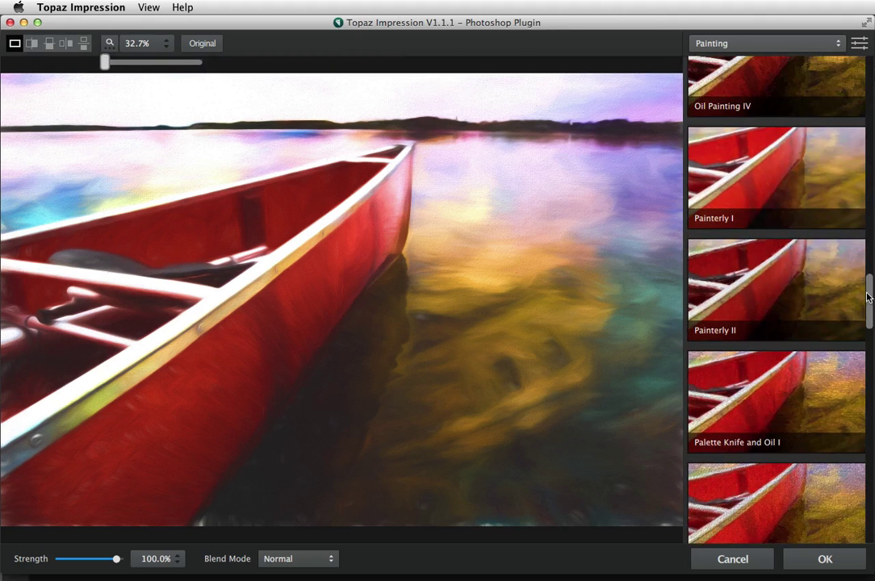
pyautogui.click(780, 181)
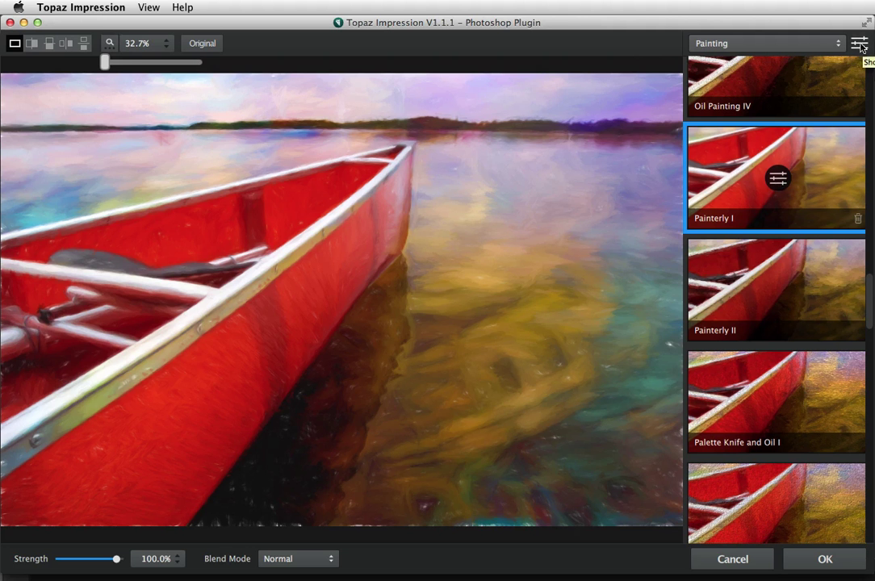
pyautogui.click(777, 179)
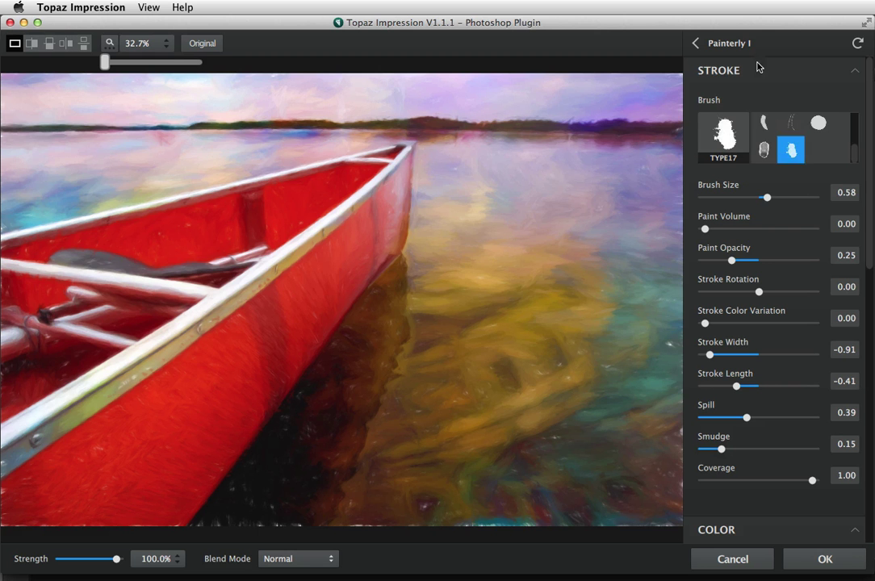
# Try the Type16, Type15, Type14 and Type13 brushes for the Painterly I strokes.
pyautogui.click(763, 150)
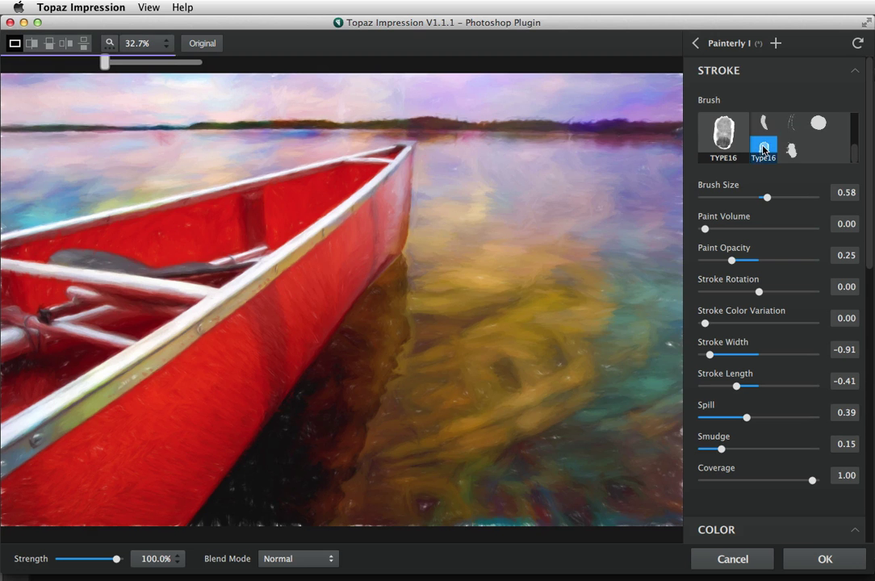
pyautogui.click(817, 124)
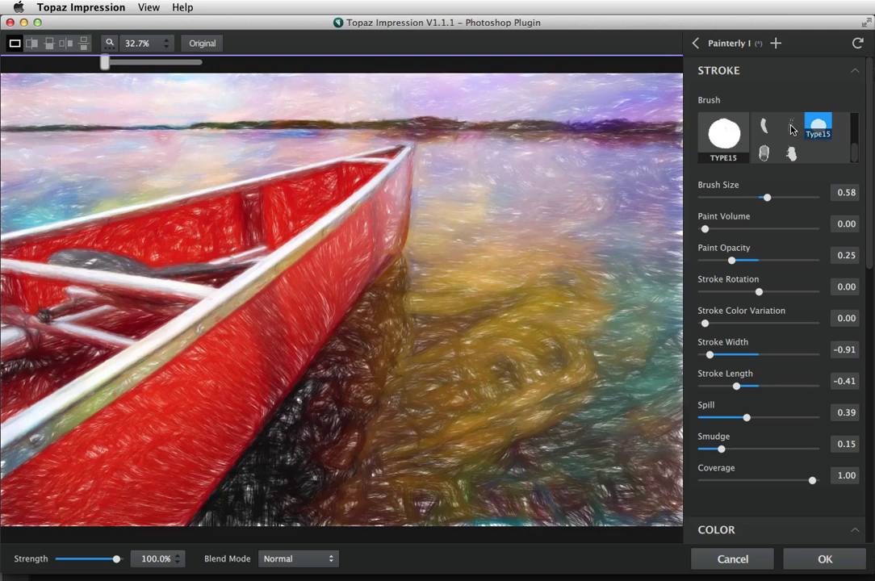
pyautogui.click(790, 128)
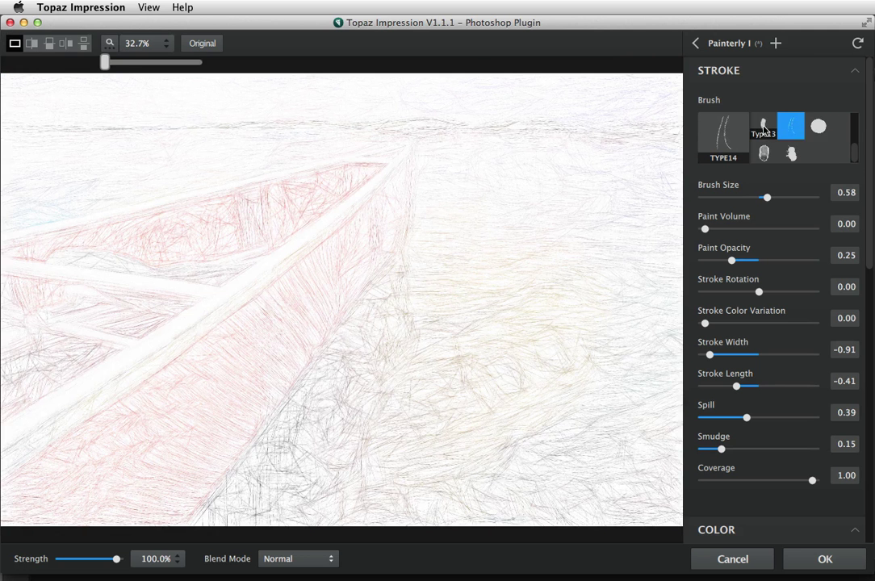
pyautogui.click(763, 127)
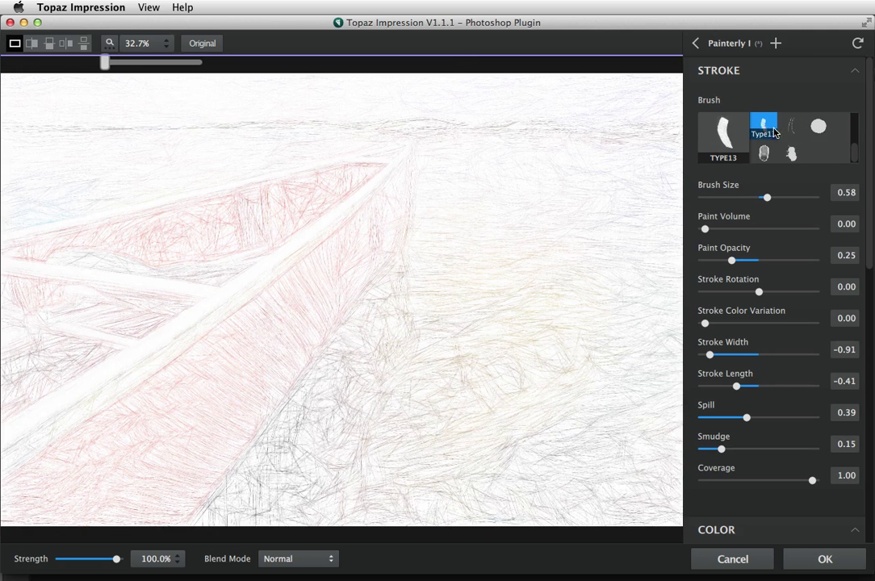
# Try the Type12, Type11 and Type10 brushes on the Painterly I effect.
pyautogui.scroll(1, 790, 138)
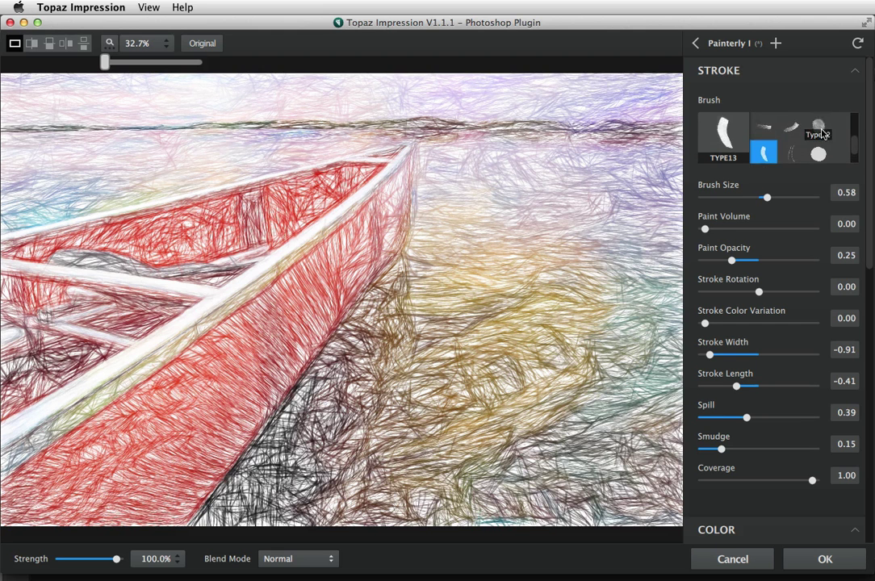
pyautogui.click(818, 127)
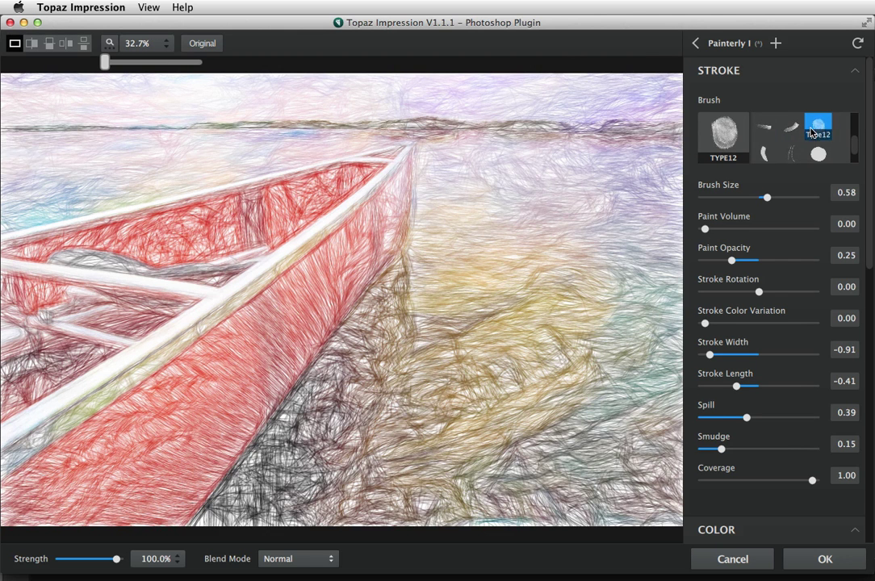
pyautogui.click(791, 134)
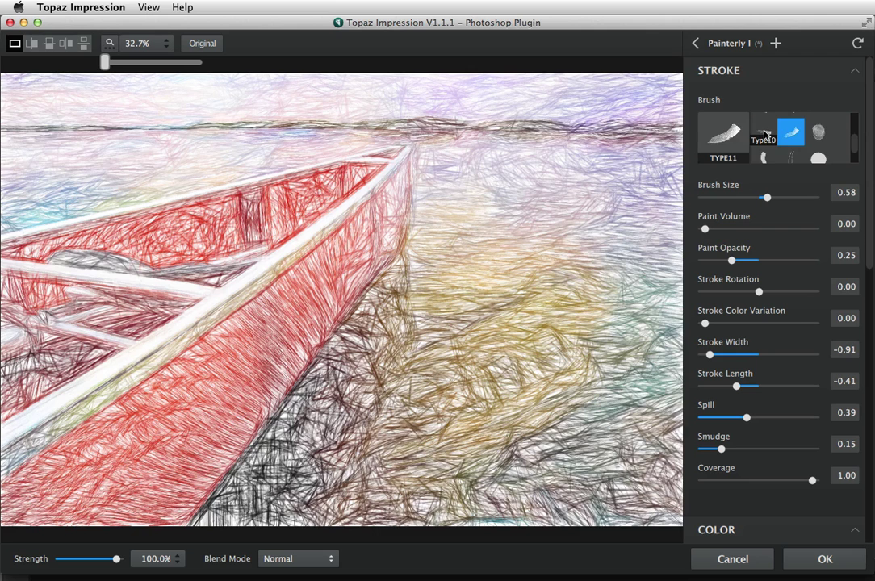
pyautogui.click(764, 134)
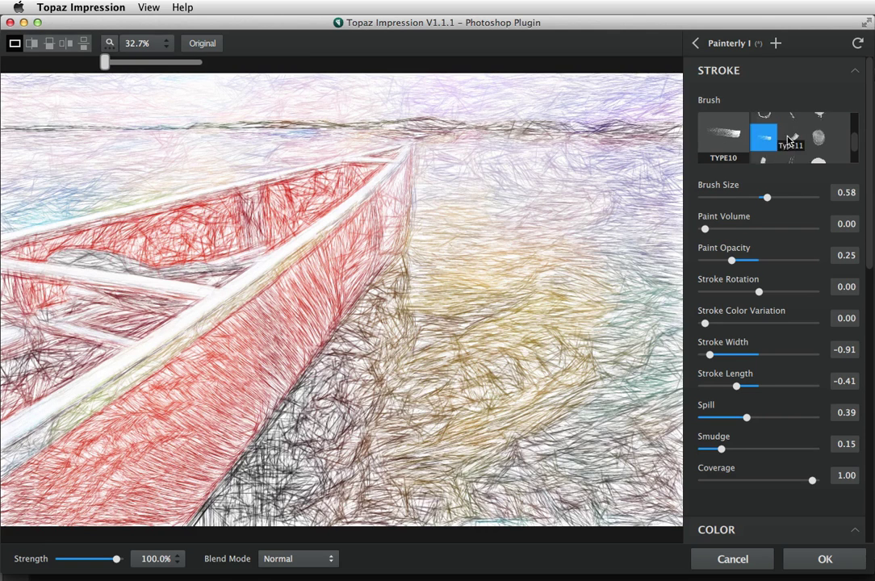
# Try the Type09 brush, then switch the Painterly I stroke to the Type08 brush and look over the stroke settings.
pyautogui.scroll(1, 799, 139)
pyautogui.click(811, 140)
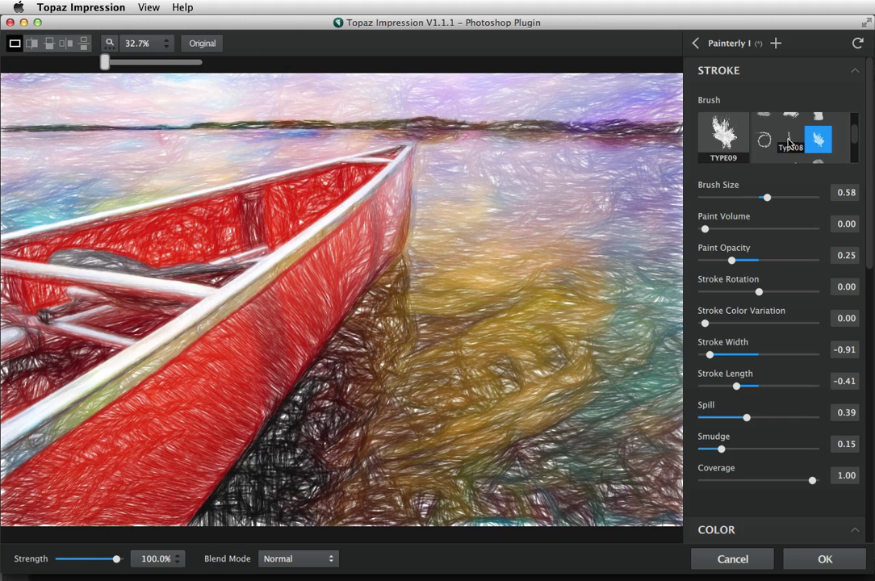
pyautogui.click(792, 141)
pyautogui.scroll(-2, 779, 145)
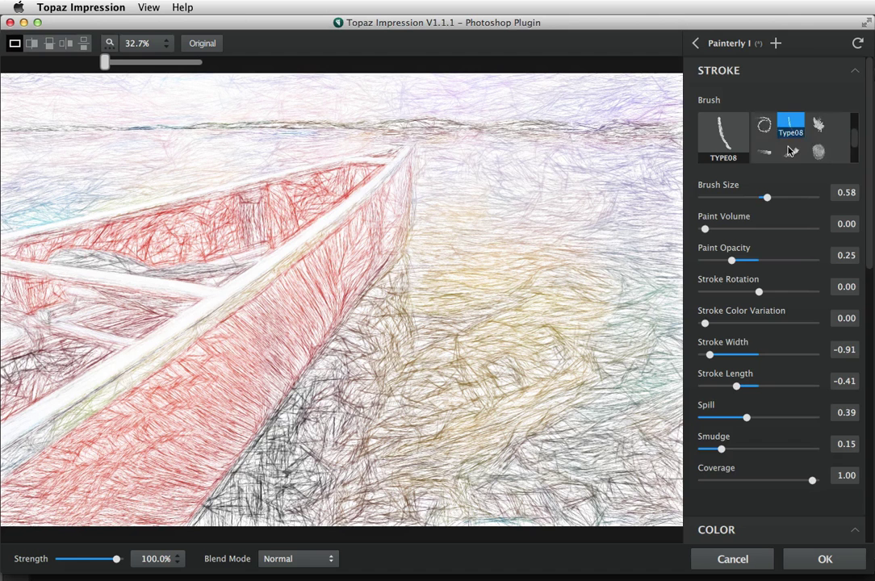
pyautogui.scroll(-5, 788, 151)
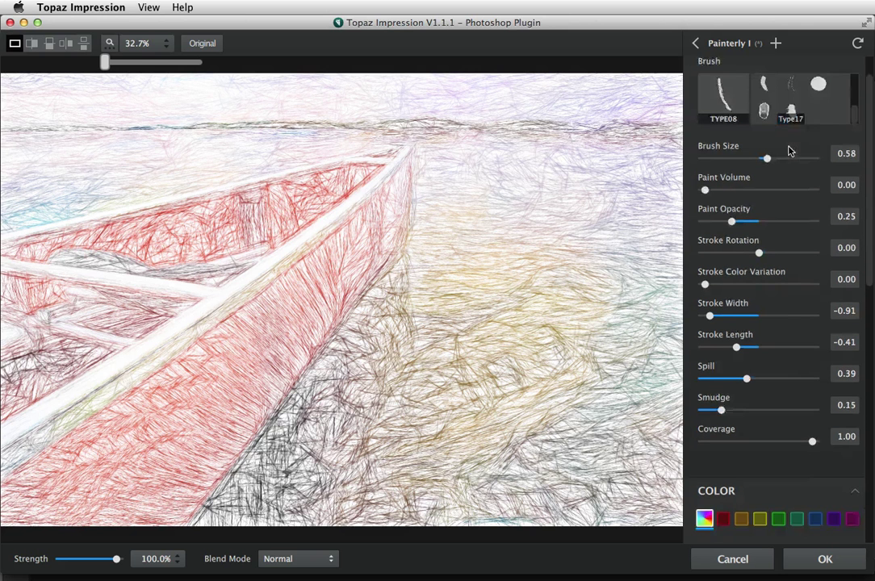
pyautogui.scroll(5, 796, 102)
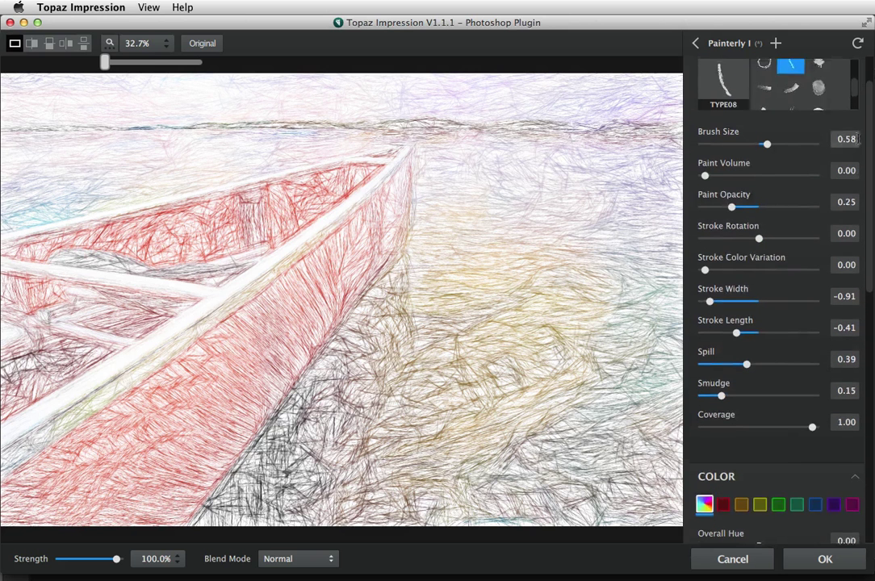
# Switch the stroke brush to Type15, try a Brush Size of 0.95, and settle on 0.63.
pyautogui.scroll(-2, 816, 154)
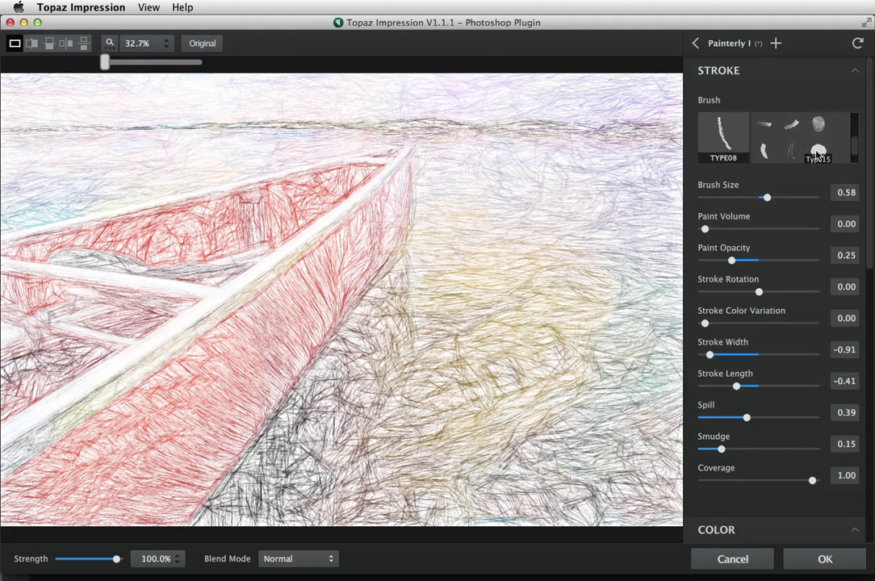
pyautogui.click(817, 153)
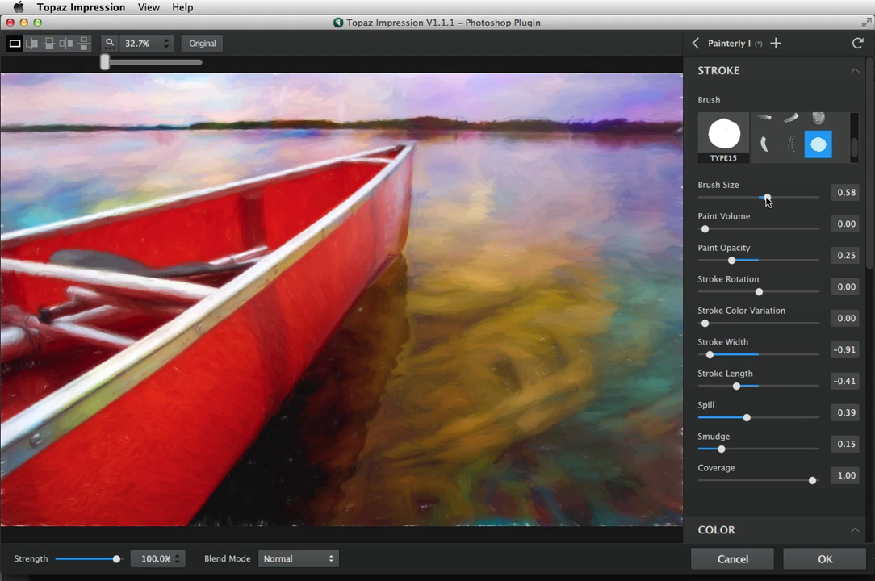
pyautogui.moveTo(767, 196)
pyautogui.mouseDown()
pyautogui.moveTo(795, 197)
pyautogui.moveTo(723, 198)
pyautogui.moveTo(773, 196)
pyautogui.mouseUp()
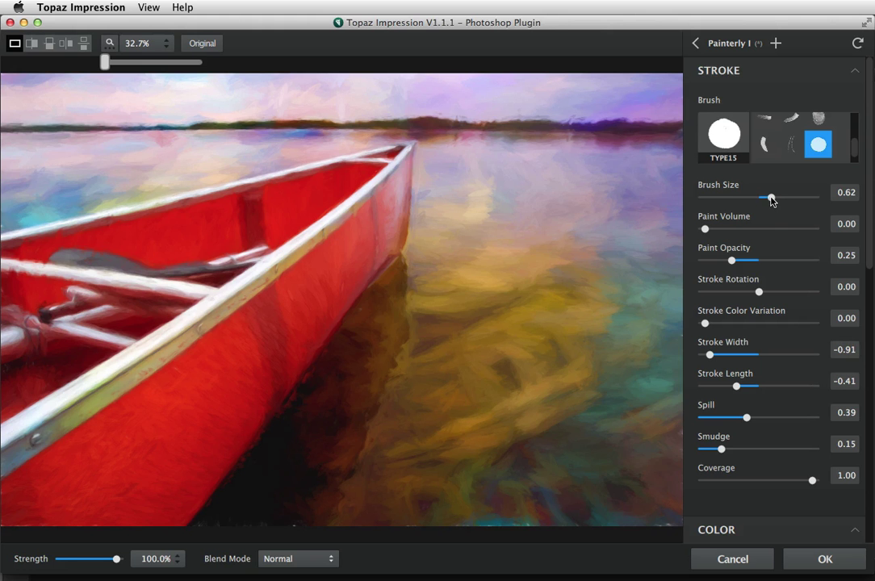
pyautogui.moveTo(770, 199); pyautogui.dragTo(806, 197)
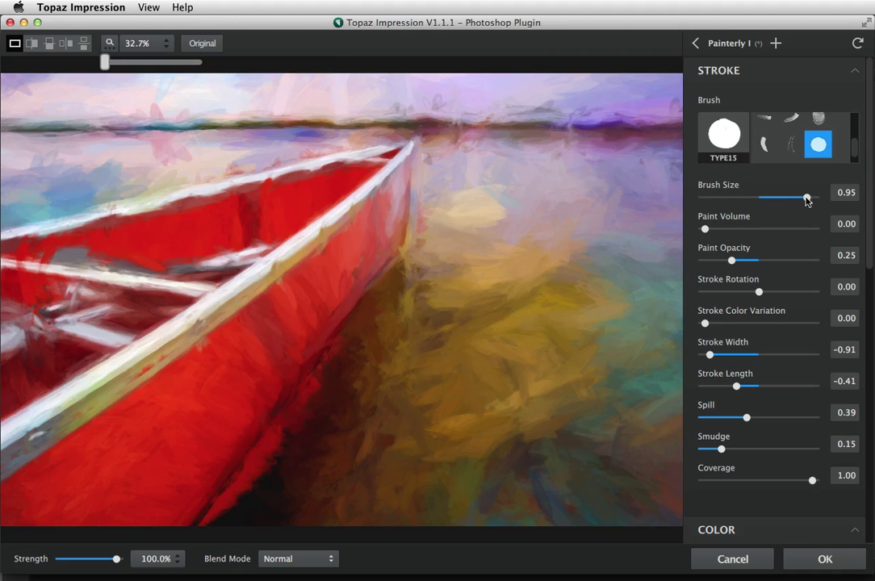
pyautogui.moveTo(806, 198); pyautogui.dragTo(773, 197)
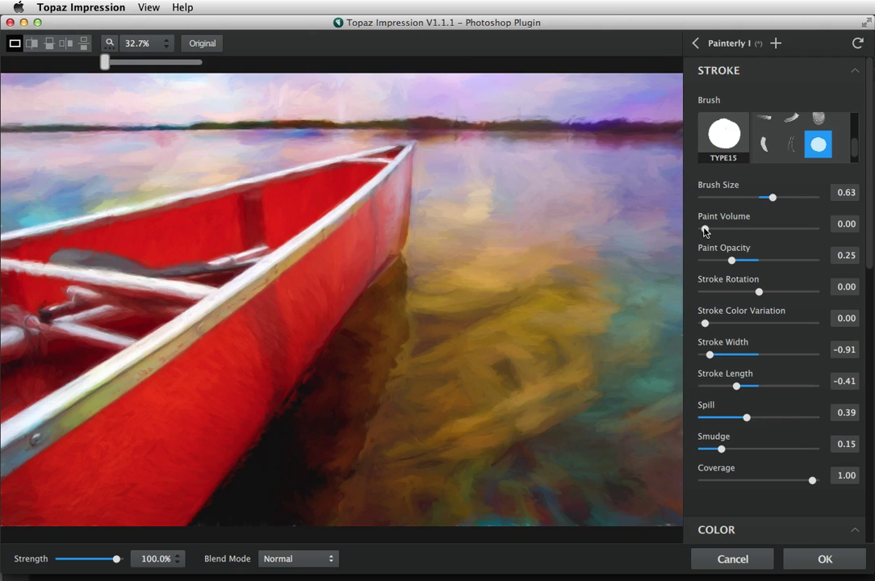
# Try a Paint Volume of 0.83, inspect the canoe and water texture at 100%, and return Paint Volume to 0.00.
pyautogui.moveTo(704, 230); pyautogui.dragTo(794, 230)
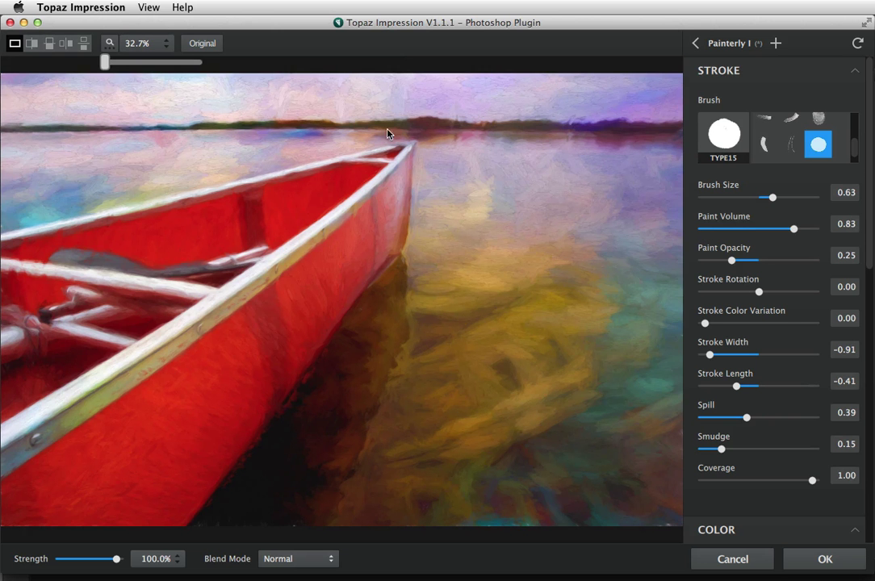
pyautogui.click(110, 42)
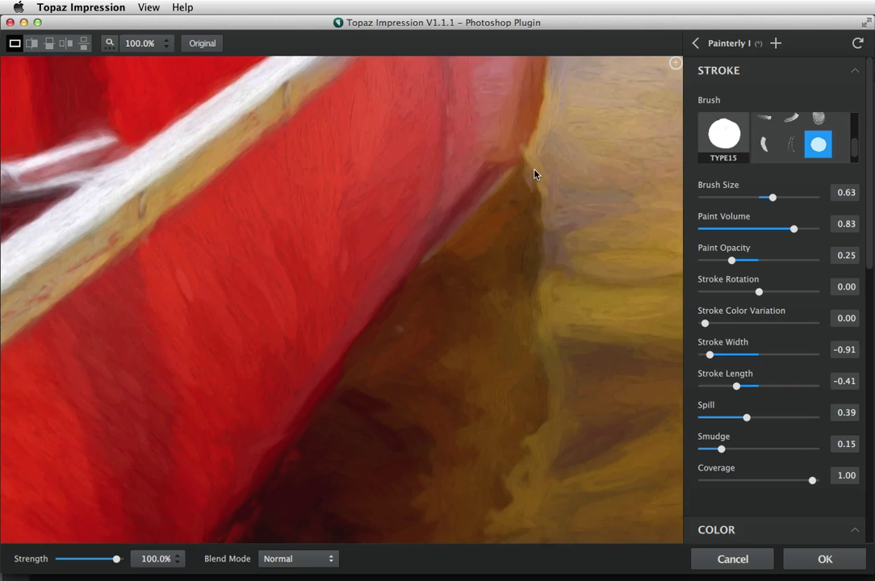
pyautogui.moveTo(622, 175); pyautogui.dragTo(439, 287)
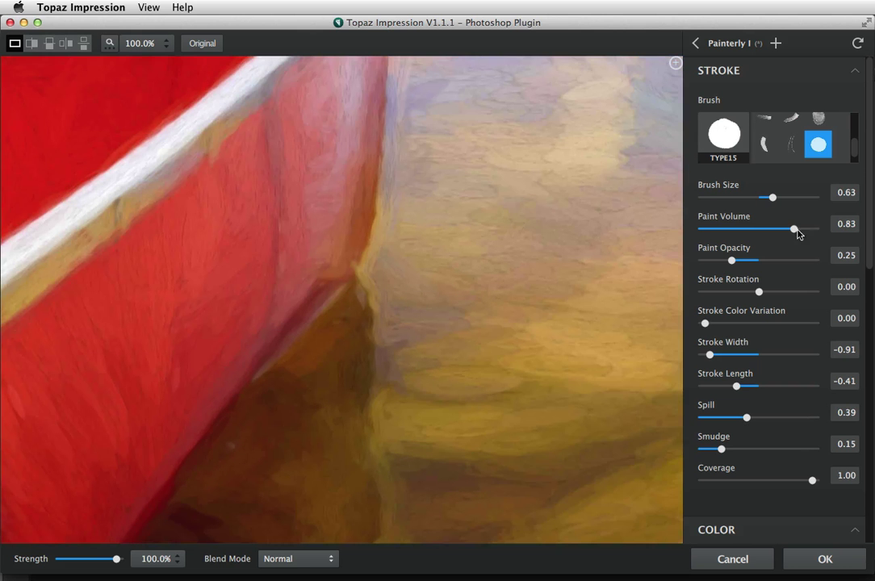
pyautogui.moveTo(794, 229)
pyautogui.mouseDown()
pyautogui.moveTo(695, 234)
pyautogui.moveTo(782, 231)
pyautogui.mouseUp()
pyautogui.moveTo(782, 232); pyautogui.dragTo(678, 231)
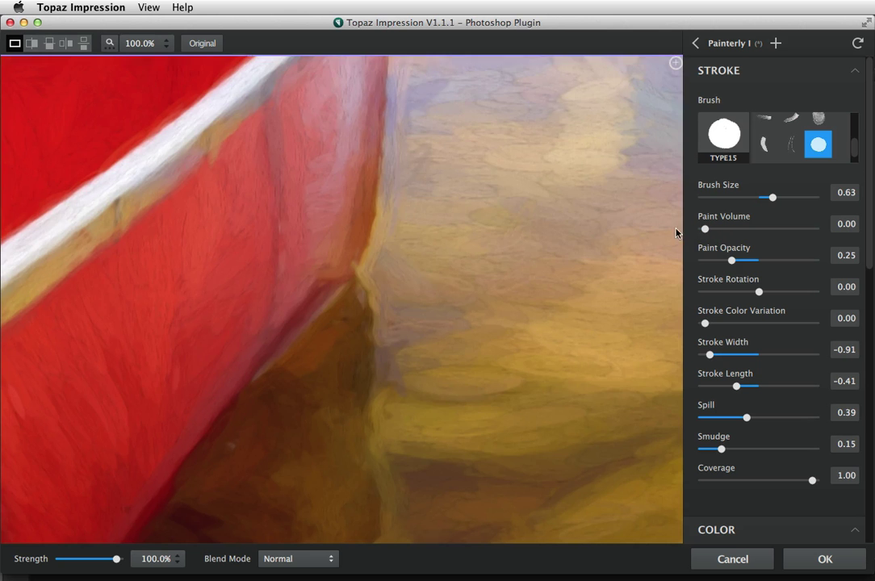
pyautogui.click(123, 47)
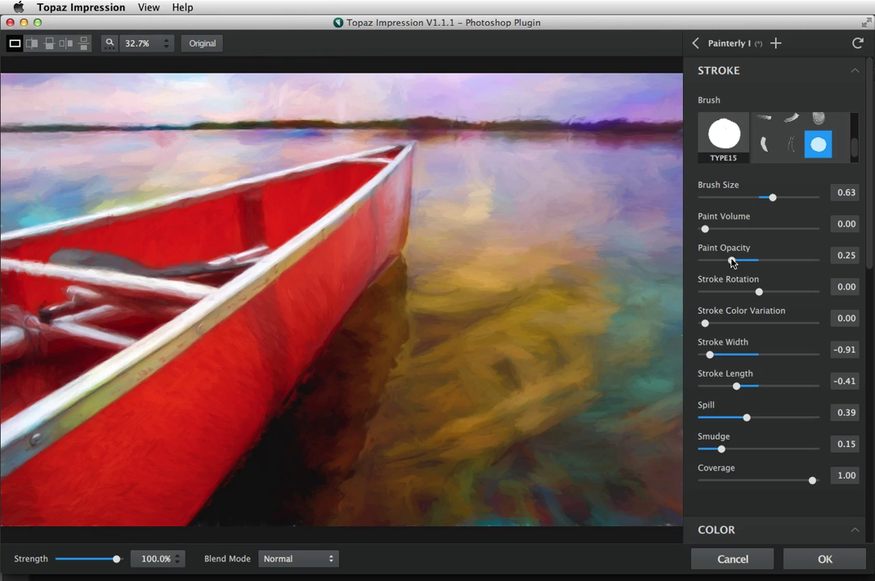
# Try Paint Opacity at 0.71 and 0.23, and reset the Painterly I preset to its original settings.
pyautogui.moveTo(732, 261)
pyautogui.mouseDown()
pyautogui.moveTo(707, 262)
pyautogui.moveTo(781, 262)
pyautogui.mouseUp()
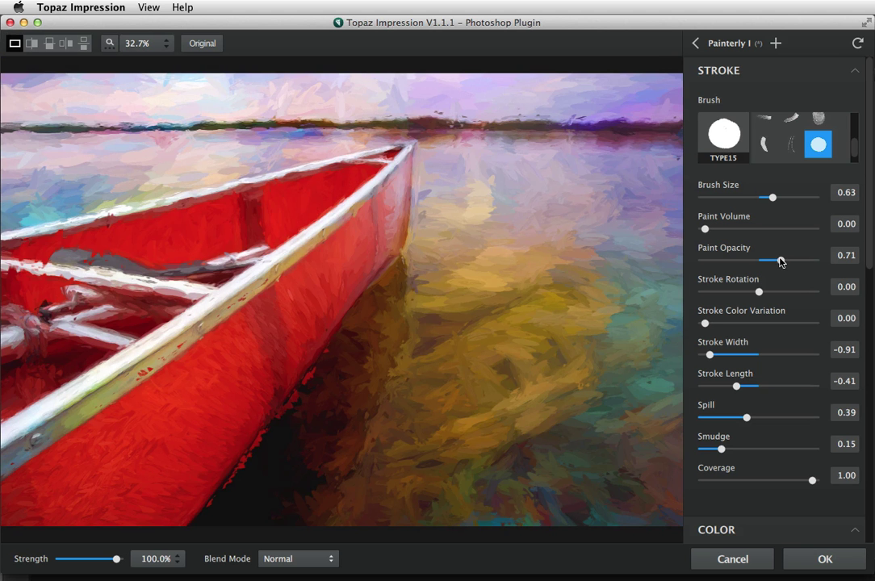
pyautogui.moveTo(780, 260); pyautogui.dragTo(729, 264)
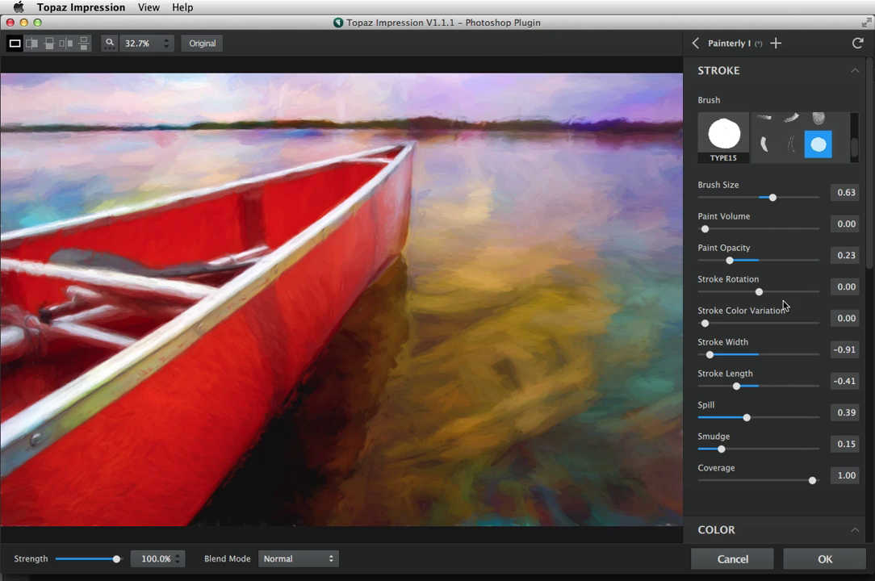
pyautogui.click(759, 46)
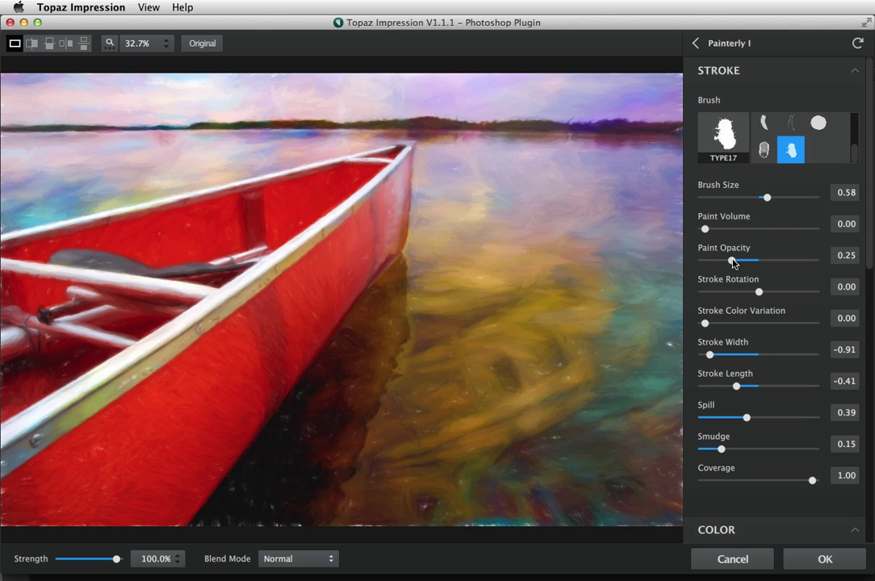
# Try Stroke Rotation at 0.69 and -0.43 with a Rotation Variation of 0.36, and reset the Painterly I preset.
pyautogui.scroll(-3, 734, 274)
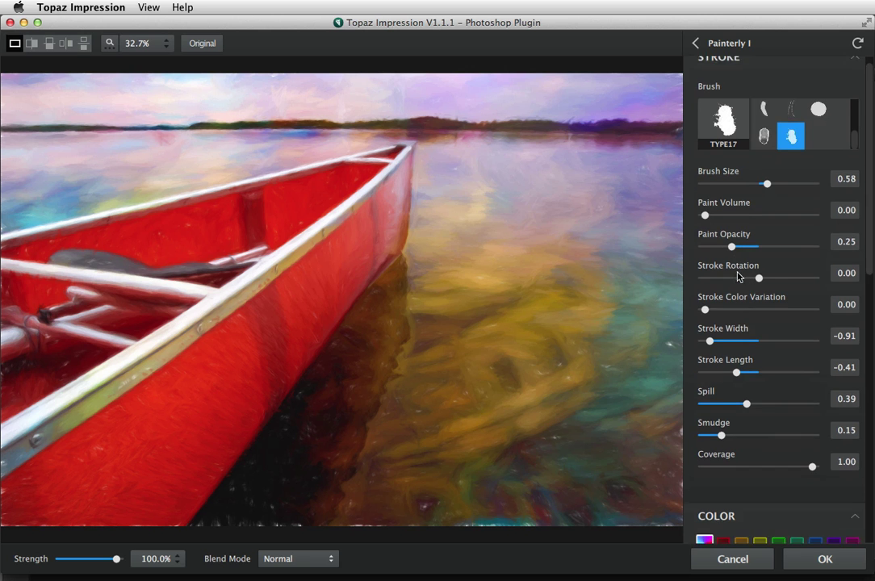
pyautogui.scroll(-2, 738, 277)
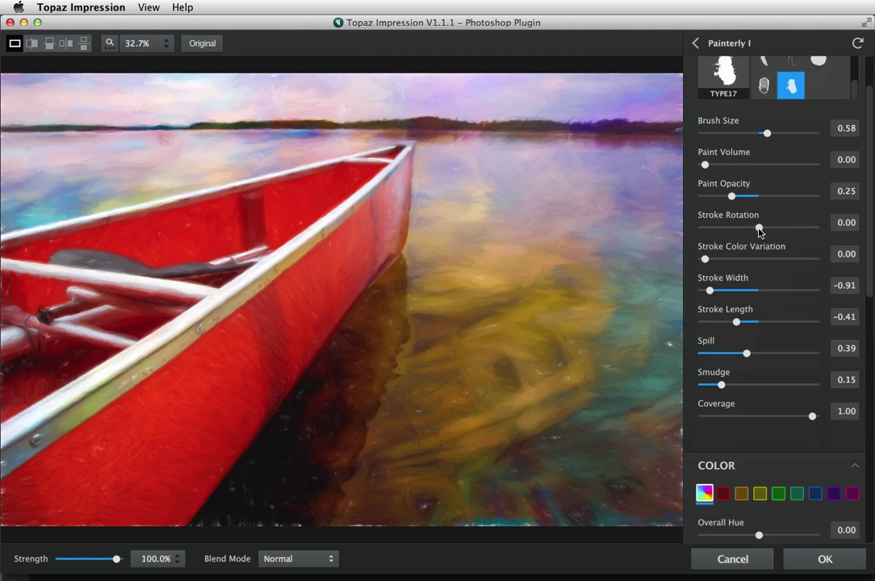
pyautogui.moveTo(759, 233); pyautogui.dragTo(796, 234)
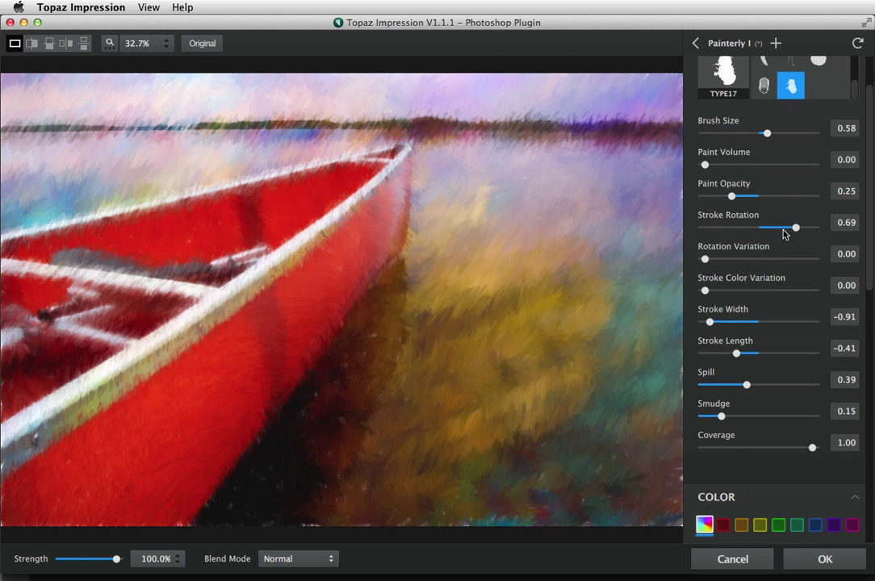
pyautogui.moveTo(794, 227); pyautogui.dragTo(736, 230)
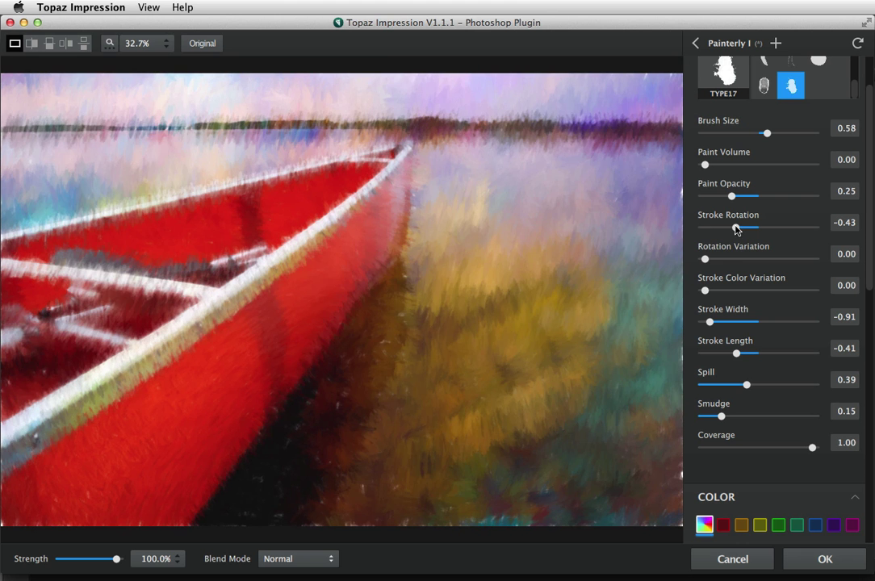
pyautogui.moveTo(704, 259); pyautogui.dragTo(743, 259)
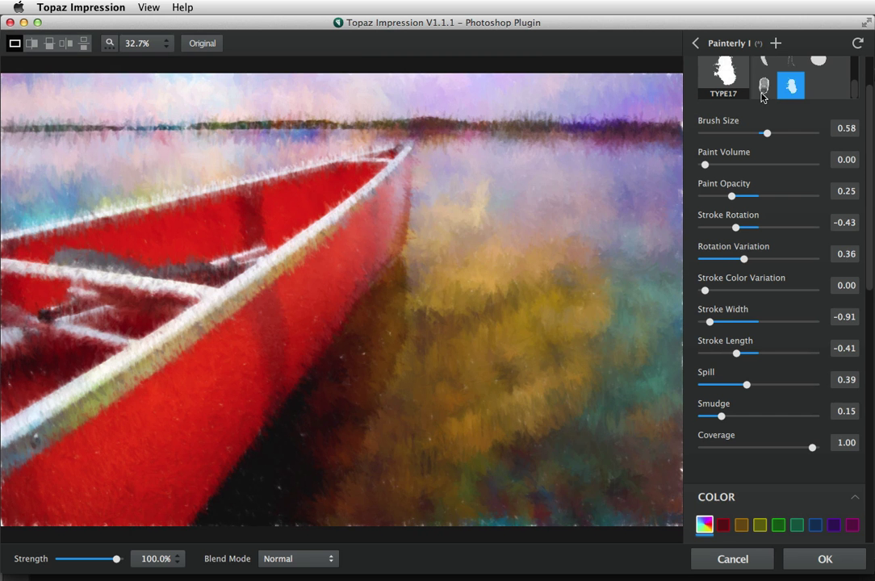
pyautogui.click(760, 46)
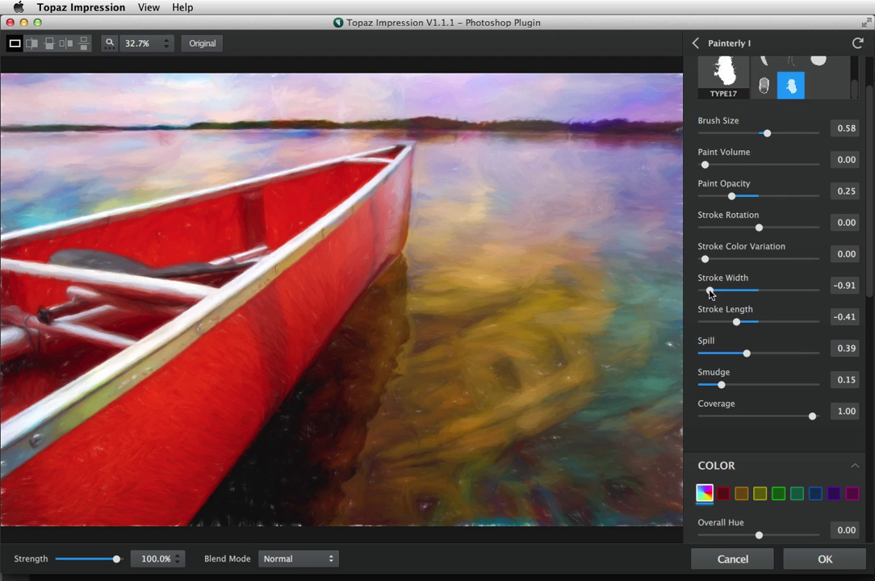
# Try Stroke Width at 0.05 and -0.41, and reset the Painterly I preset.
pyautogui.moveTo(709, 291)
pyautogui.mouseDown()
pyautogui.moveTo(790, 298)
pyautogui.moveTo(763, 293)
pyautogui.mouseUp()
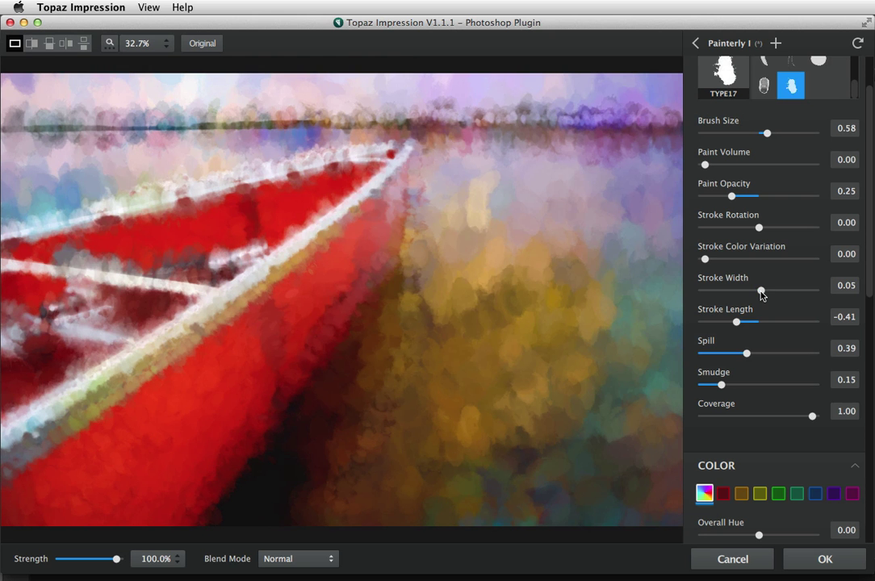
pyautogui.moveTo(760, 291); pyautogui.dragTo(736, 291)
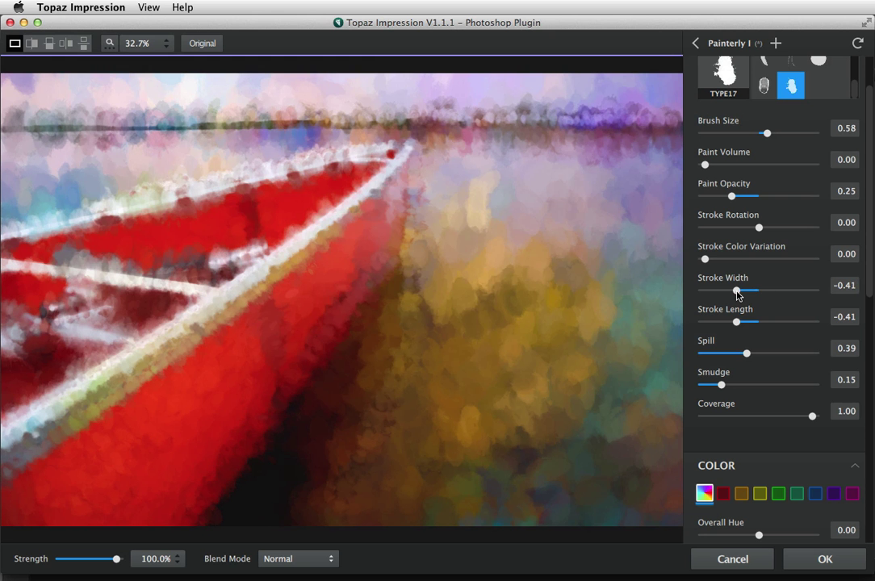
pyautogui.click(760, 43)
# Try Stroke Length at 0.74 and 0.41, and reset the Painterly I preset.
pyautogui.moveTo(737, 325); pyautogui.dragTo(799, 326)
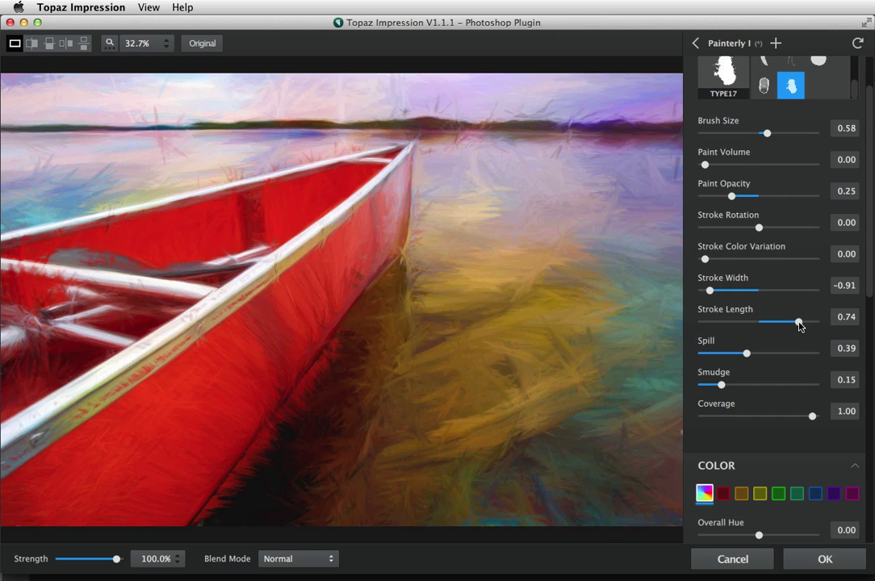
pyautogui.moveTo(799, 325); pyautogui.dragTo(781, 326)
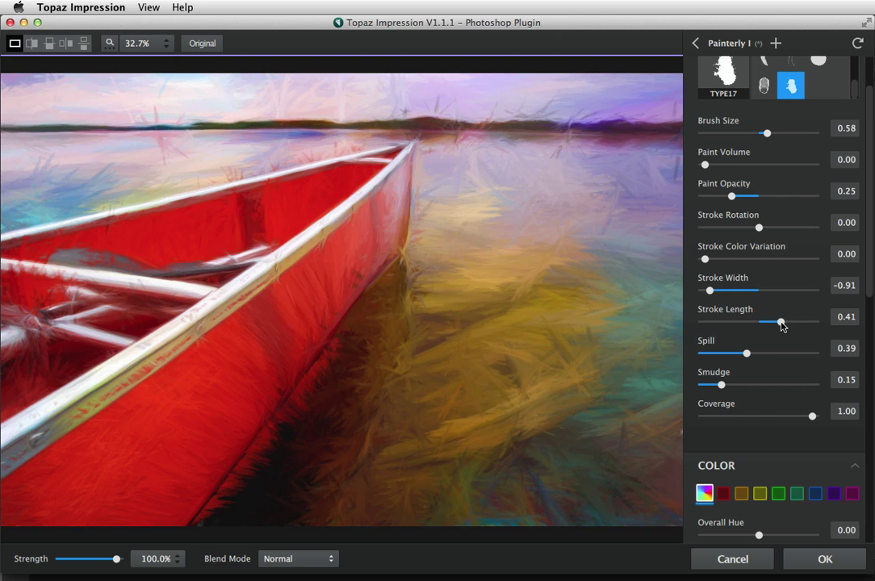
pyautogui.click(756, 46)
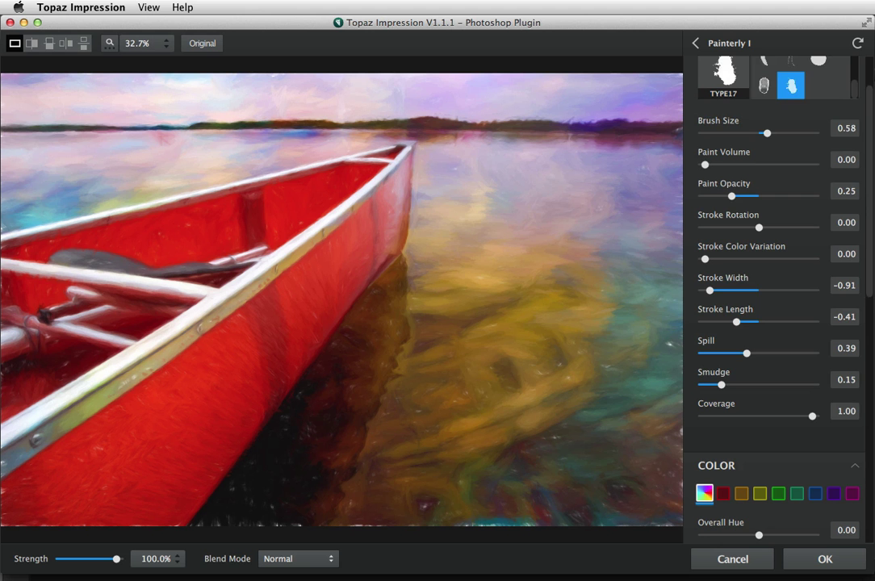
# Compare Spill at 0.00 and 0.77 on the canoe's rim at 100% magnification, and set Spill to 0.62.
pyautogui.scroll(-2, 752, 315)
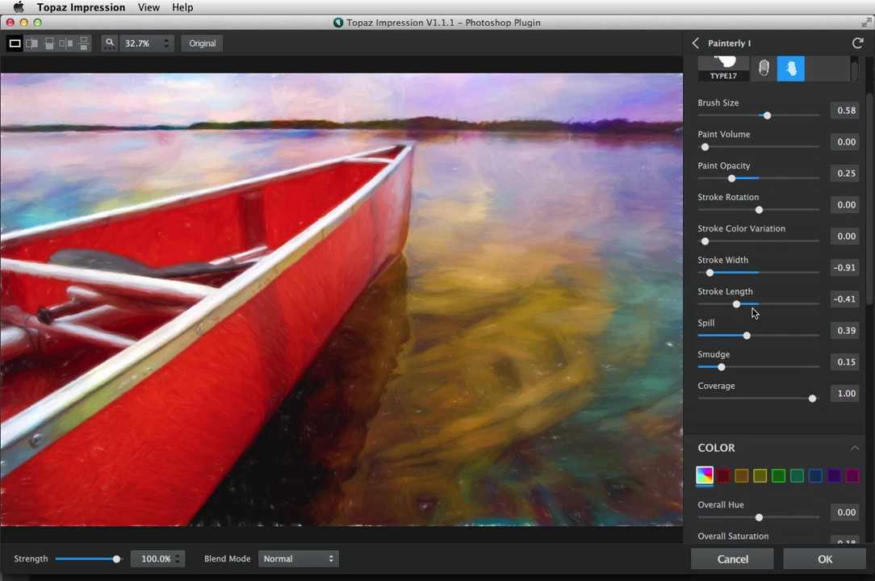
pyautogui.scroll(-1, 752, 313)
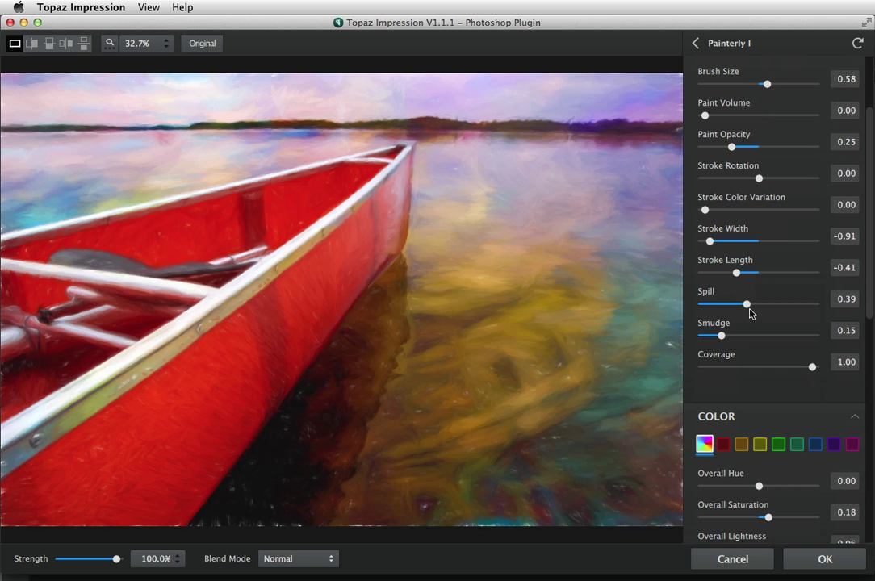
pyautogui.click(107, 44)
pyautogui.scroll(1, 110, 45)
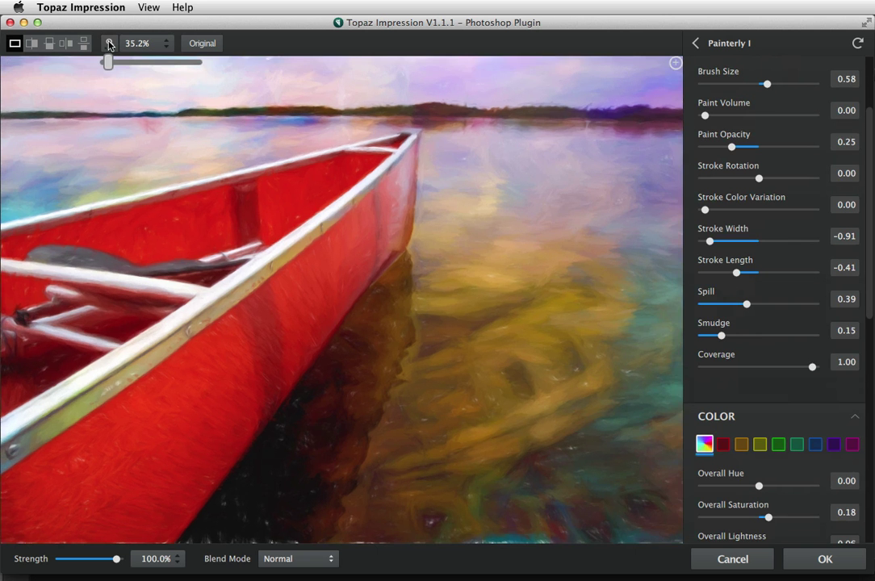
pyautogui.moveTo(107, 62); pyautogui.dragTo(197, 62)
pyautogui.moveTo(208, 224)
pyautogui.mouseDown()
pyautogui.moveTo(450, 282)
pyautogui.moveTo(469, 231)
pyautogui.mouseUp()
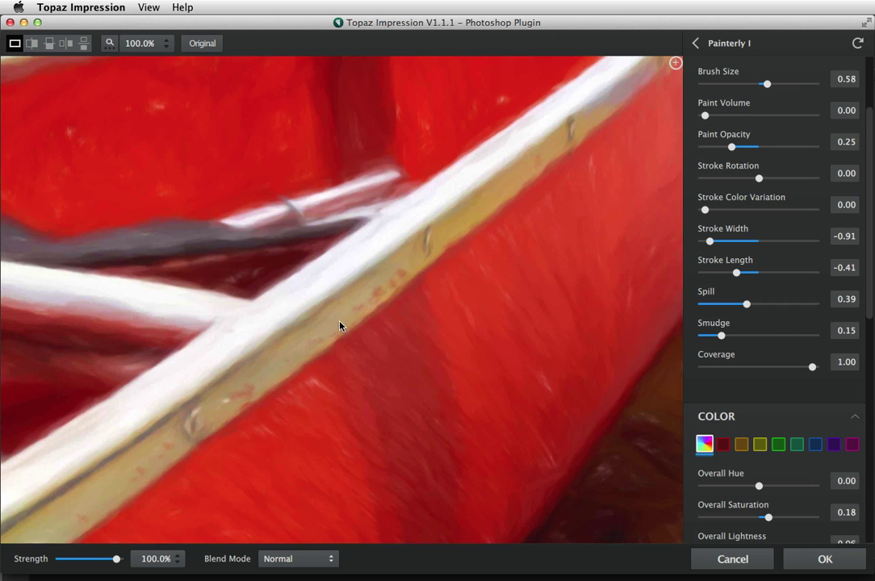
pyautogui.moveTo(747, 305)
pyautogui.mouseDown()
pyautogui.moveTo(815, 306)
pyautogui.moveTo(494, 289)
pyautogui.mouseUp()
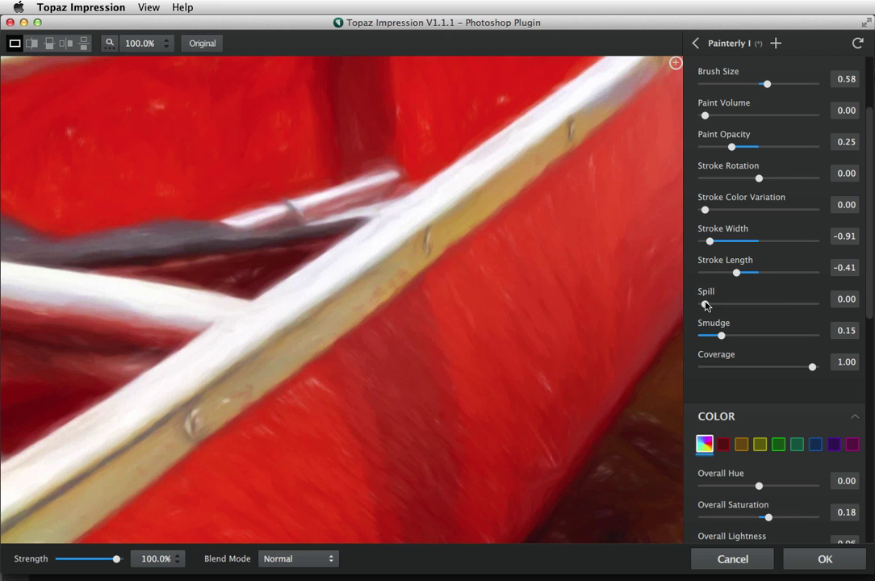
pyautogui.moveTo(706, 304); pyautogui.dragTo(787, 307)
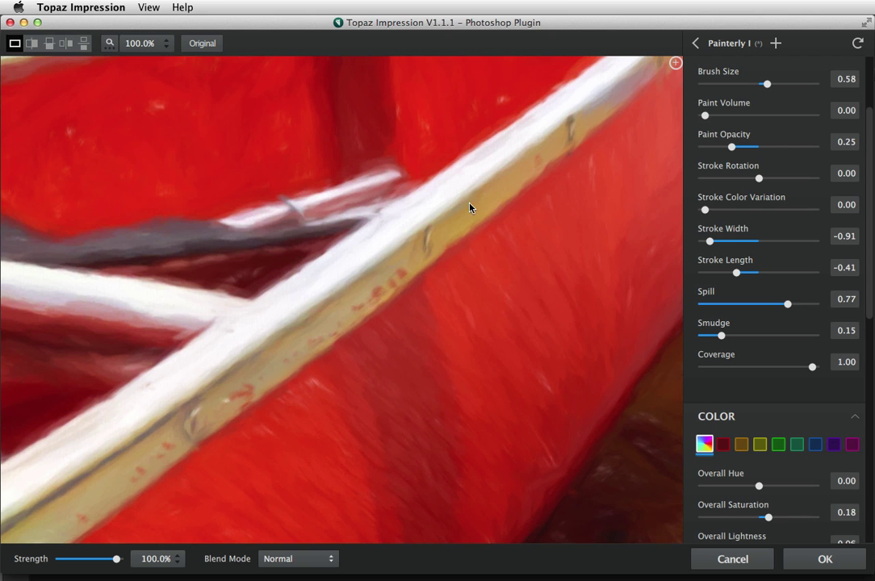
pyautogui.moveTo(794, 306); pyautogui.dragTo(772, 308)
# Set Smudge to 0.40 while checking the strokes in the golden water, and return to the full-image view.
pyautogui.moveTo(612, 345); pyautogui.dragTo(291, 217)
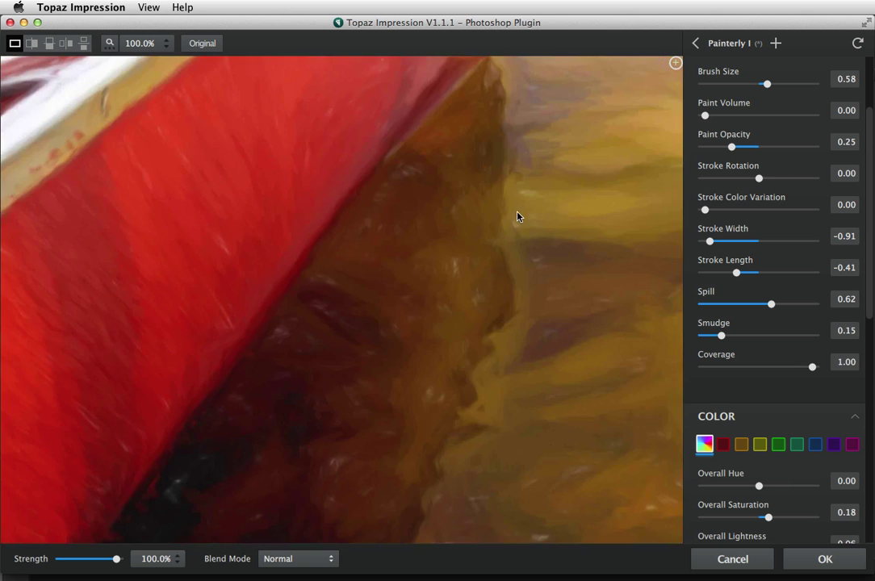
pyautogui.moveTo(518, 214); pyautogui.dragTo(412, 243)
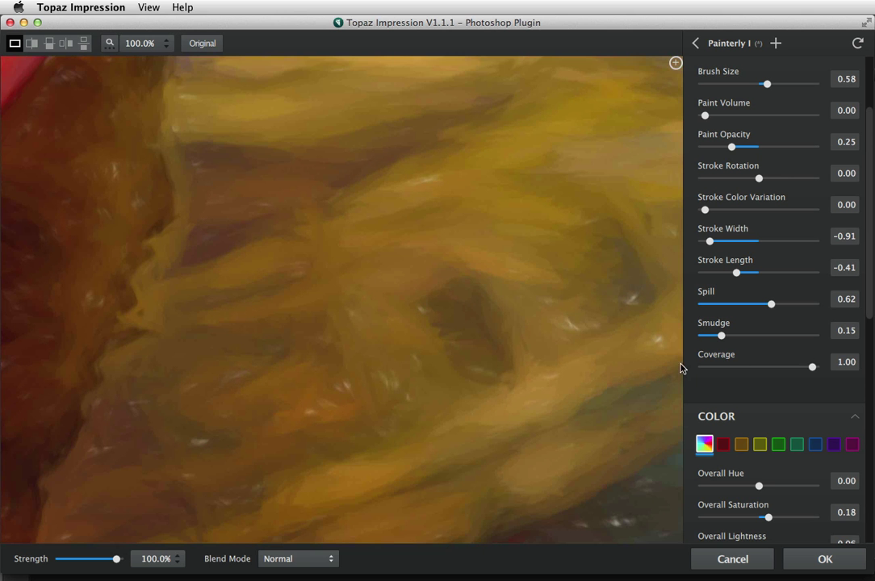
pyautogui.moveTo(721, 335)
pyautogui.mouseDown()
pyautogui.moveTo(782, 337)
pyautogui.moveTo(710, 337)
pyautogui.mouseUp()
pyautogui.moveTo(710, 336)
pyautogui.mouseDown()
pyautogui.moveTo(789, 340)
pyautogui.moveTo(749, 336)
pyautogui.mouseUp()
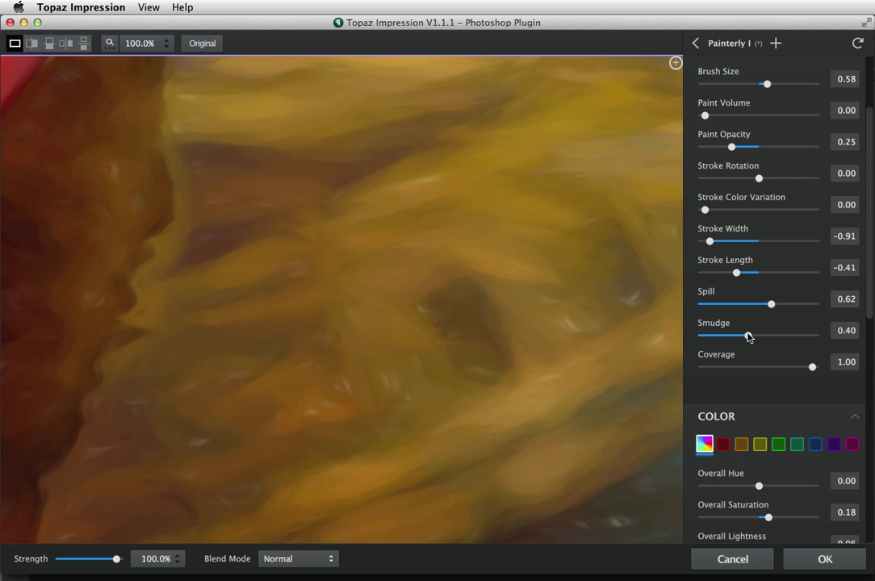
pyautogui.click(111, 43)
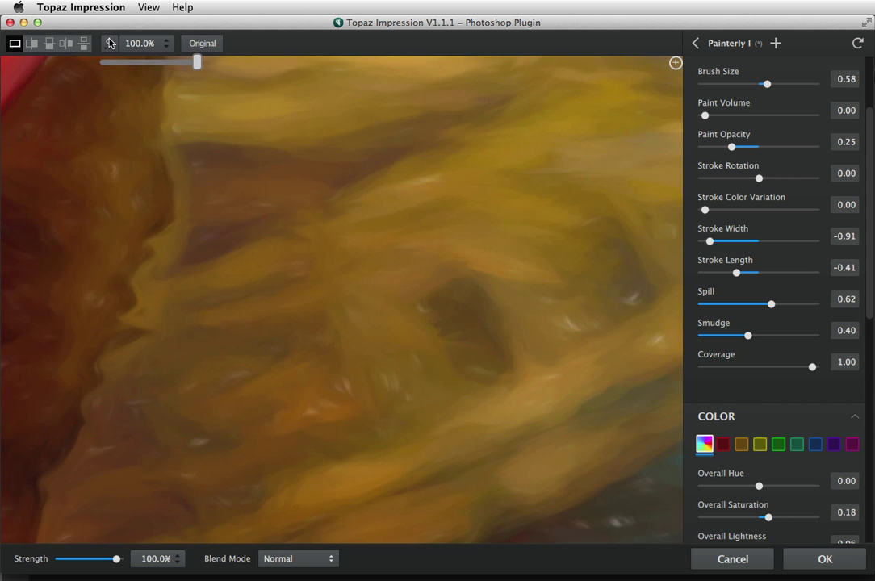
pyautogui.click(111, 42)
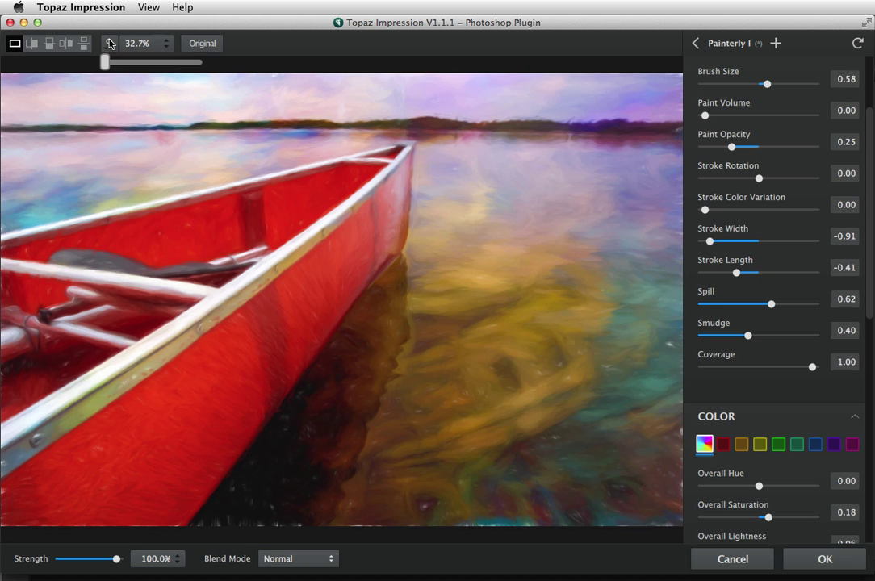
# Try Coverage at 0.10, 0.06 and 0.19, with Coverage Transition at 0.52 and 0.39.
pyautogui.scroll(-2, 767, 353)
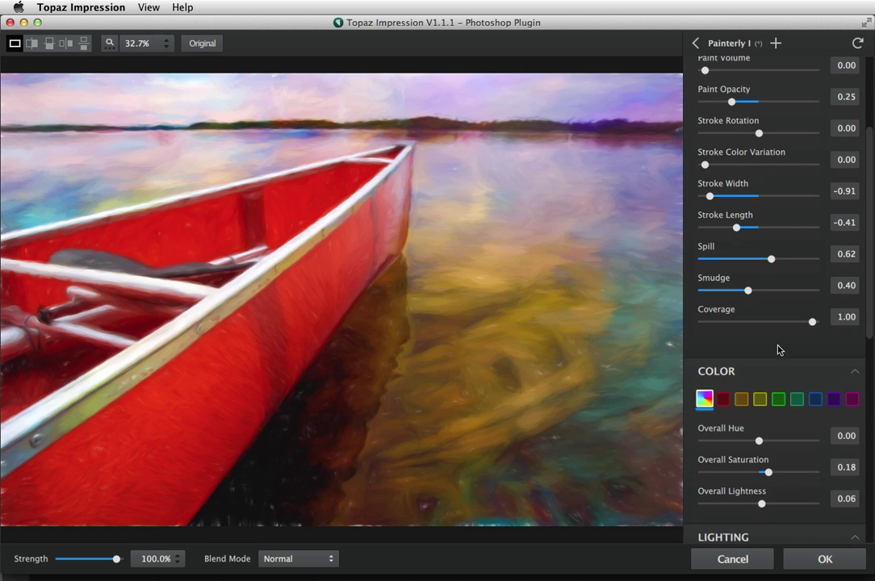
pyautogui.scroll(-1, 811, 325)
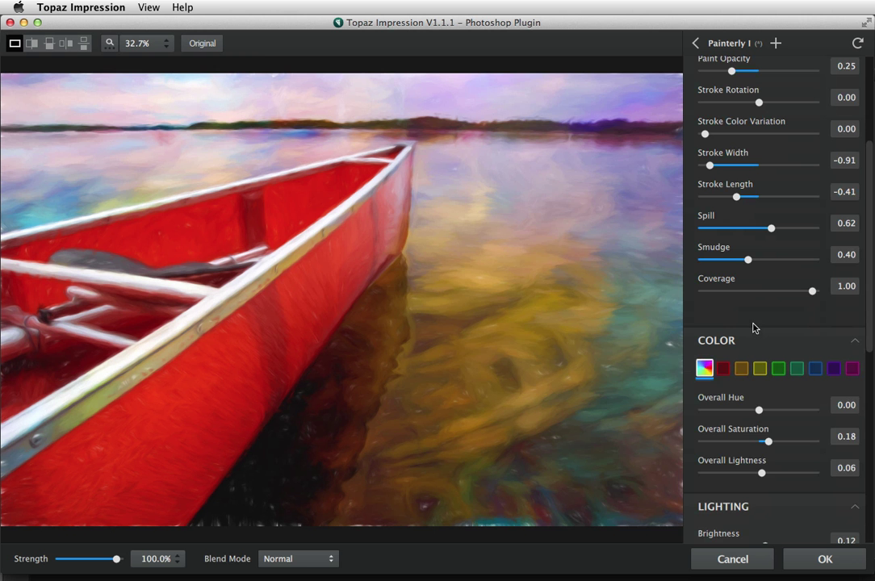
pyautogui.moveTo(811, 292); pyautogui.dragTo(715, 293)
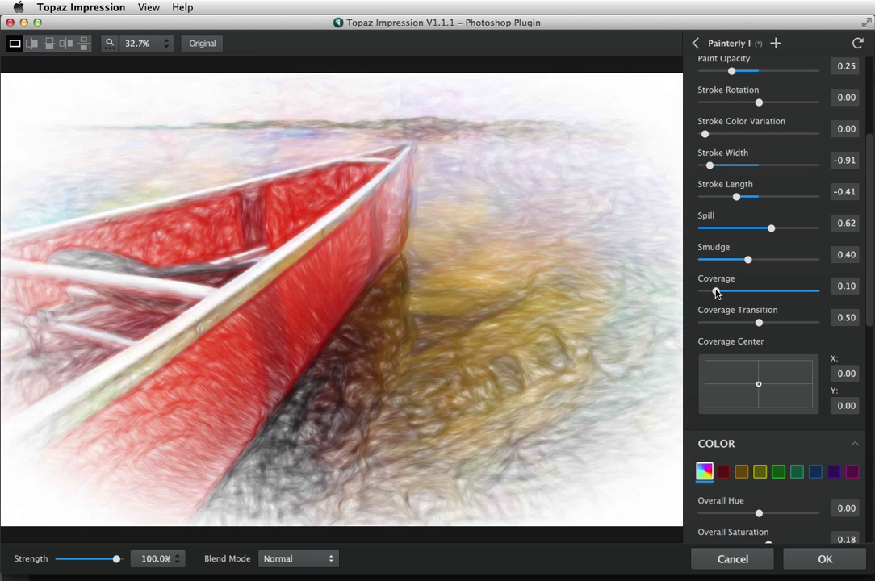
pyautogui.moveTo(717, 293)
pyautogui.mouseDown()
pyautogui.moveTo(734, 293)
pyautogui.moveTo(712, 293)
pyautogui.mouseUp()
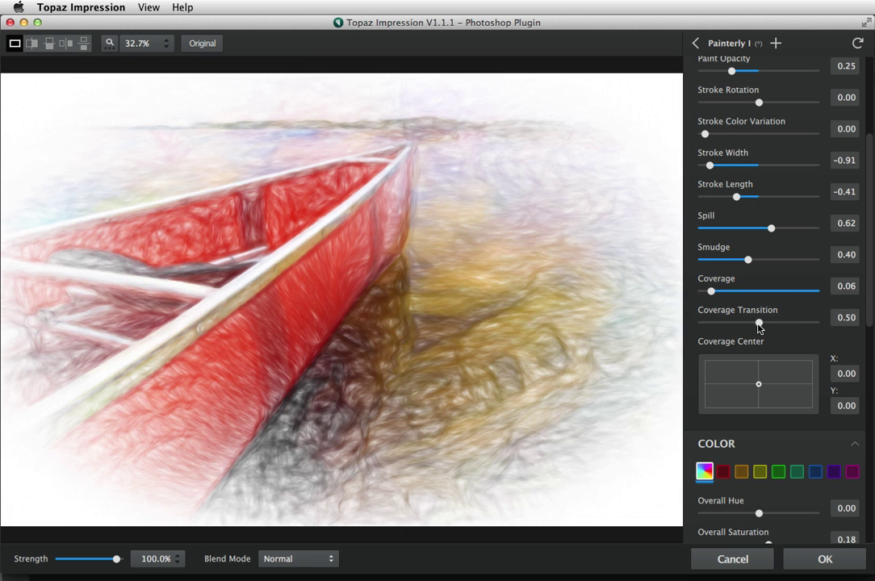
pyautogui.moveTo(759, 325)
pyautogui.mouseDown()
pyautogui.moveTo(791, 326)
pyautogui.moveTo(727, 323)
pyautogui.moveTo(761, 325)
pyautogui.mouseUp()
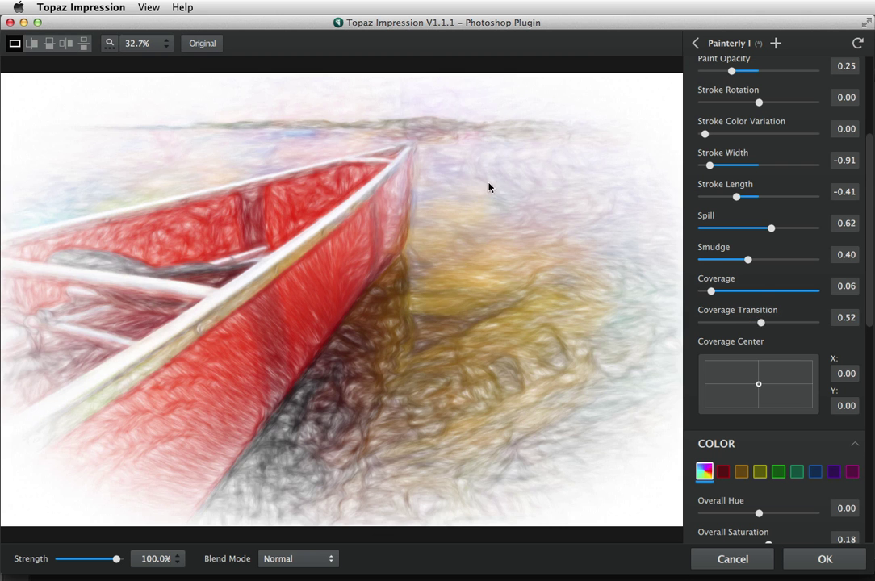
pyautogui.moveTo(711, 290)
pyautogui.mouseDown()
pyautogui.moveTo(769, 291)
pyautogui.moveTo(725, 291)
pyautogui.mouseUp()
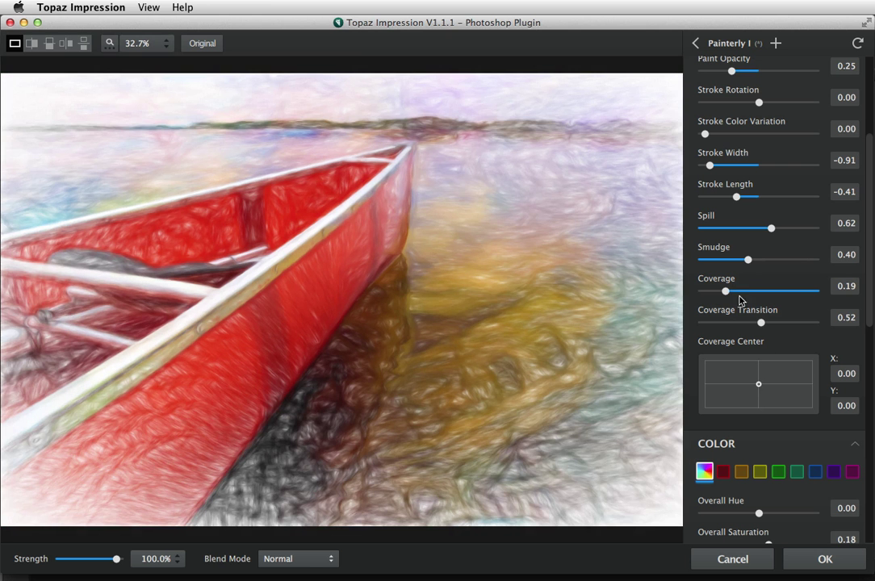
pyautogui.moveTo(760, 323); pyautogui.dragTo(746, 323)
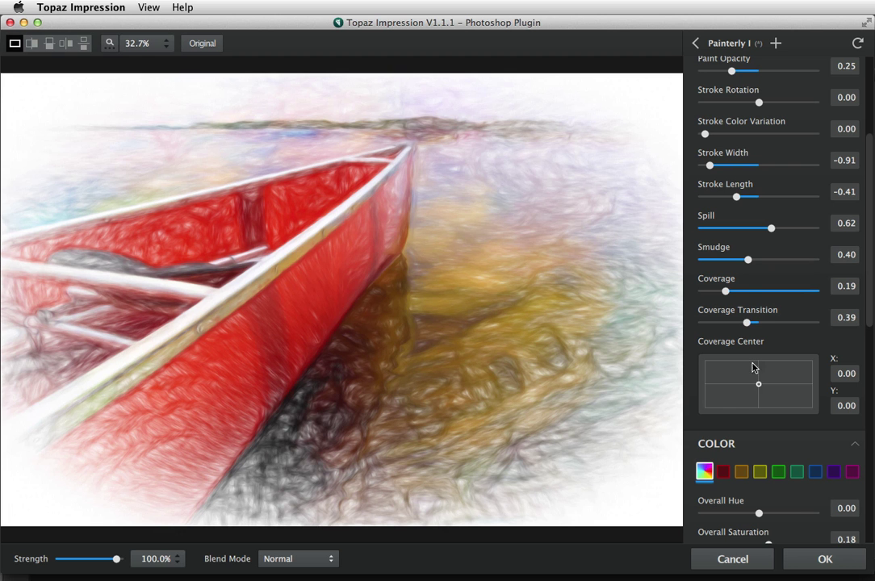
# Try the Coverage Center at X -0.67, Y -0.51 with Coverage at 0.43, and reset the Painterly I preset.
pyautogui.moveTo(758, 387); pyautogui.dragTo(710, 401)
pyautogui.click(716, 401)
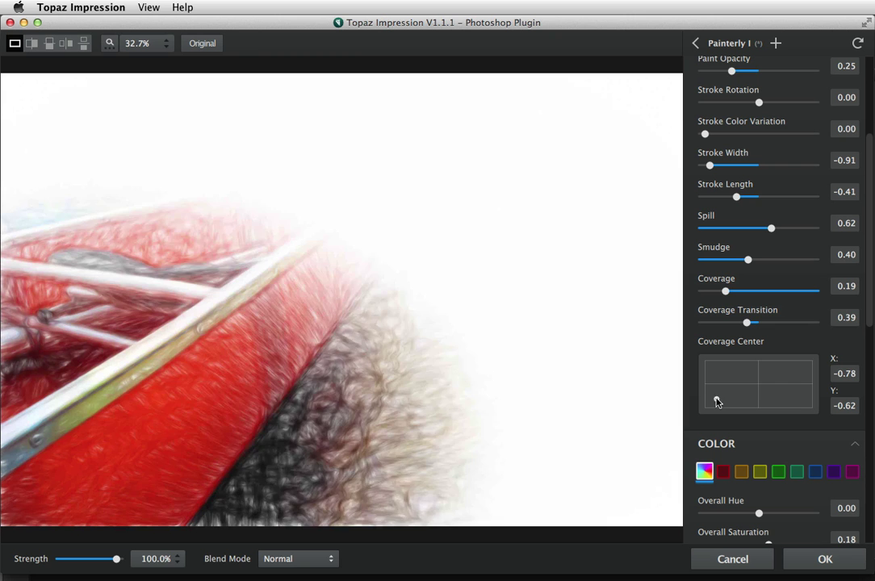
pyautogui.moveTo(716, 401); pyautogui.dragTo(722, 397)
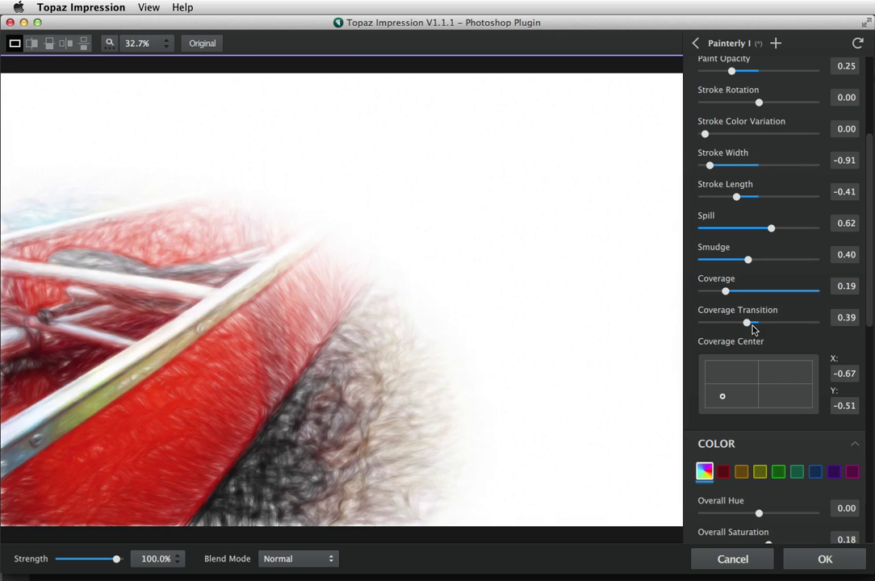
pyautogui.moveTo(725, 290); pyautogui.dragTo(753, 294)
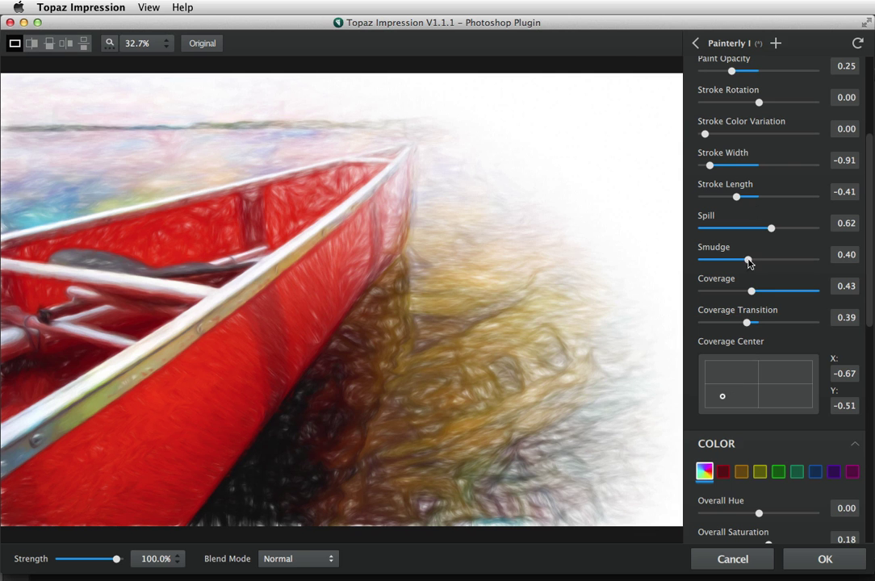
pyautogui.click(760, 43)
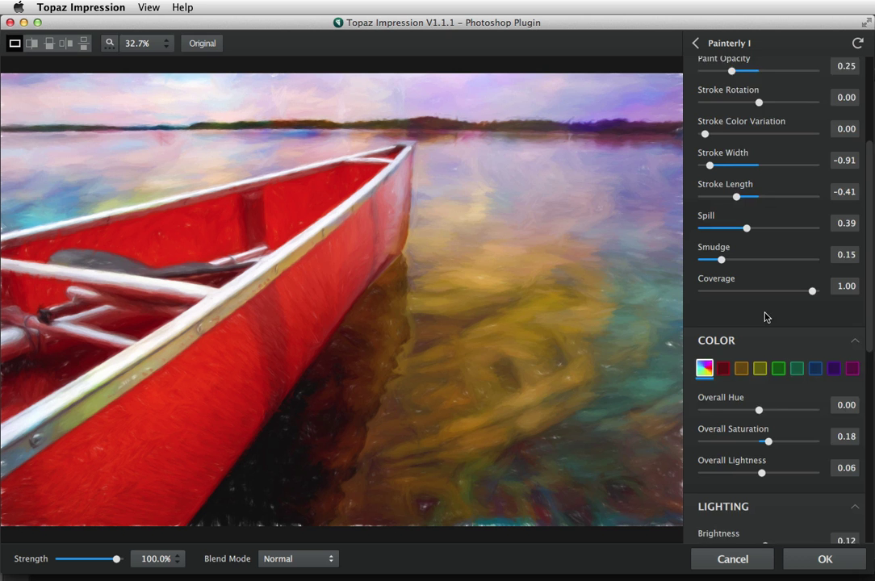
# Try Red Hue at 0.39 and 0.19, Red Saturation at 0.63 and Red Lightness at -0.29, and reset the Painterly I preset.
pyautogui.scroll(-4, 765, 318)
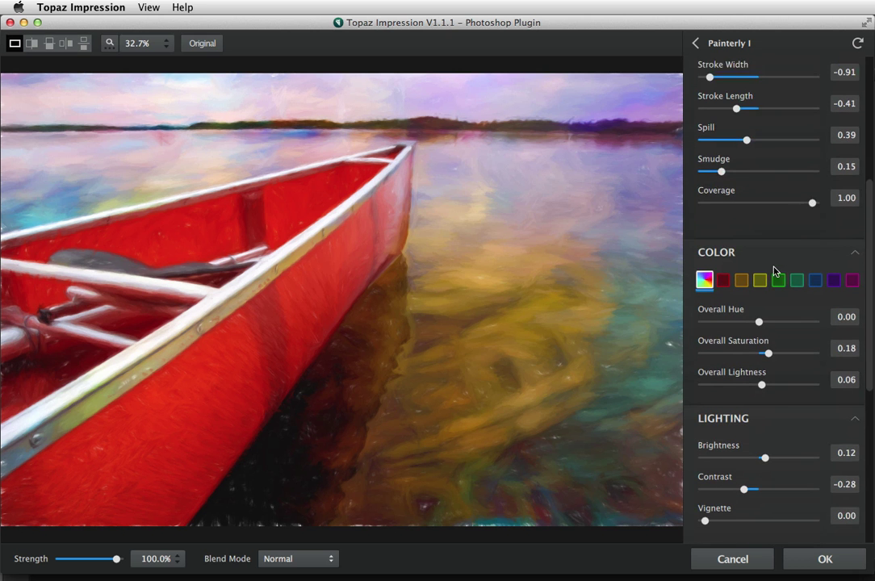
pyautogui.scroll(-3, 774, 271)
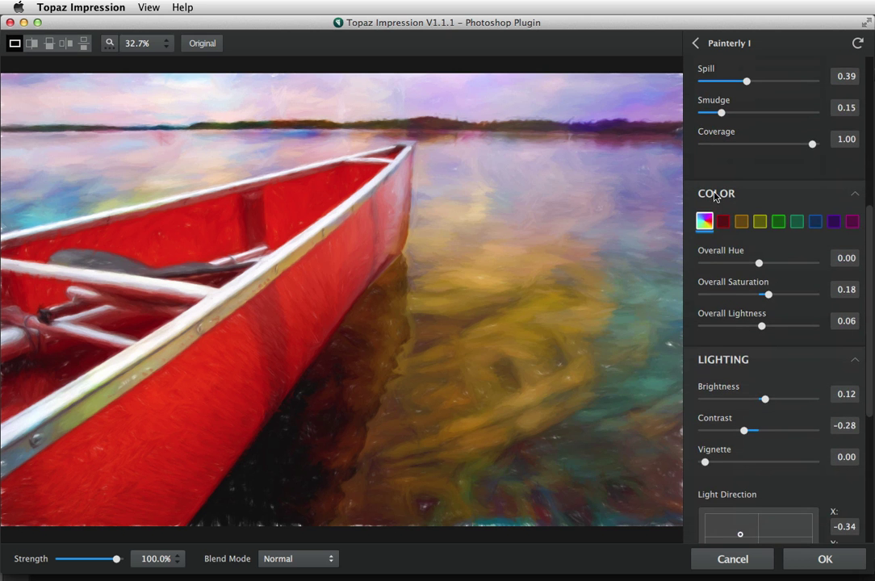
pyautogui.scroll(-1, 714, 196)
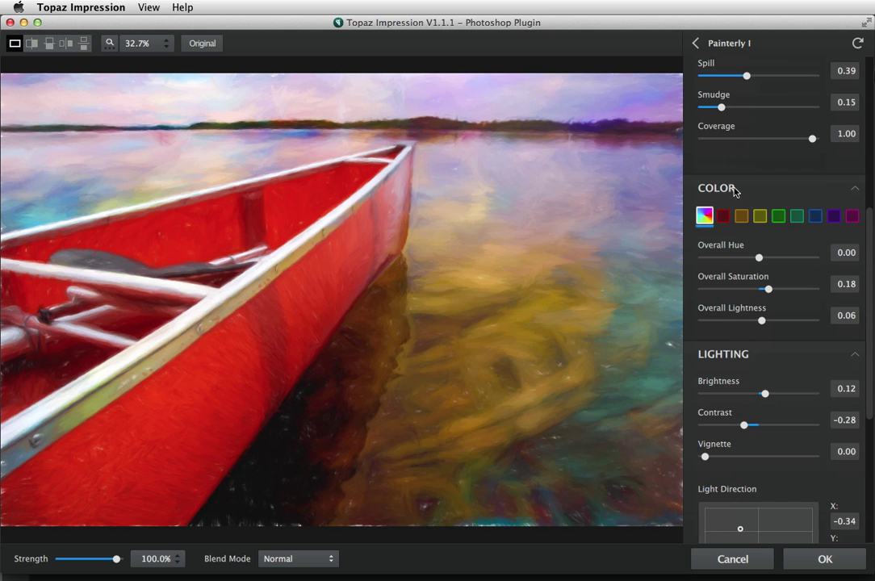
pyautogui.scroll(-2, 736, 191)
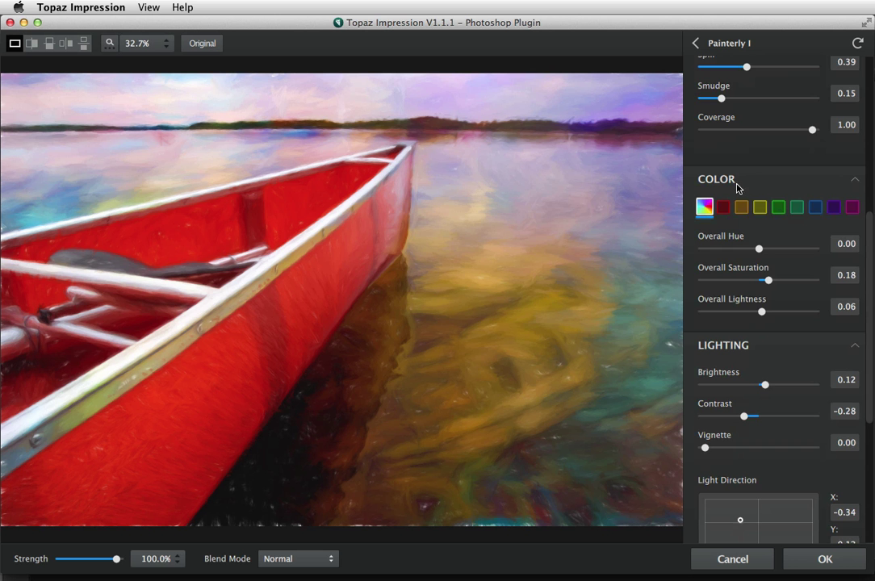
pyautogui.moveTo(720, 208)
pyautogui.click(723, 211)
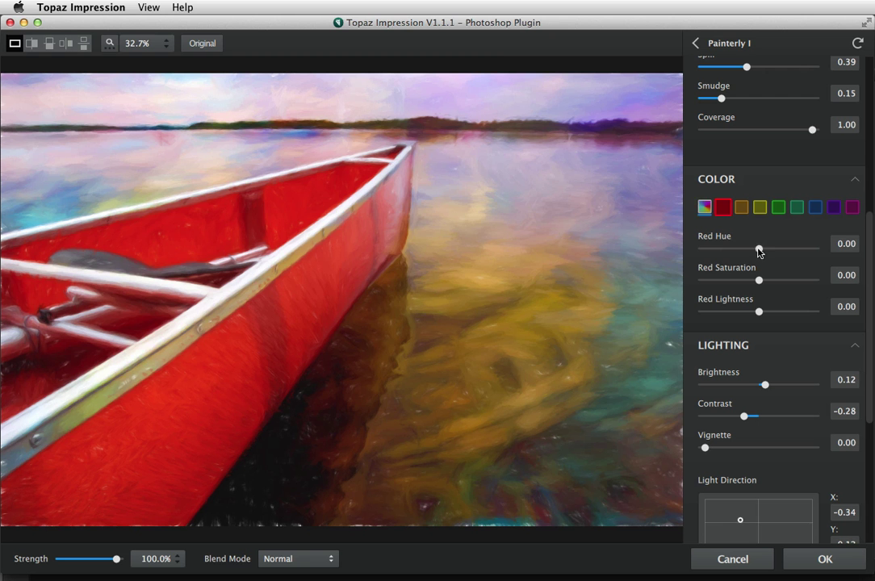
pyautogui.moveTo(759, 249); pyautogui.dragTo(779, 250)
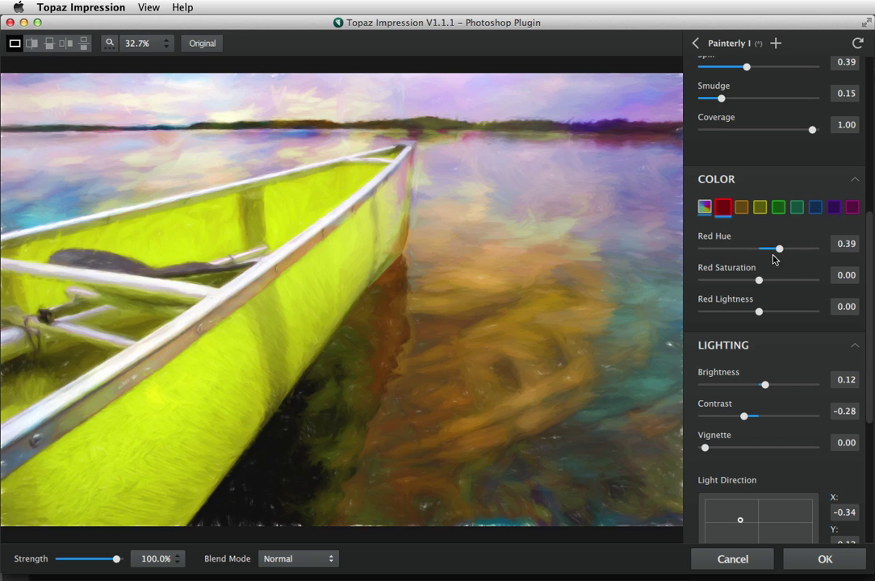
pyautogui.moveTo(777, 251); pyautogui.dragTo(792, 281)
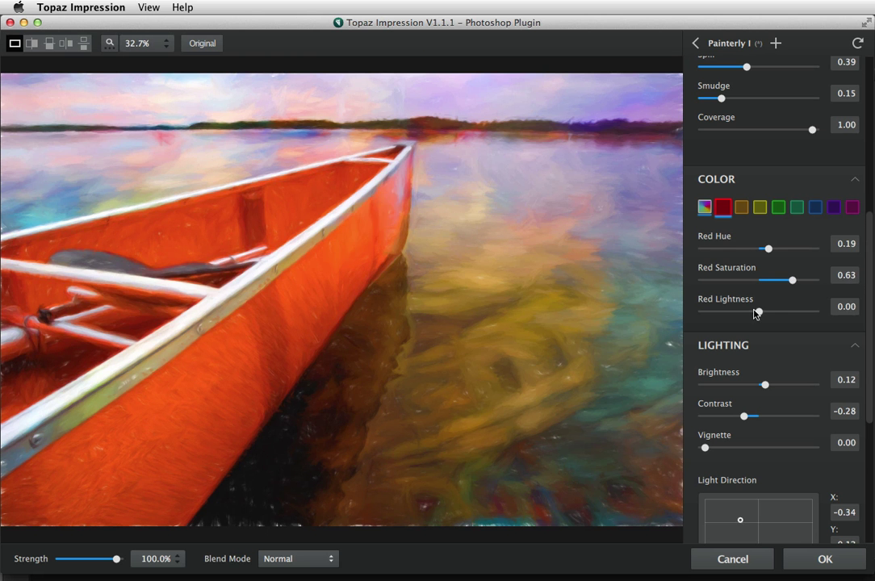
pyautogui.moveTo(756, 314)
pyautogui.mouseDown()
pyautogui.moveTo(774, 314)
pyautogui.moveTo(744, 314)
pyautogui.mouseUp()
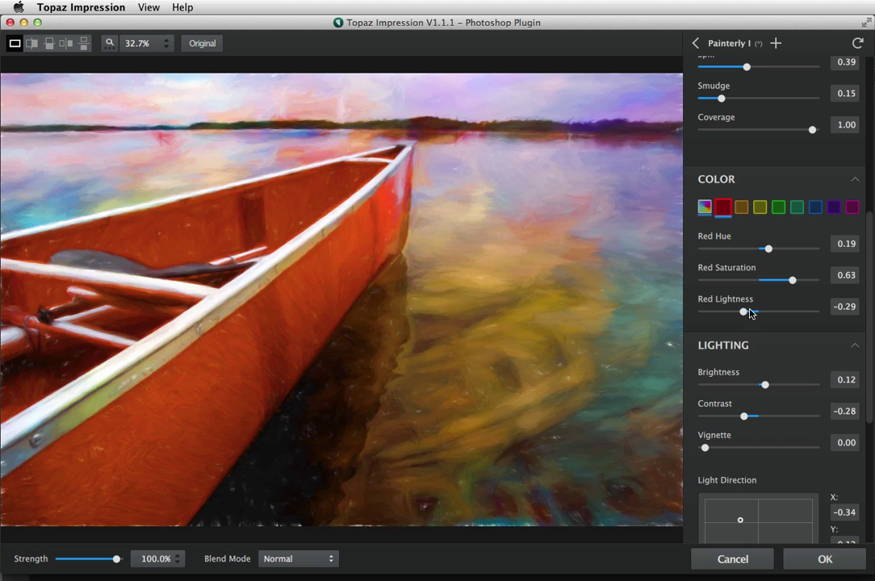
pyautogui.moveTo(724, 208)
pyautogui.click(759, 46)
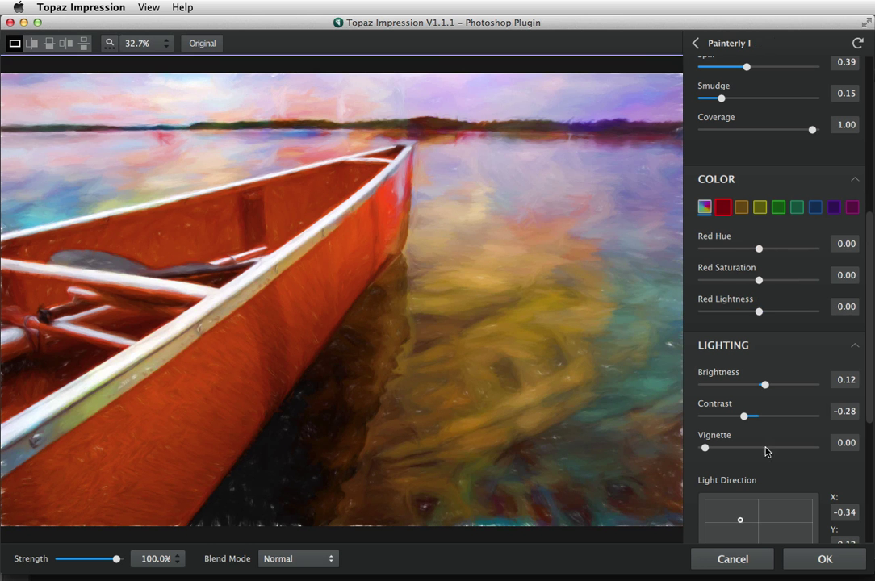
# Try Brightness at 0.45 and -0.35 and Contrast at -0.54, resetting the Painterly I preset after each setting.
pyautogui.scroll(-3, 765, 380)
pyautogui.scroll(-5, 765, 380)
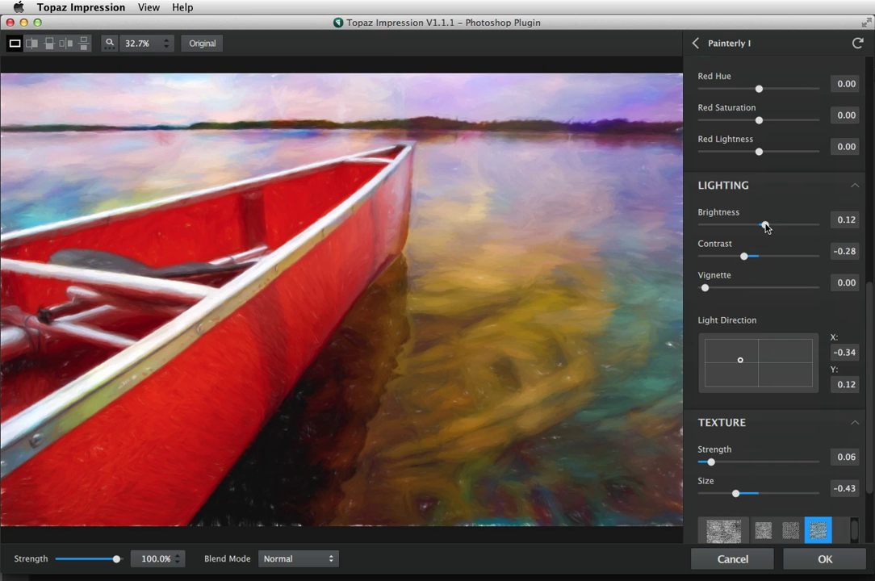
pyautogui.moveTo(765, 225); pyautogui.dragTo(782, 227)
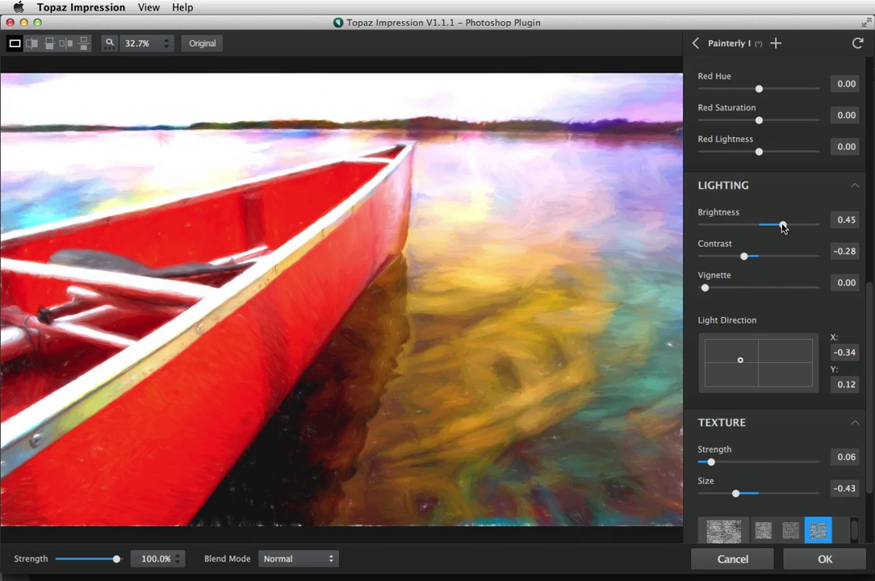
pyautogui.moveTo(783, 226); pyautogui.dragTo(740, 228)
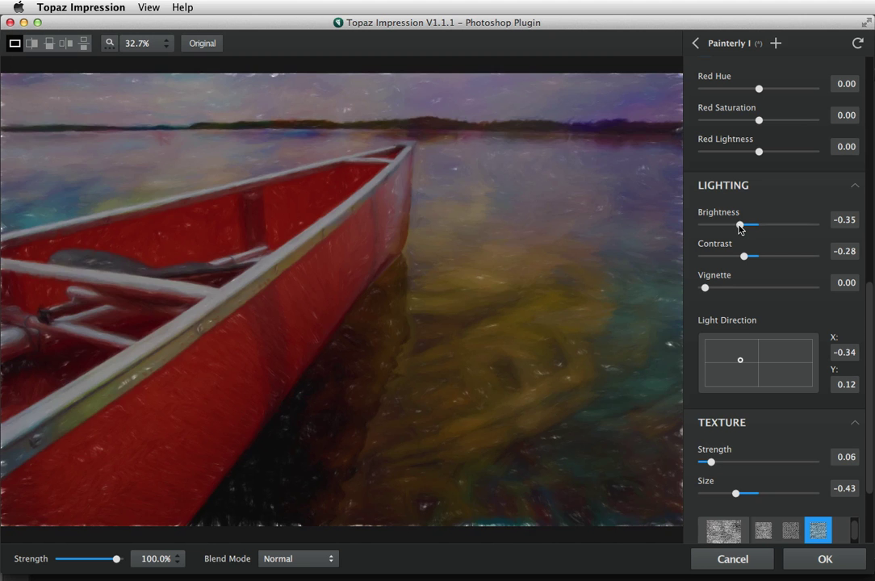
pyautogui.click(758, 45)
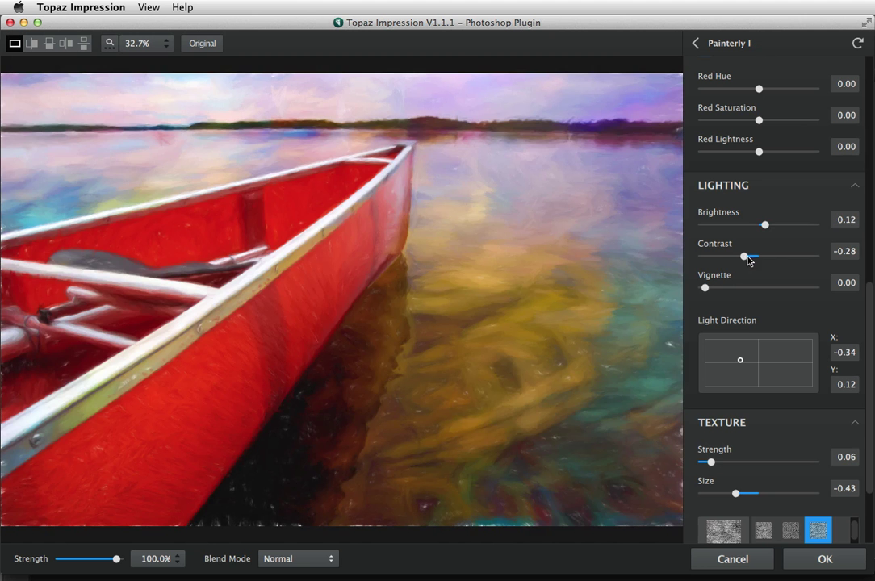
pyautogui.moveTo(749, 260); pyautogui.dragTo(730, 255)
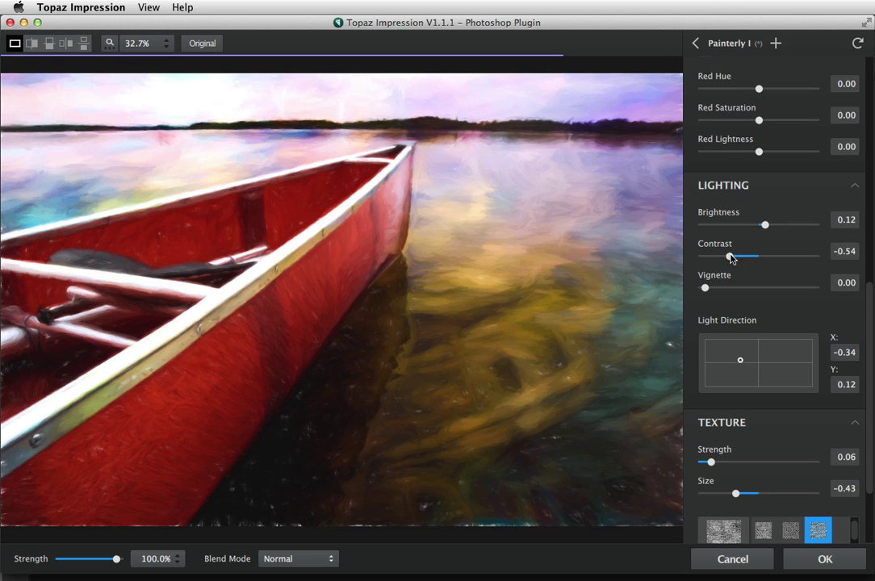
pyautogui.click(758, 45)
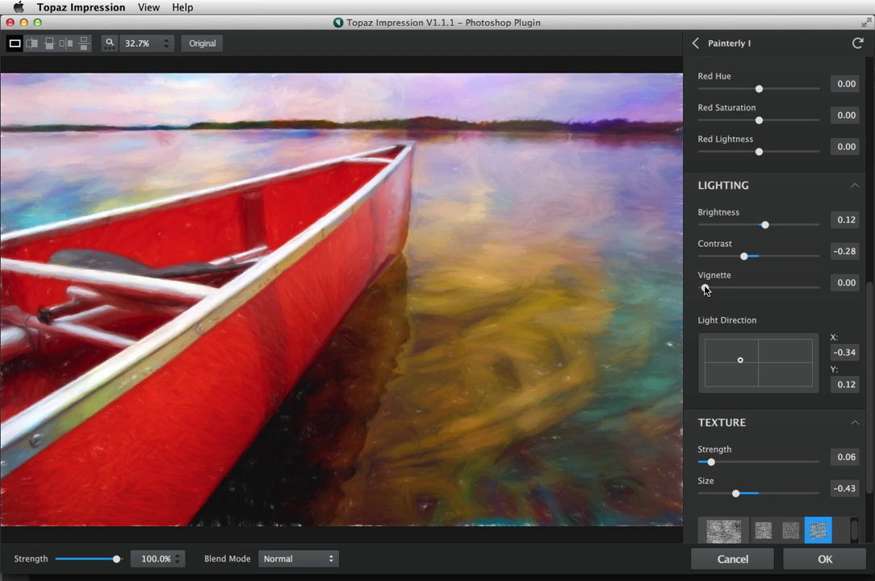
# Try Vignette at 0.30 with Transition 0.21 and its center at X -0.41, Y 0.56, and reset the Painterly I preset.
pyautogui.moveTo(704, 287); pyautogui.dragTo(733, 290)
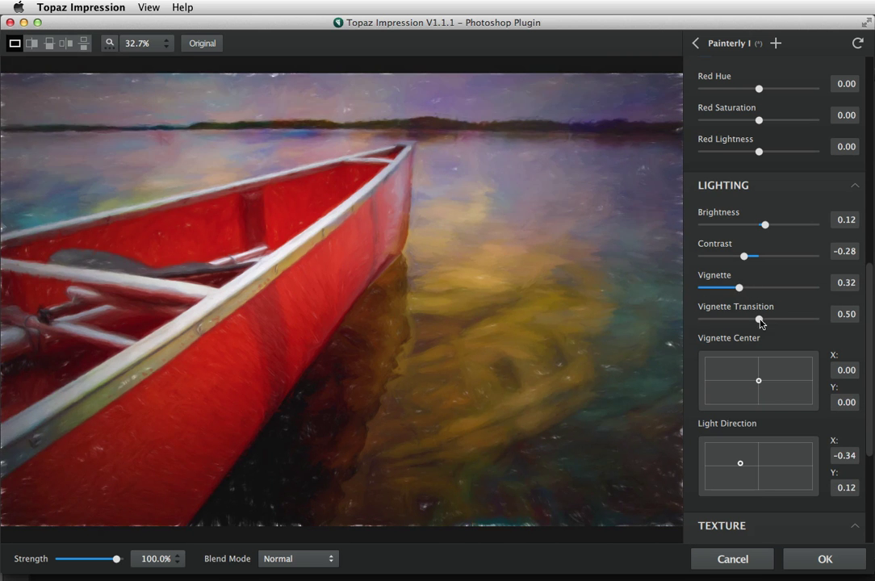
pyautogui.moveTo(777, 321); pyautogui.dragTo(728, 321)
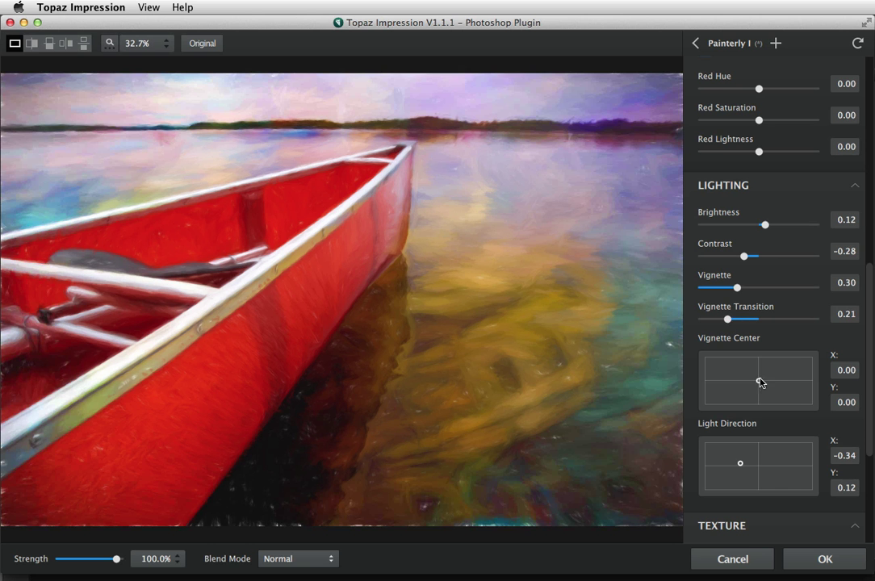
pyautogui.moveTo(760, 381); pyautogui.dragTo(735, 370)
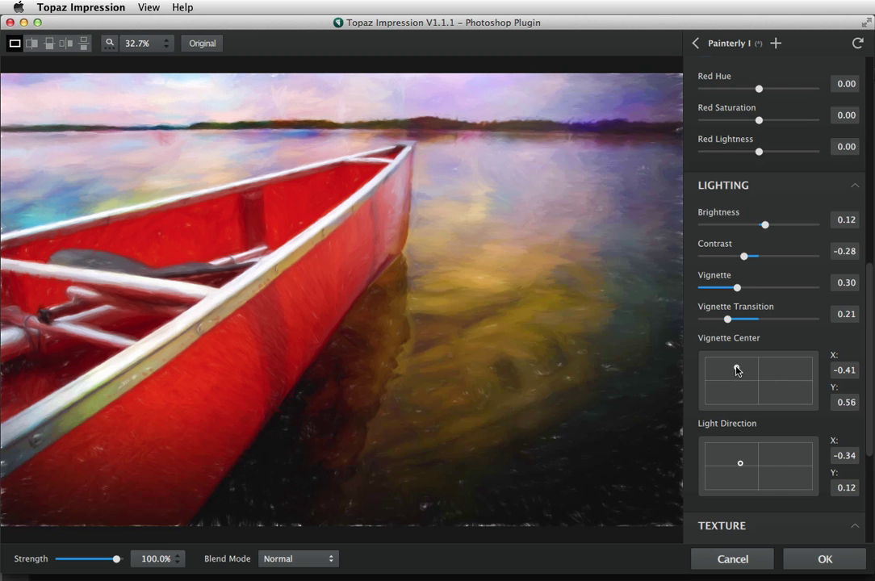
pyautogui.scroll(-4, 772, 377)
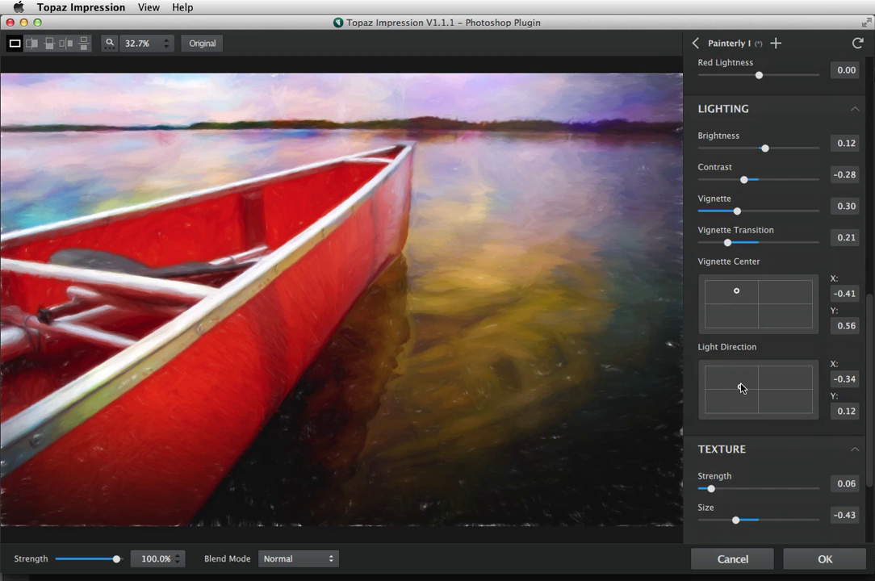
pyautogui.click(759, 44)
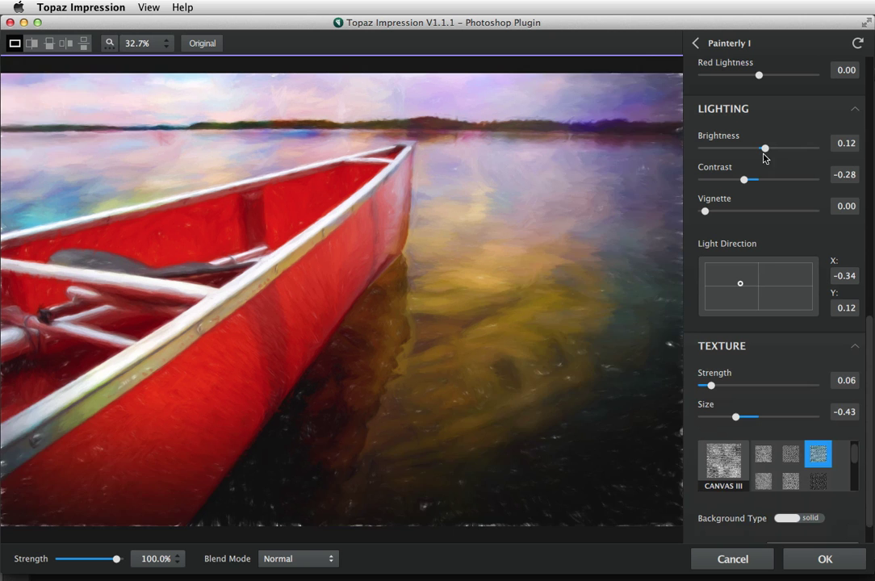
# Try a Light Direction further toward the upper-left corner of its grid, and reset the Painterly I preset.
pyautogui.scroll(-1, 760, 271)
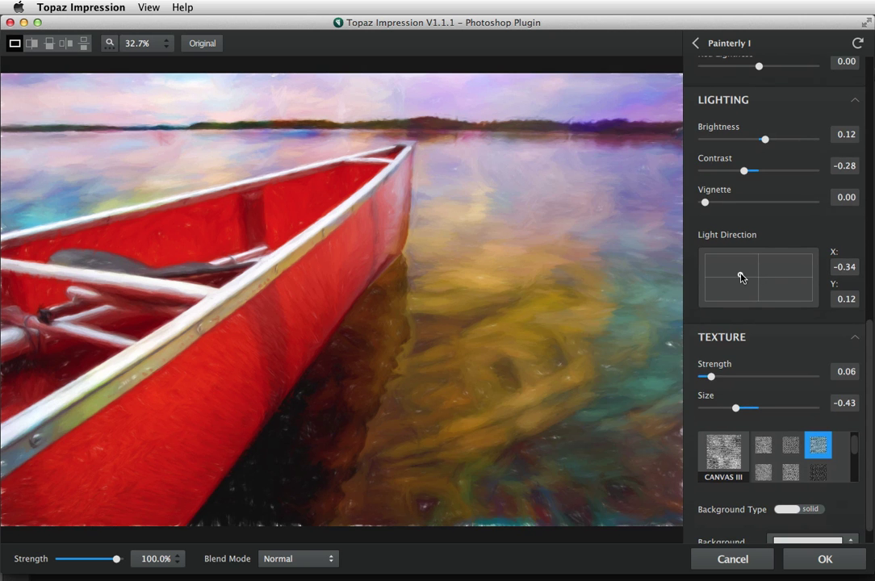
pyautogui.moveTo(740, 277); pyautogui.dragTo(711, 265)
pyautogui.click(758, 42)
# Check the Canvas III texture at 100% zoom around the canoe's bow, setting its Strength to 1.00 and Size to -0.22.
pyautogui.scroll(-1, 771, 363)
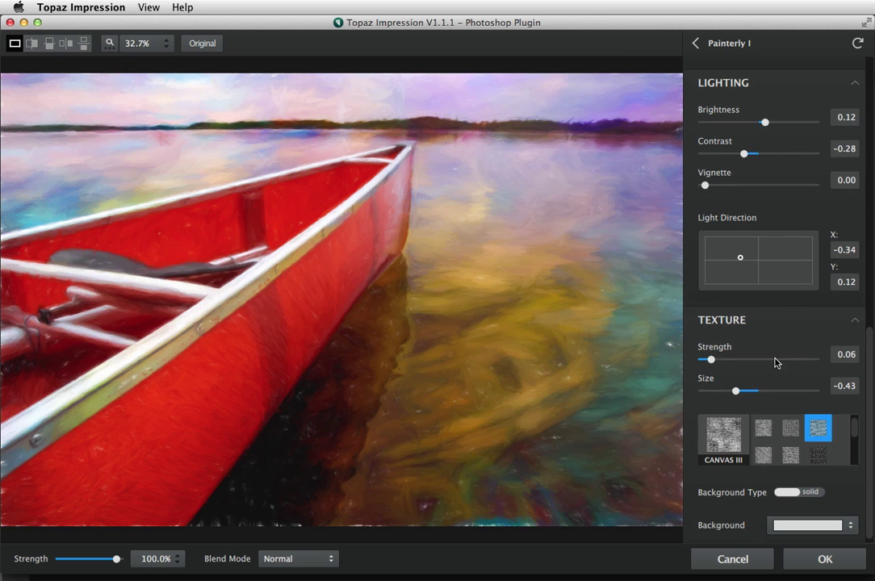
pyautogui.scroll(-1, 775, 362)
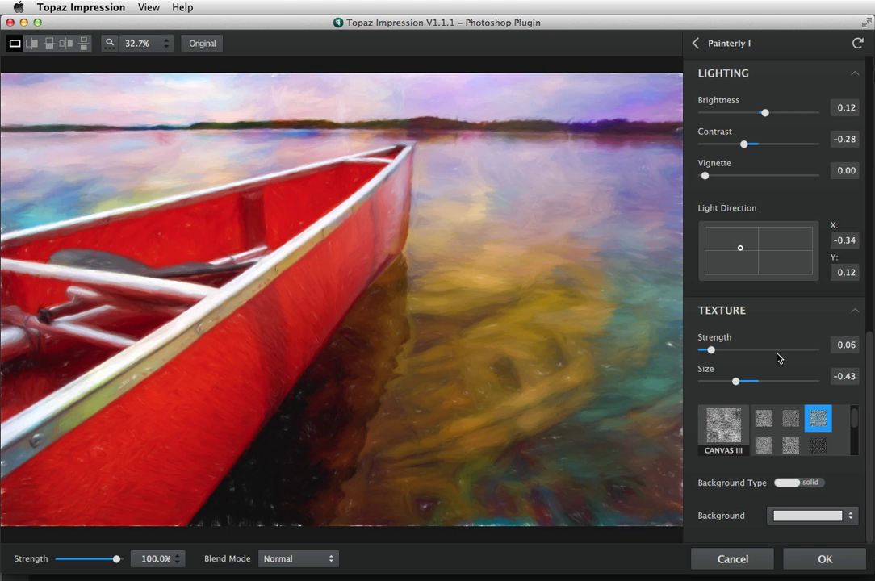
pyautogui.click(109, 43)
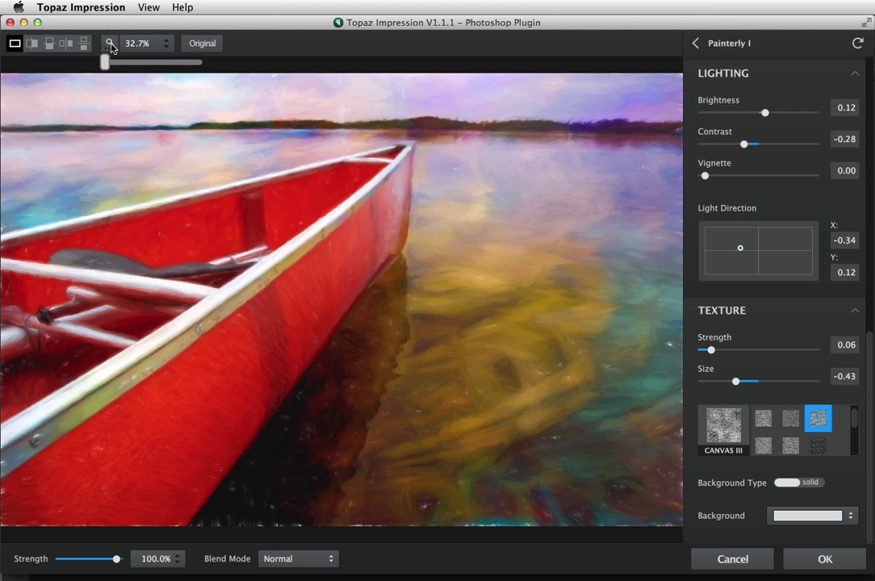
pyautogui.moveTo(107, 62); pyautogui.dragTo(197, 63)
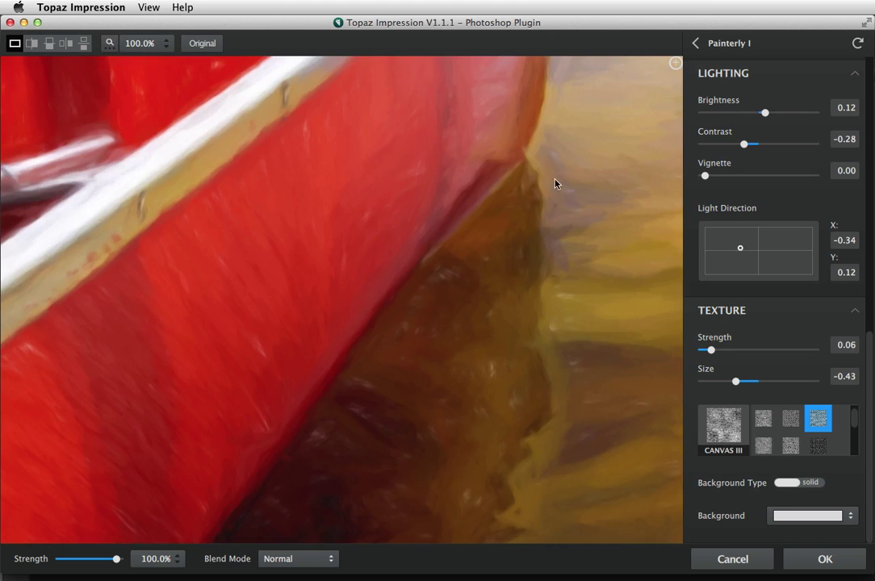
pyautogui.moveTo(557, 181); pyautogui.dragTo(429, 318)
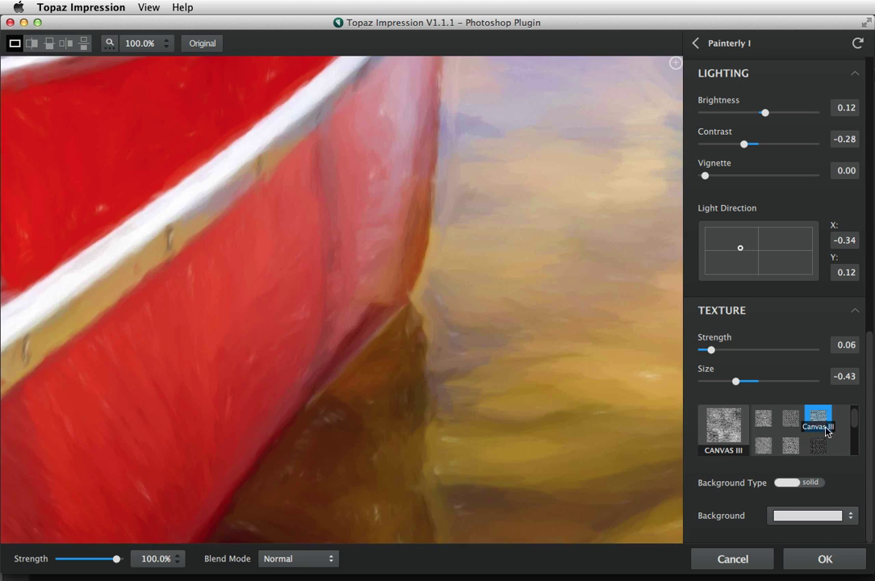
pyautogui.scroll(1, 794, 440)
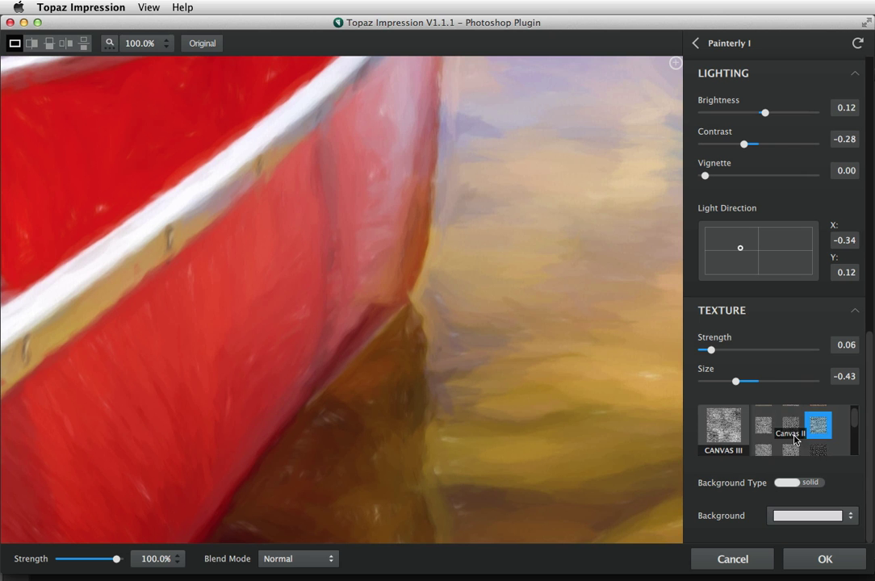
pyautogui.scroll(1, 794, 440)
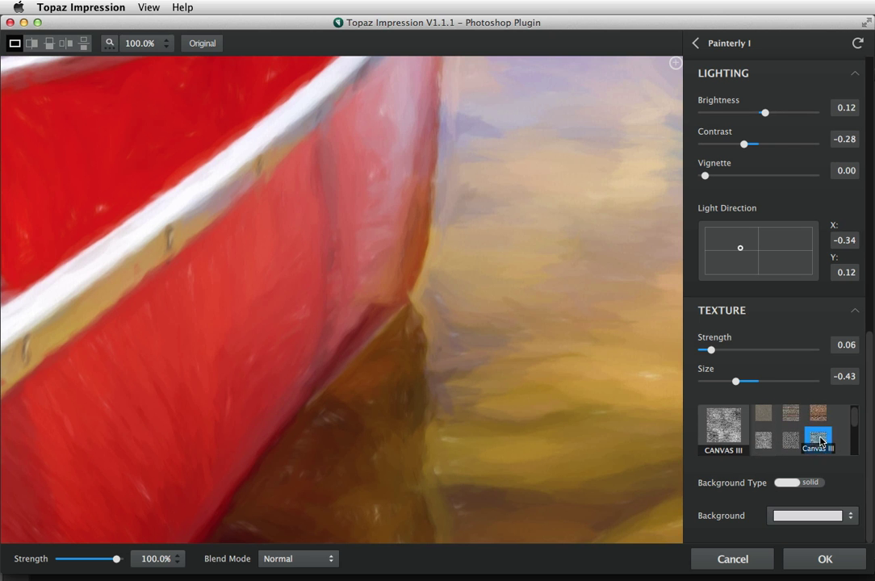
pyautogui.scroll(-1, 820, 436)
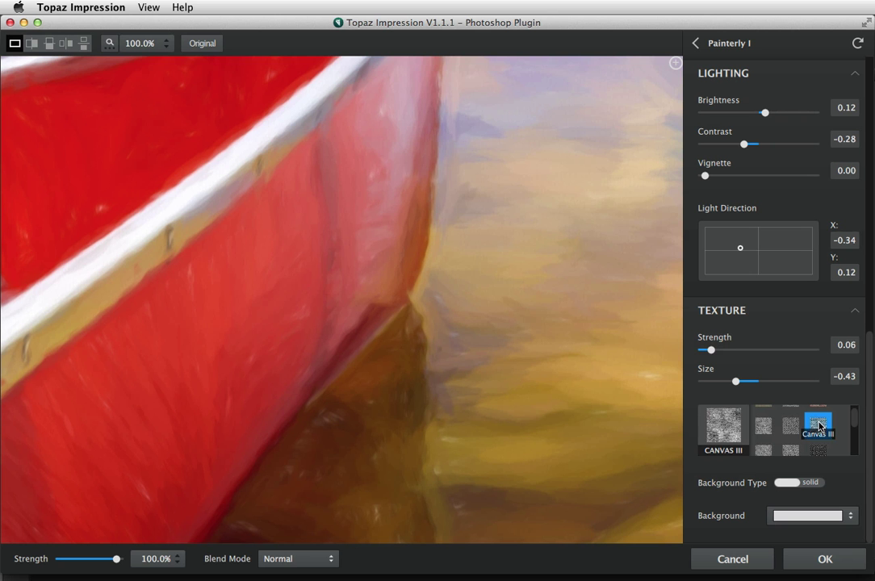
pyautogui.moveTo(713, 351); pyautogui.dragTo(822, 355)
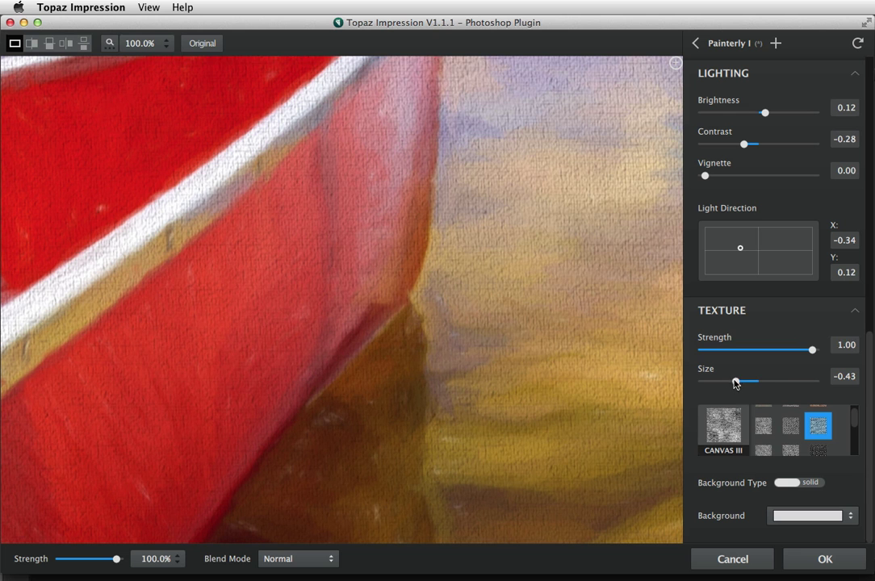
pyautogui.moveTo(735, 384)
pyautogui.mouseDown()
pyautogui.moveTo(791, 383)
pyautogui.moveTo(734, 381)
pyautogui.moveTo(745, 382)
pyautogui.mouseUp()
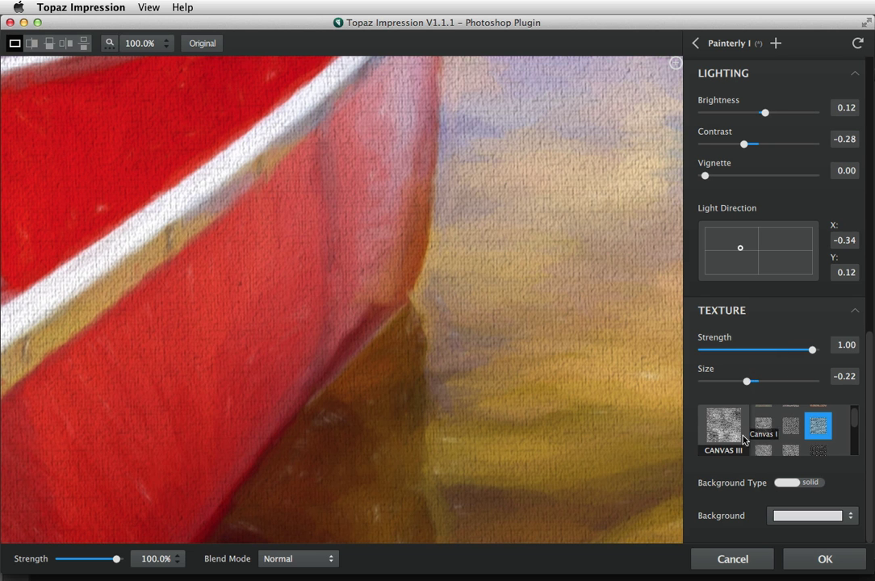
pyautogui.click(105, 43)
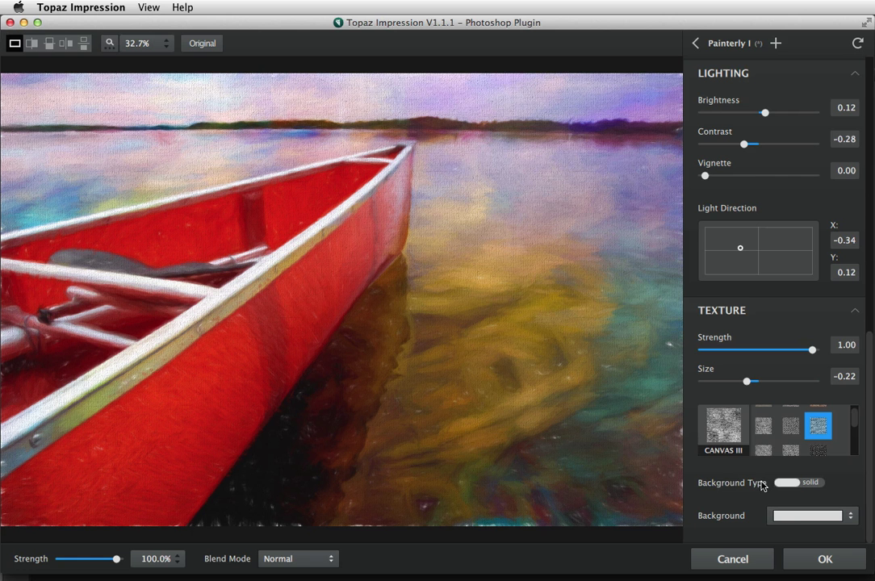
# Compare the original and solid Background Types, look at the solid background's color choices, and set the type to original.
pyautogui.click(814, 484)
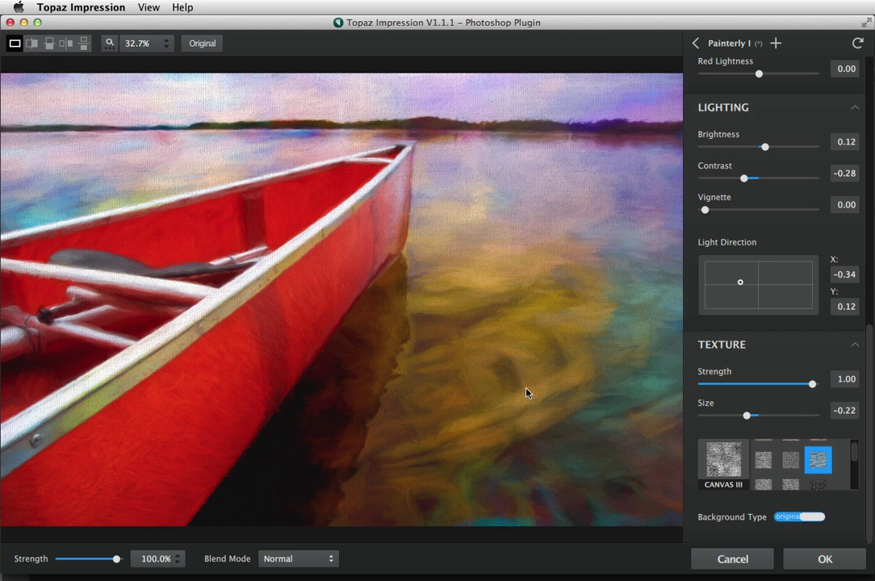
pyautogui.click(787, 517)
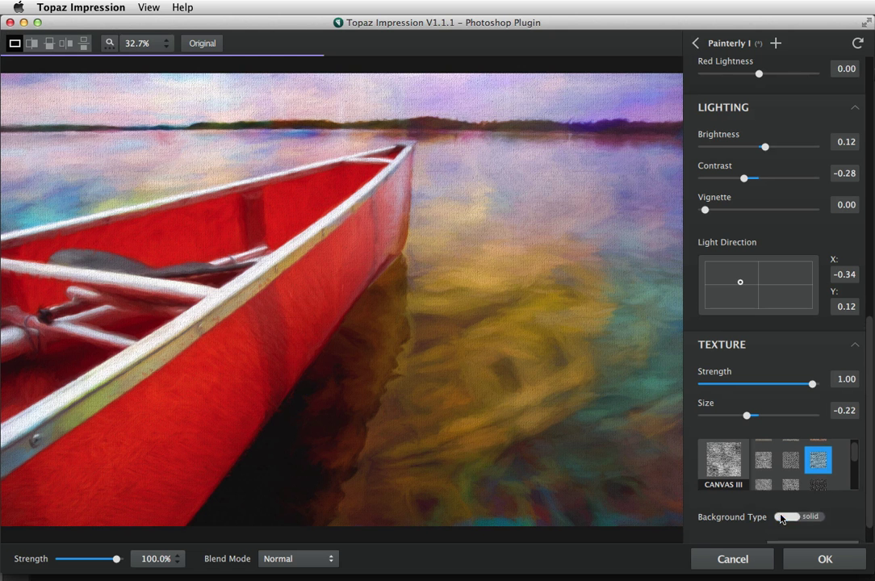
pyautogui.scroll(-1, 805, 518)
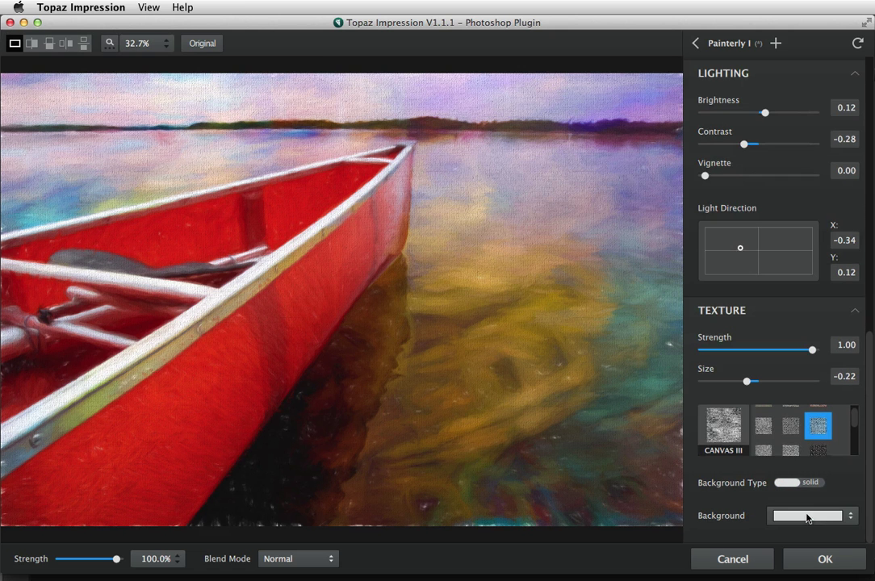
pyautogui.click(852, 518)
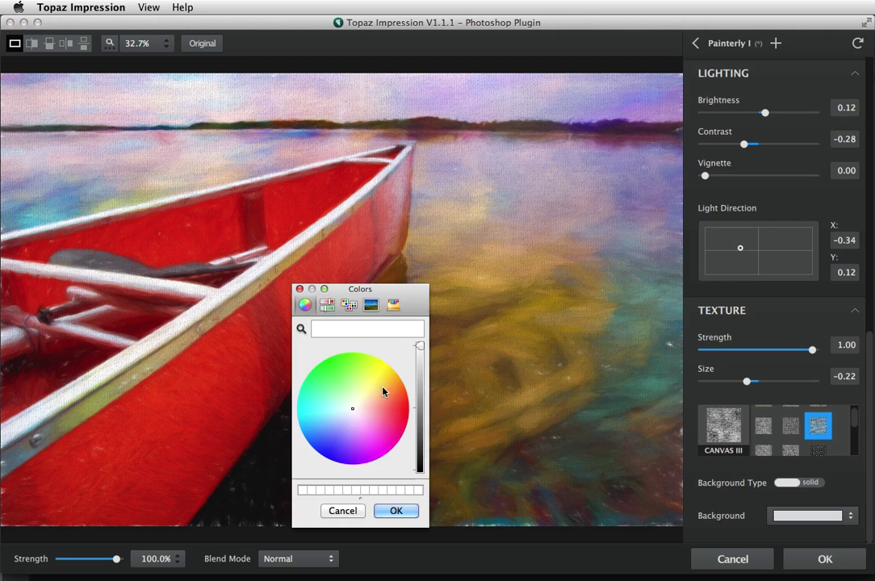
pyautogui.click(343, 510)
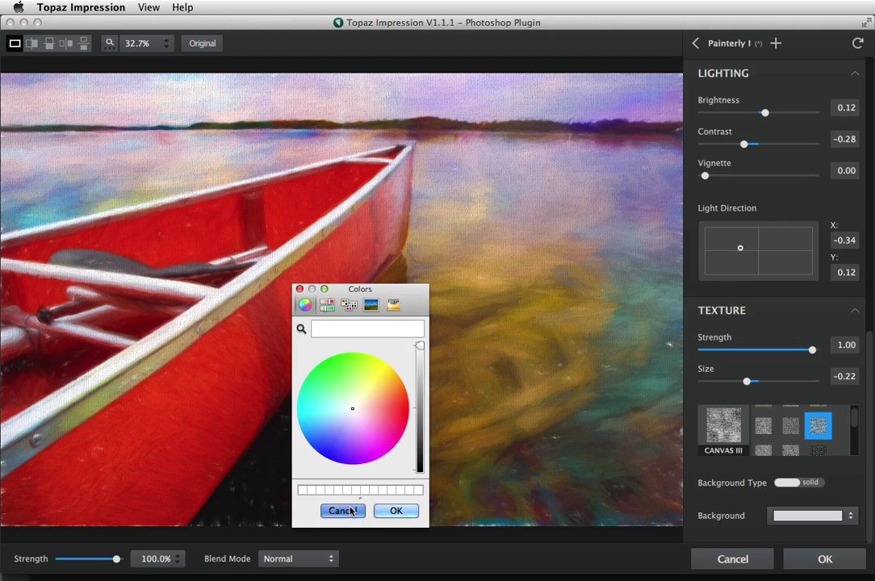
pyautogui.click(814, 484)
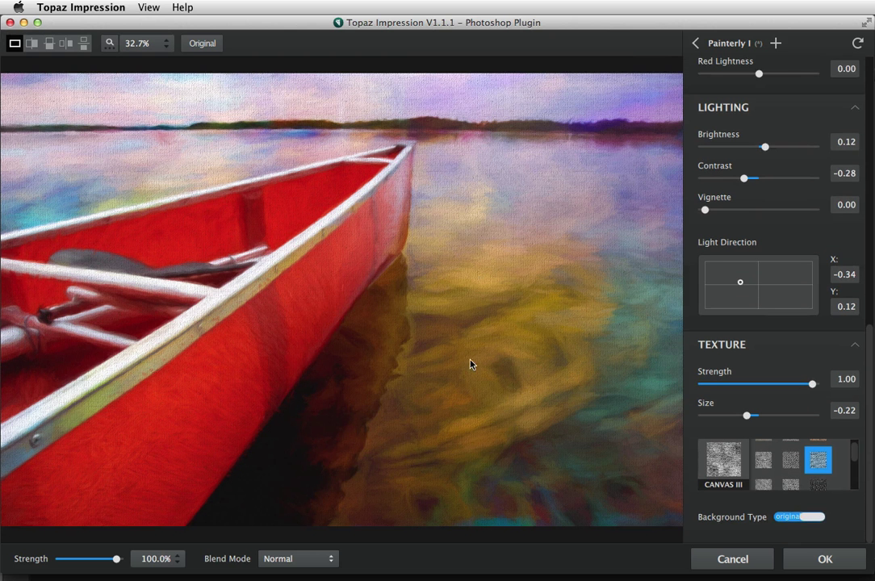
# Start saving the adjusted Painterly I settings as a new effect tagged Impressionistic, and cancel the save.
pyautogui.scroll(10, 776, 336)
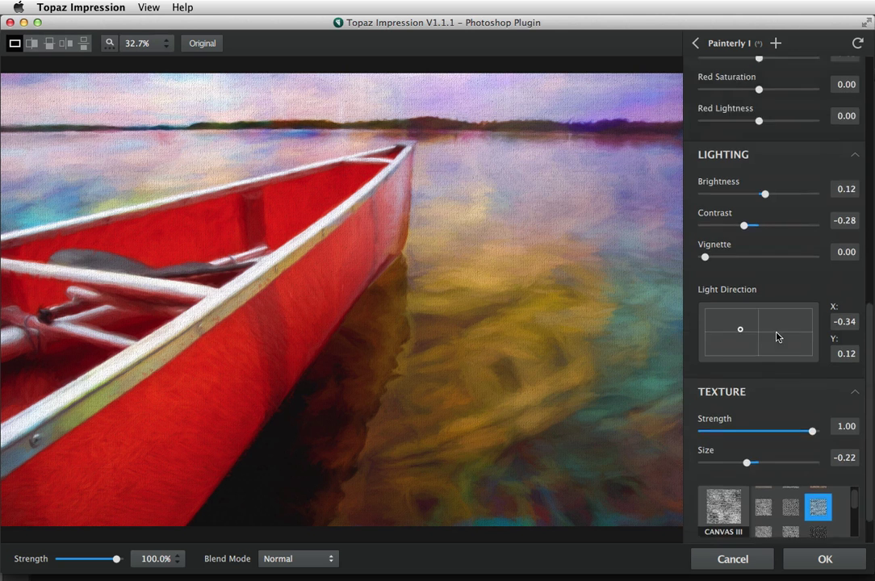
pyautogui.scroll(5, 776, 340)
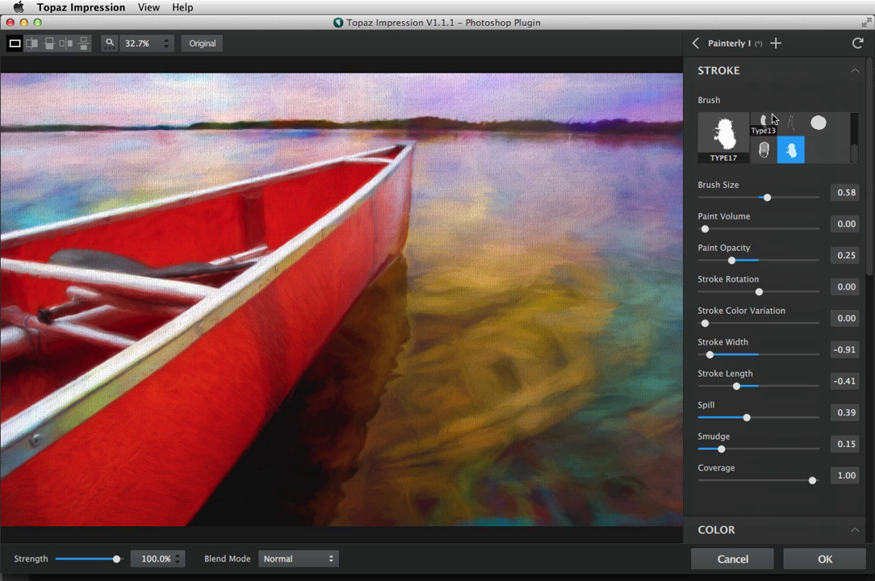
pyautogui.click(776, 44)
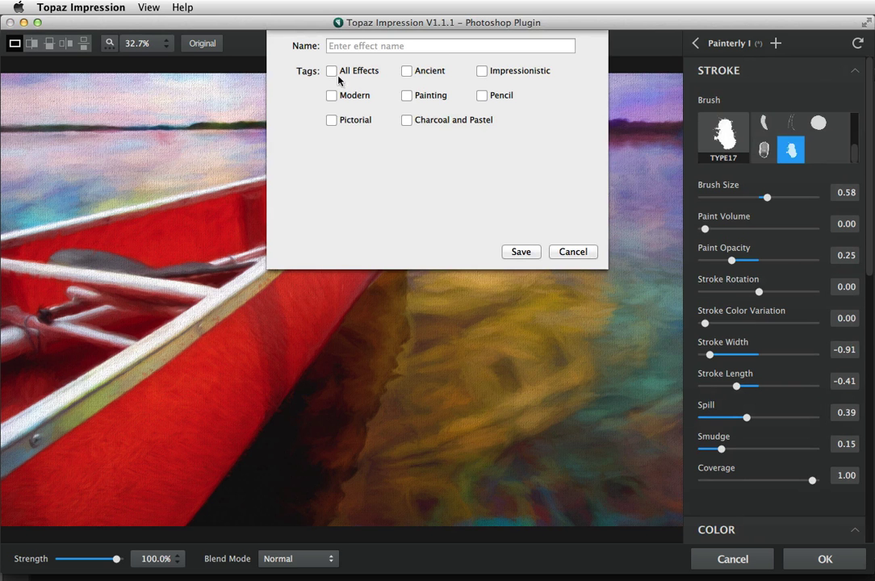
pyautogui.click(482, 71)
pyautogui.click(412, 47)
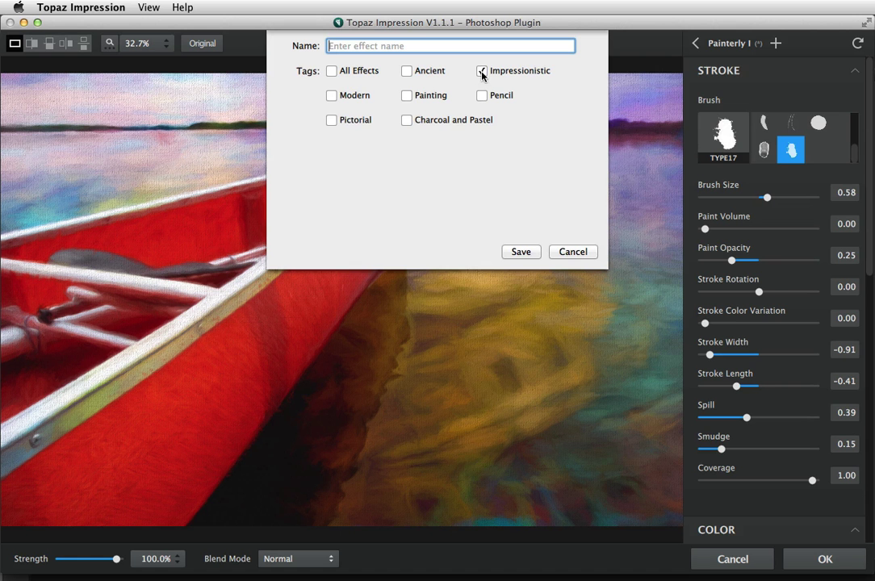
pyautogui.click(573, 252)
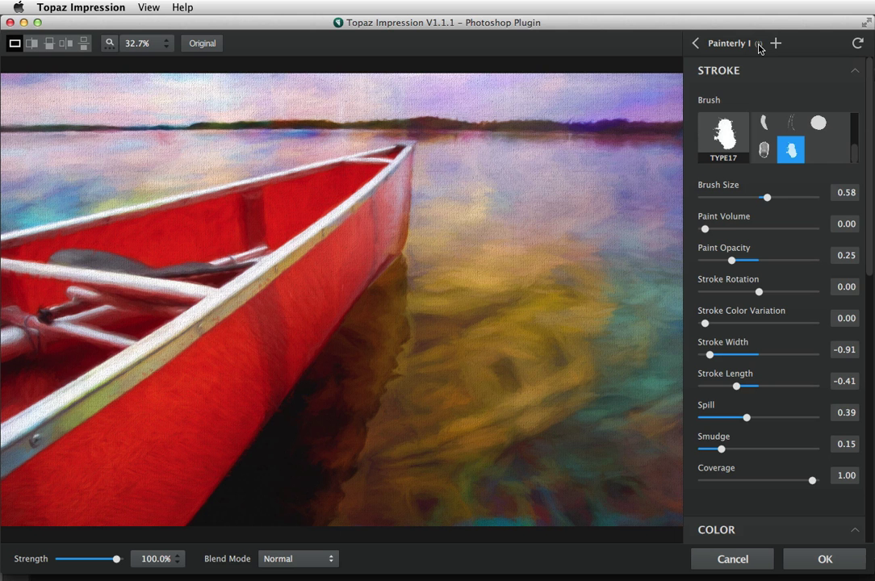
# Return to the effects list and review the available effect categories, keeping Featured.
pyautogui.click(695, 44)
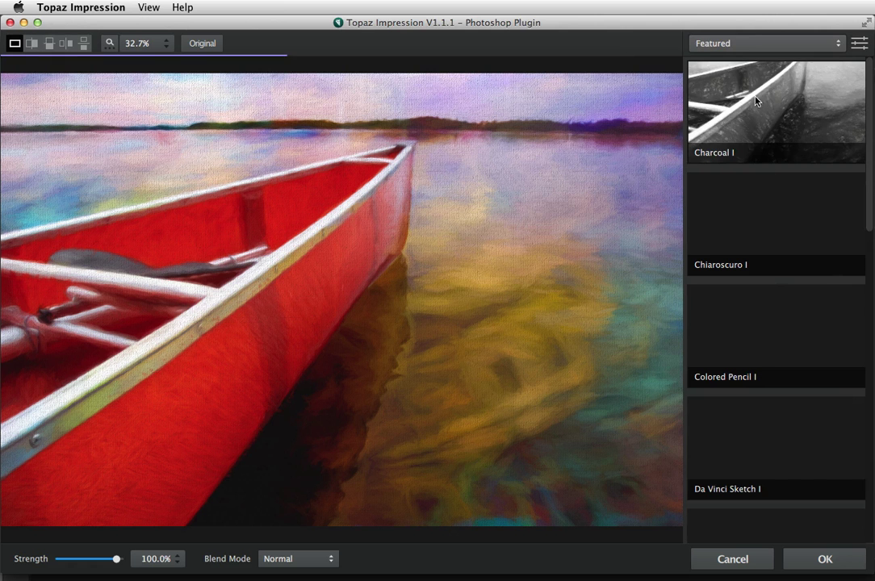
pyautogui.click(743, 46)
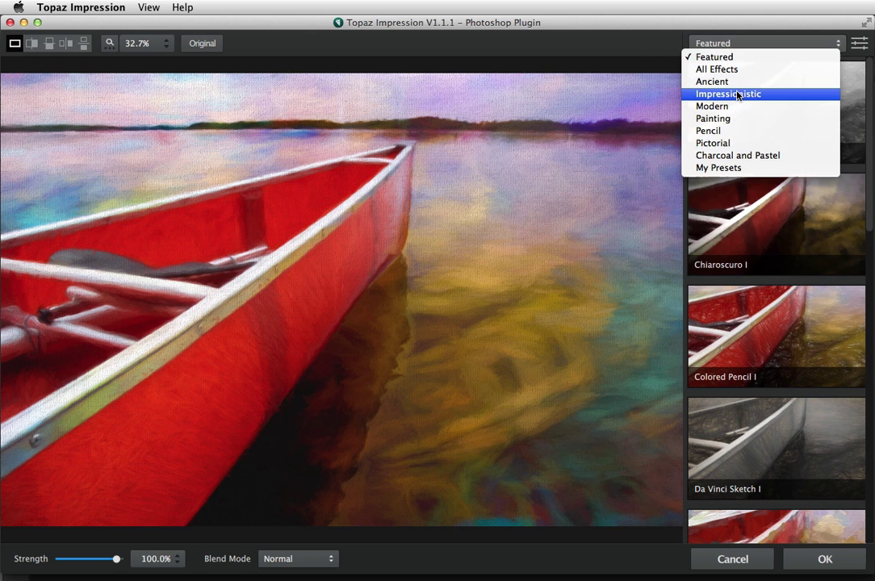
pyautogui.click(739, 46)
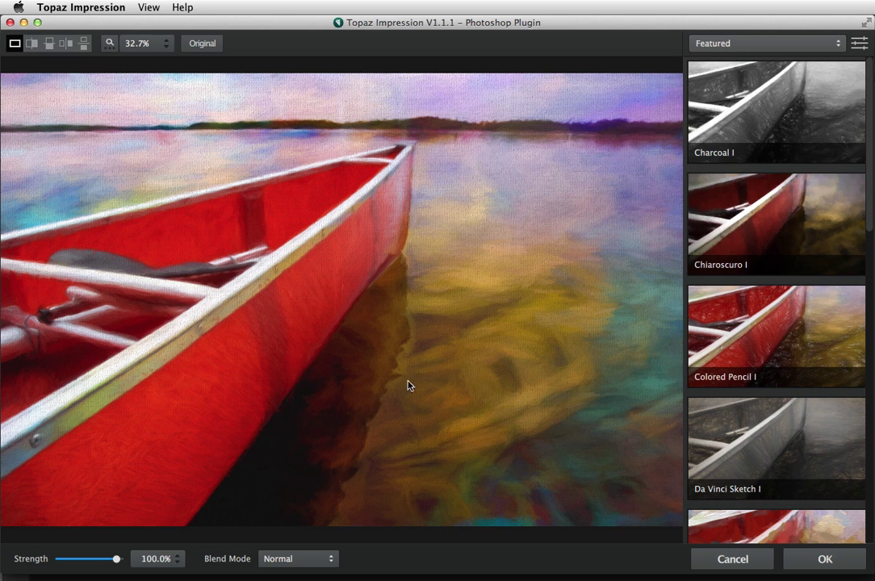
# Look at the blend modes, keeping Normal, and try an overall effect Strength of 49% before restoring it to 100%.
pyautogui.click(303, 560)
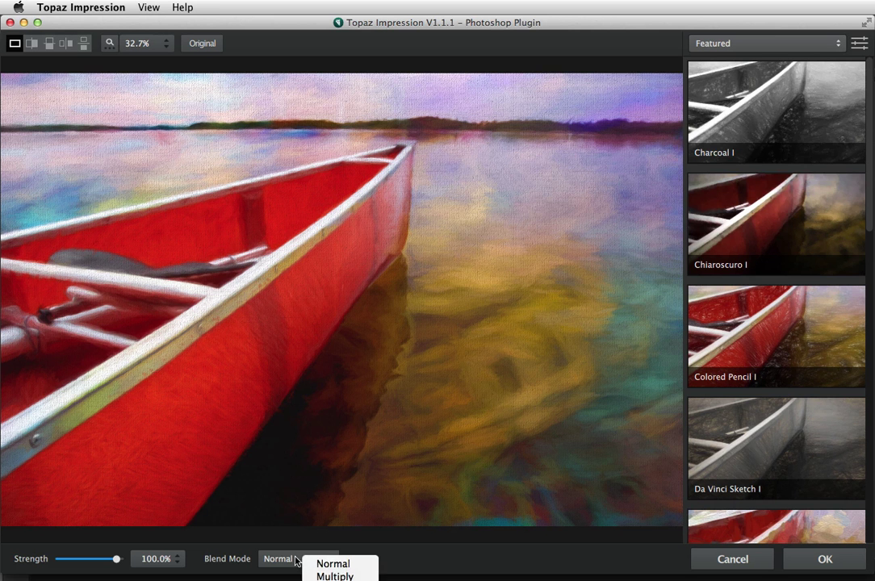
pyautogui.click(296, 560)
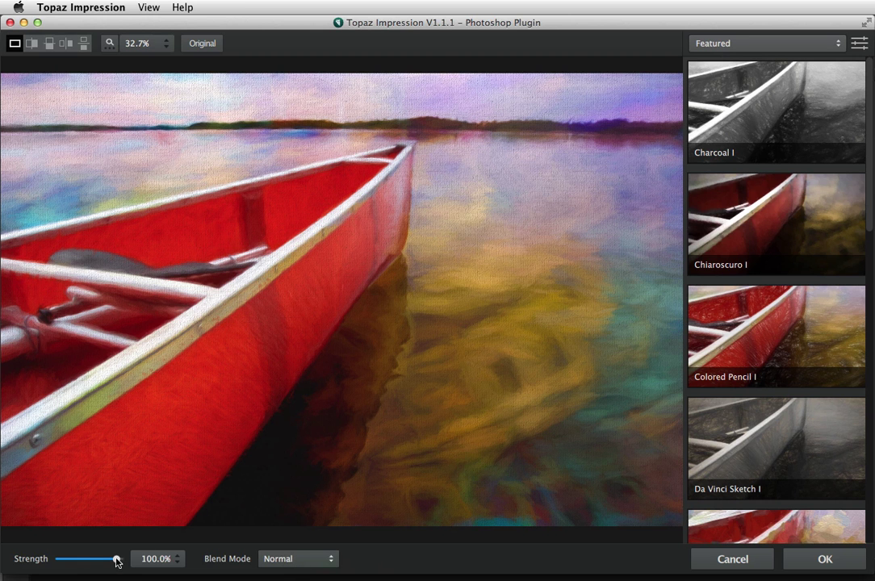
pyautogui.moveTo(117, 562); pyautogui.dragTo(90, 558)
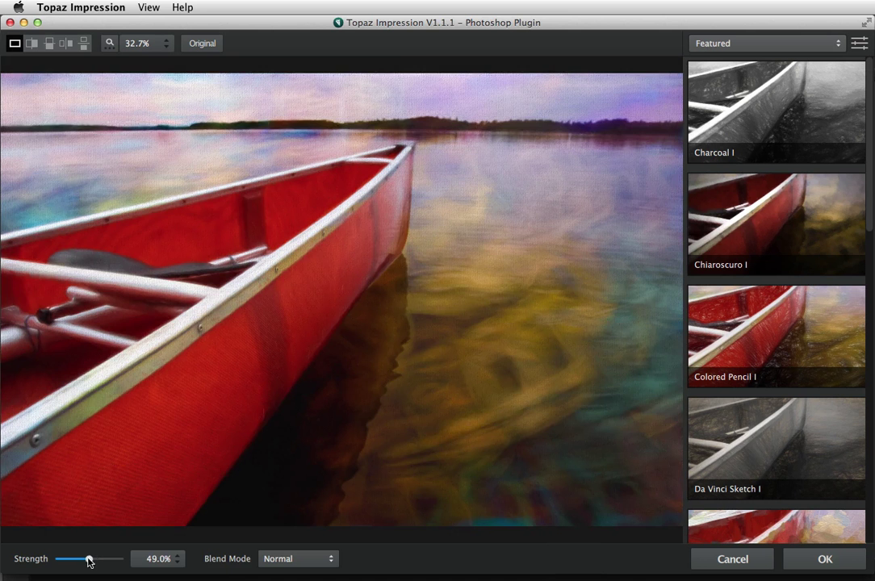
pyautogui.moveTo(90, 559); pyautogui.dragTo(119, 558)
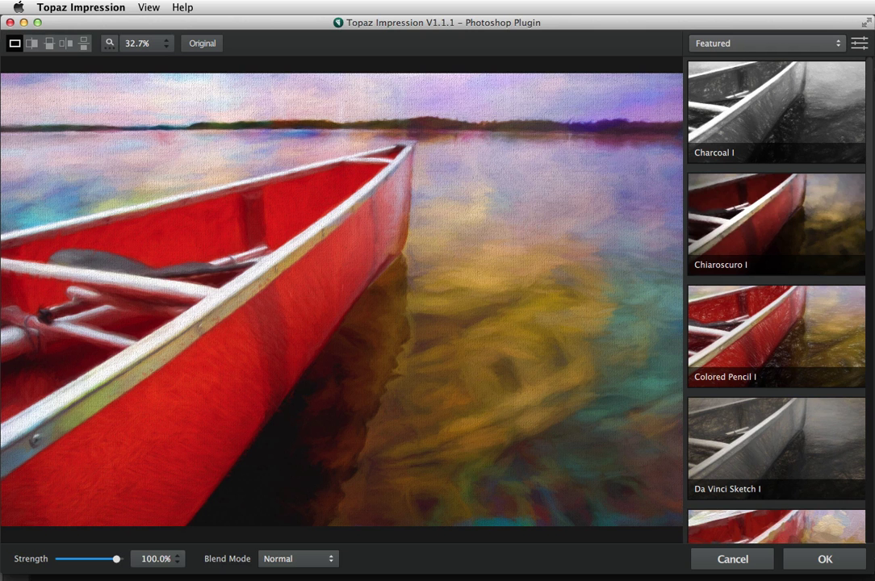
# Apply the Topaz Impression effect to the canoe photo and switch to Photoshop.
pyautogui.click(819, 560)
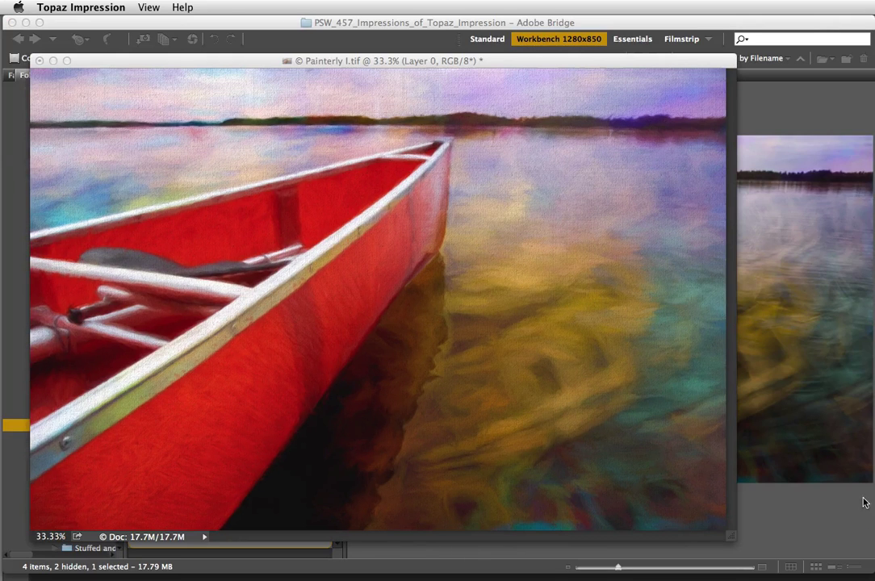
pyautogui.moveTo(4, 147)
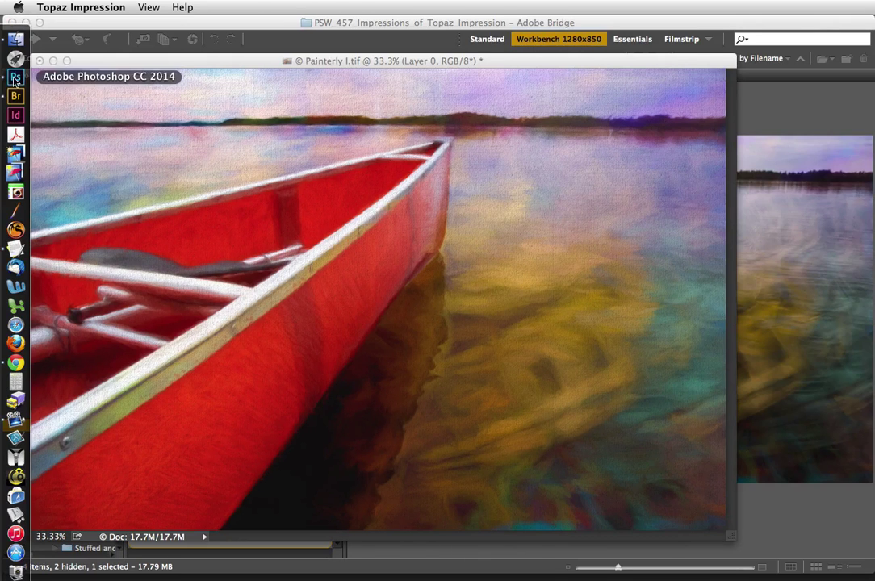
pyautogui.click(16, 77)
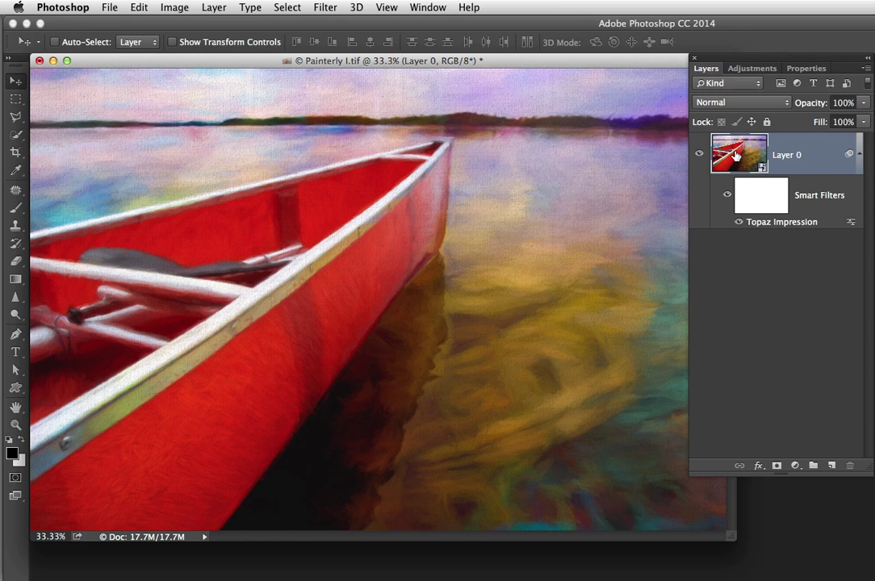
# Reopen the Topaz Impression smart filter on Layer 0, cancel without changes, and return to Photoshop.
pyautogui.doubleClick(773, 222)
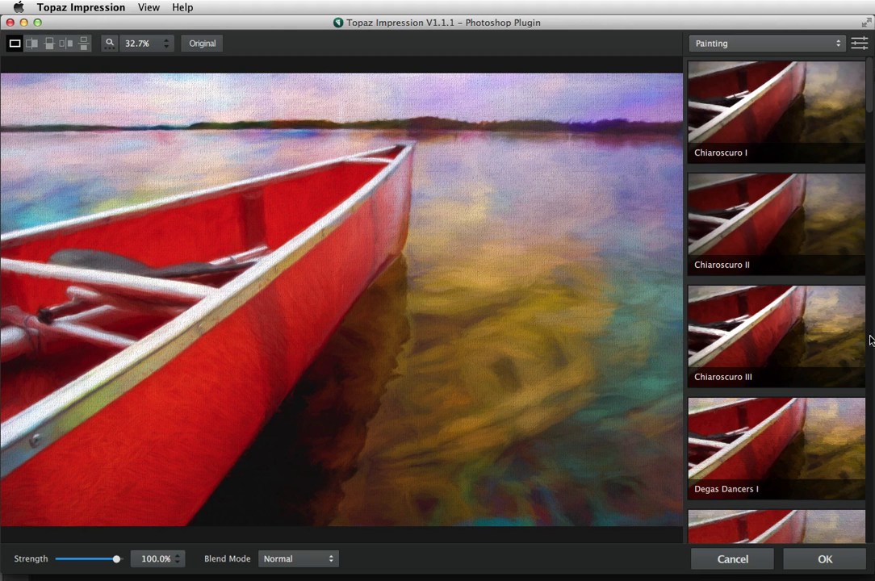
pyautogui.click(717, 562)
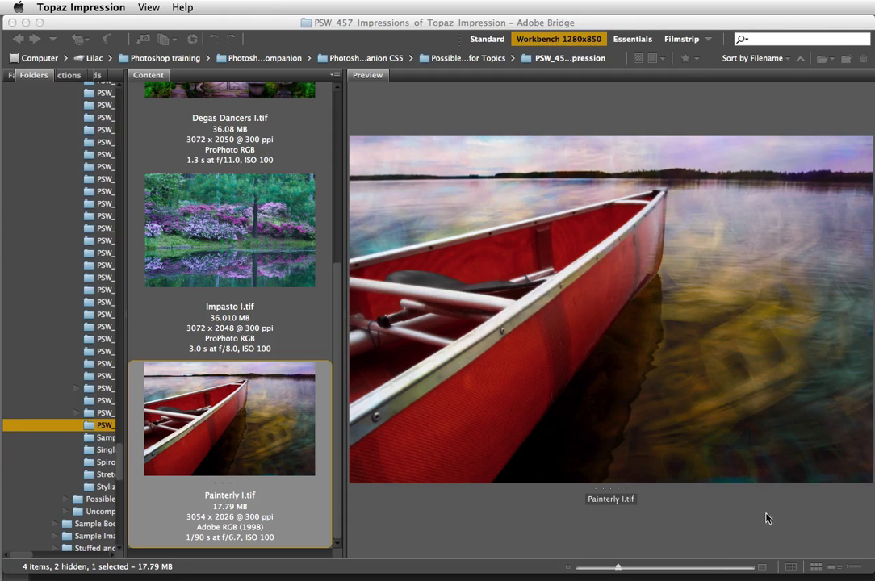
pyautogui.click(16, 77)
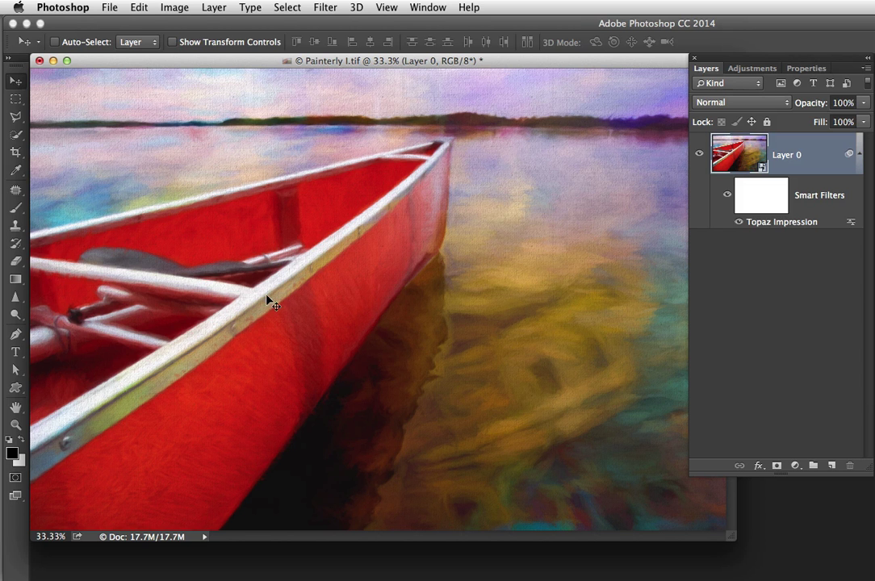
# Start a Color Range selection on the canoe painting and set it to select Highlights.
pyautogui.click(288, 7)
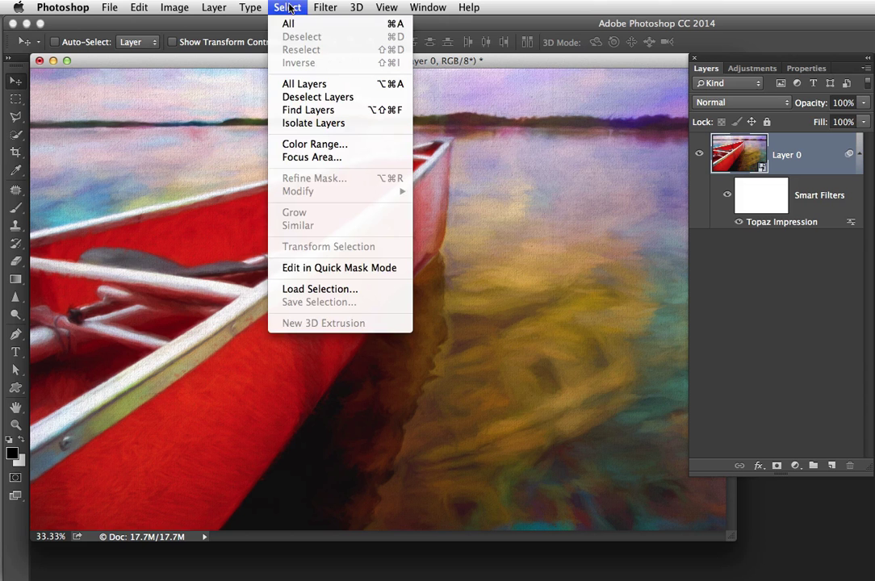
pyautogui.click(298, 146)
pyautogui.moveTo(503, 155); pyautogui.dragTo(541, 96)
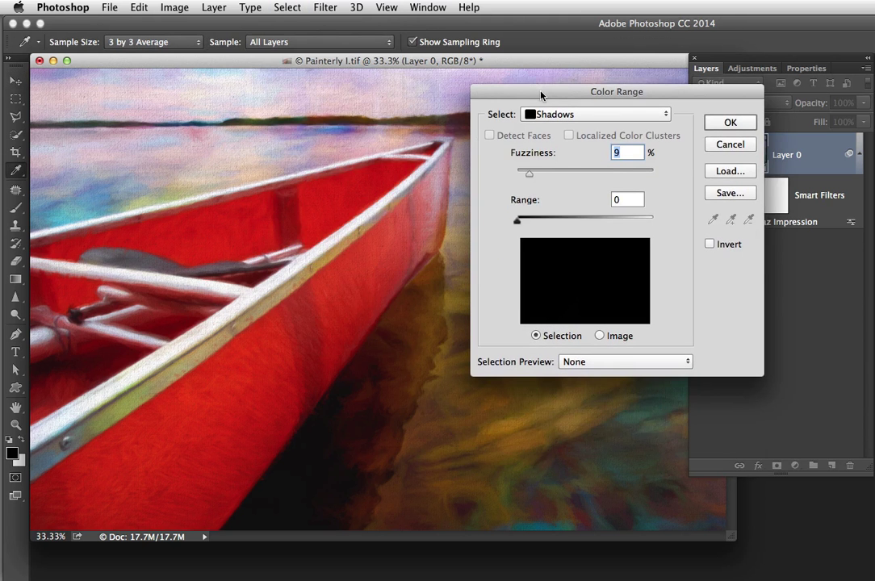
pyautogui.click(556, 115)
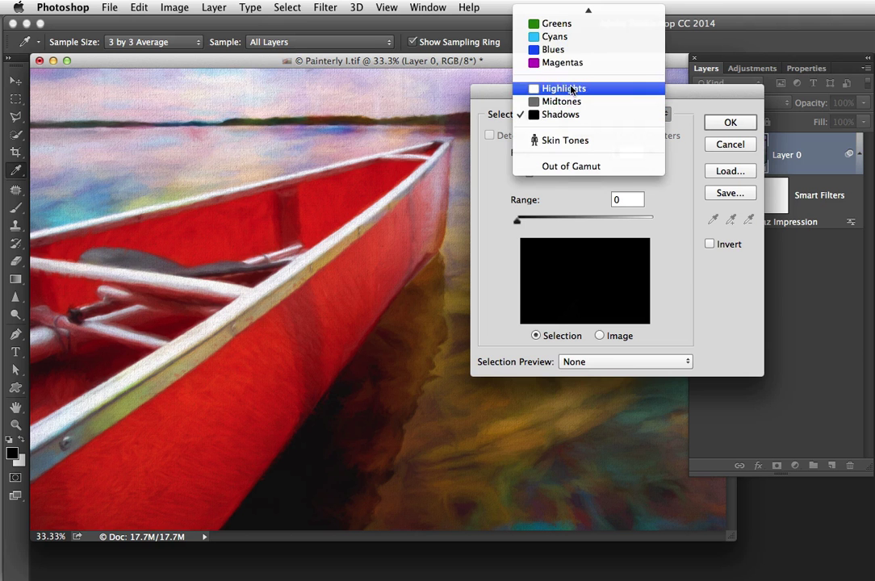
pyautogui.click(571, 90)
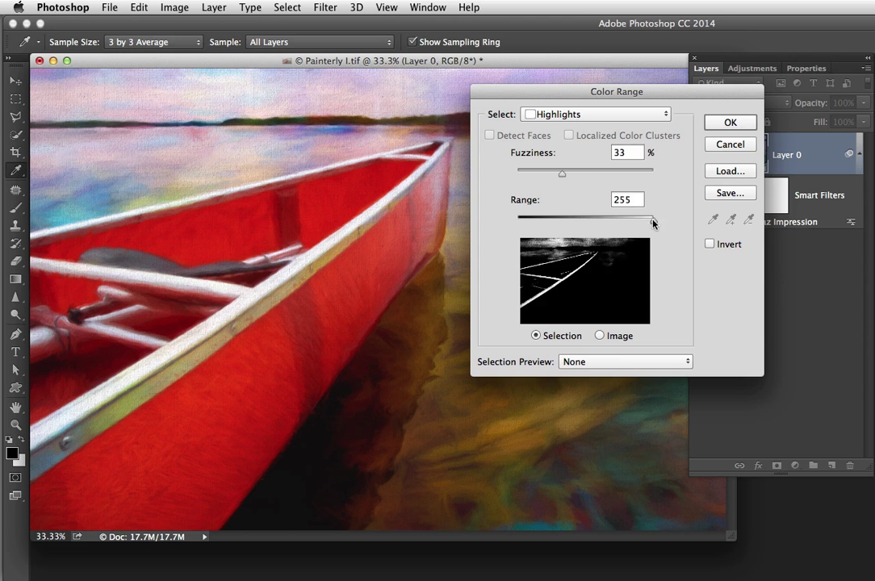
# Try a Color Range tonal Range of 139 for the highlights and set the Selection Preview to Grayscale.
pyautogui.moveTo(652, 224); pyautogui.dragTo(541, 219)
pyautogui.moveTo(577, 220); pyautogui.dragTo(592, 222)
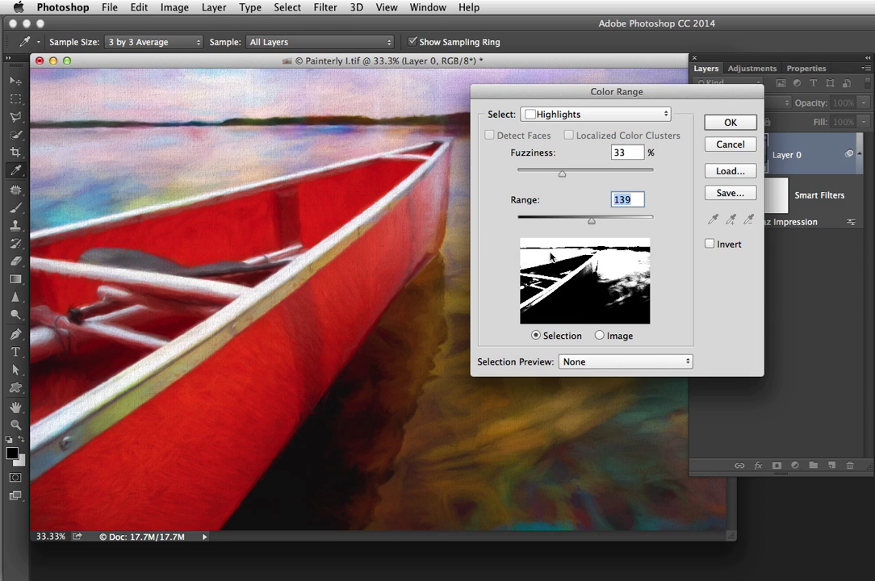
pyautogui.click(588, 364)
pyautogui.click(586, 377)
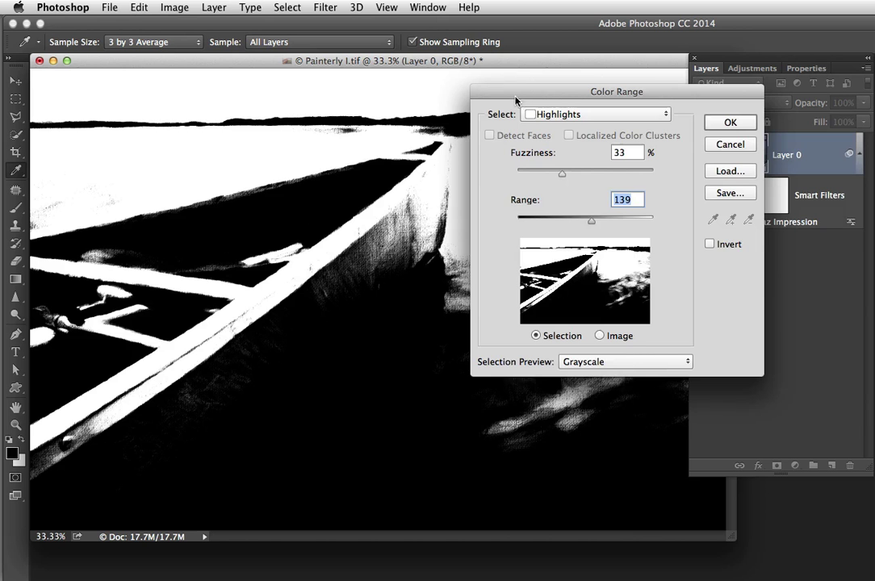
# Set the highlights Range to 255 and Fuzziness to 25%, and create the selection.
pyautogui.moveTo(513, 96); pyautogui.dragTo(597, 129)
pyautogui.moveTo(677, 253); pyautogui.dragTo(736, 255)
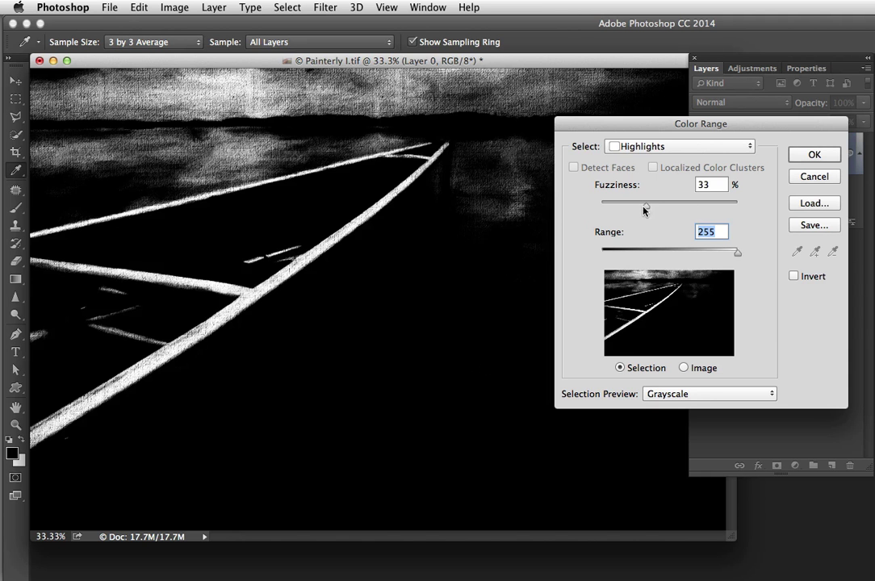
pyautogui.moveTo(644, 209)
pyautogui.mouseDown()
pyautogui.moveTo(616, 211)
pyautogui.moveTo(635, 210)
pyautogui.mouseUp()
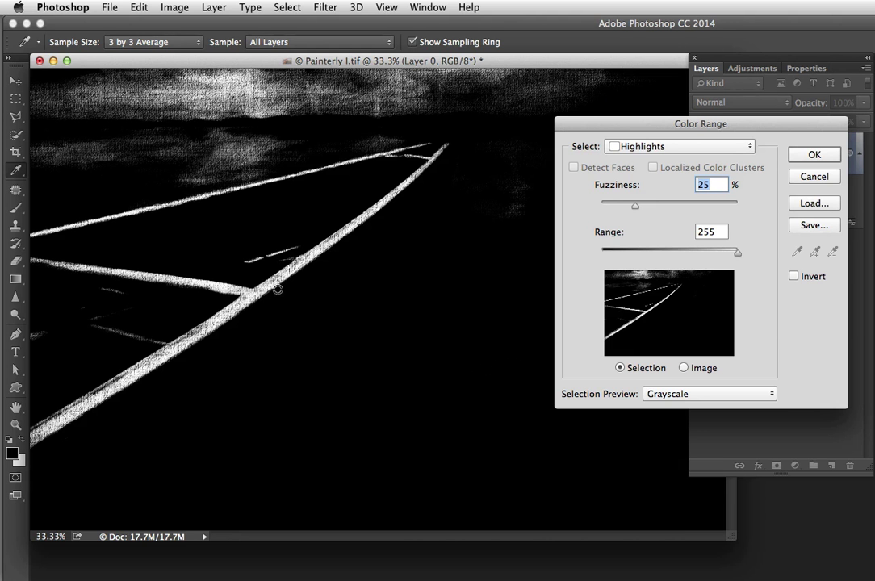
pyautogui.moveTo(601, 128); pyautogui.dragTo(512, 110)
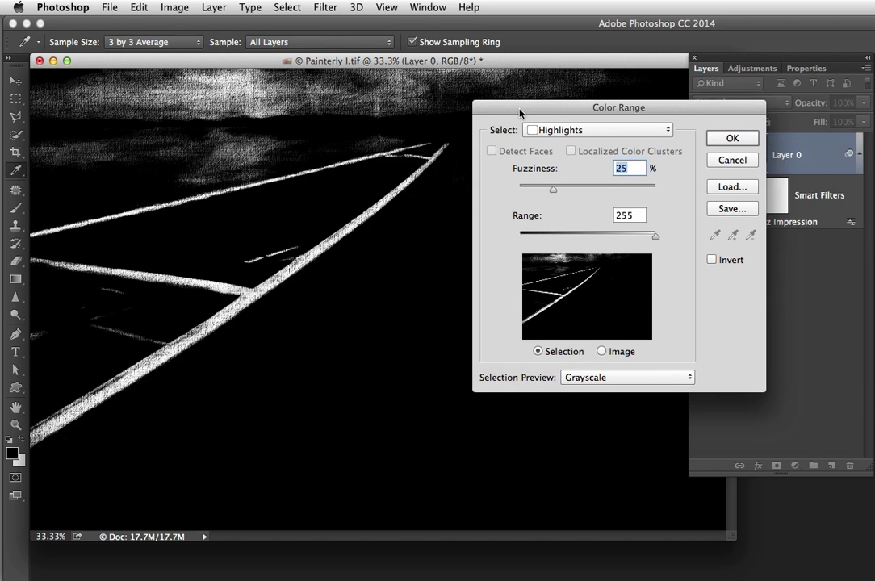
pyautogui.click(724, 139)
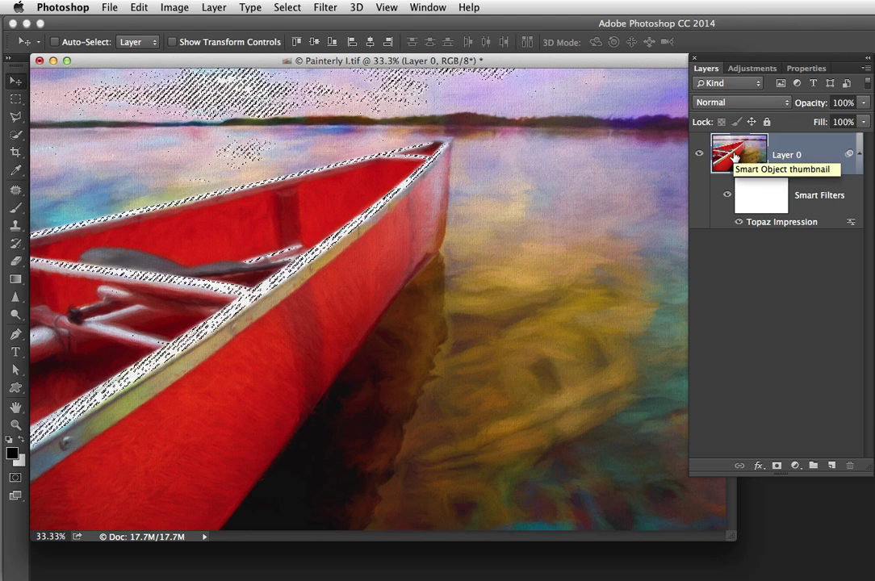
# Add a Levels adjustment layer from the highlights selection, with its blend mode set to Multiply.
pyautogui.click(741, 69)
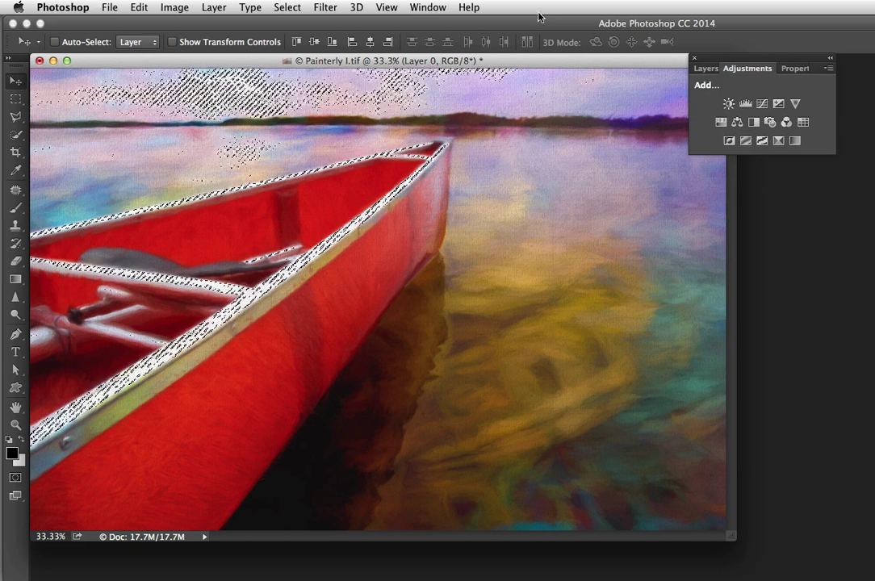
pyautogui.click(430, 8)
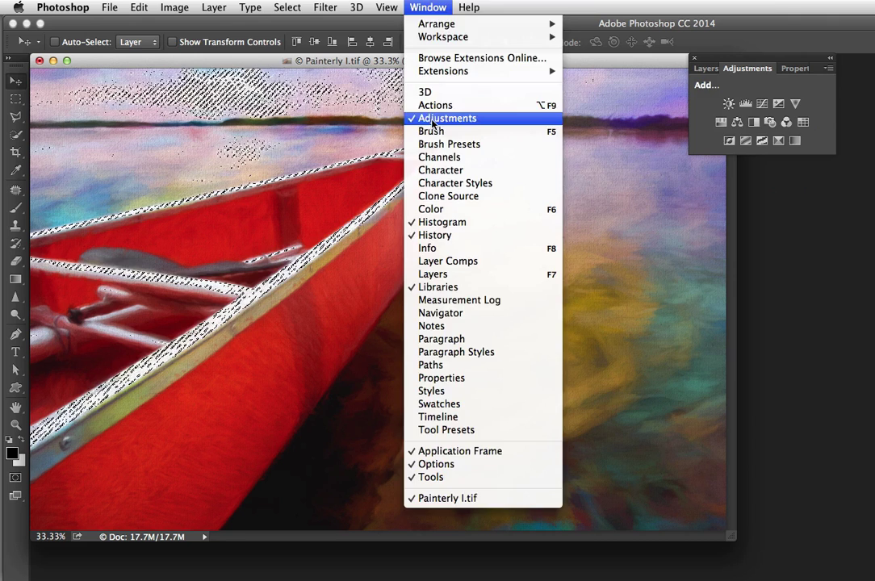
pyautogui.click(430, 8)
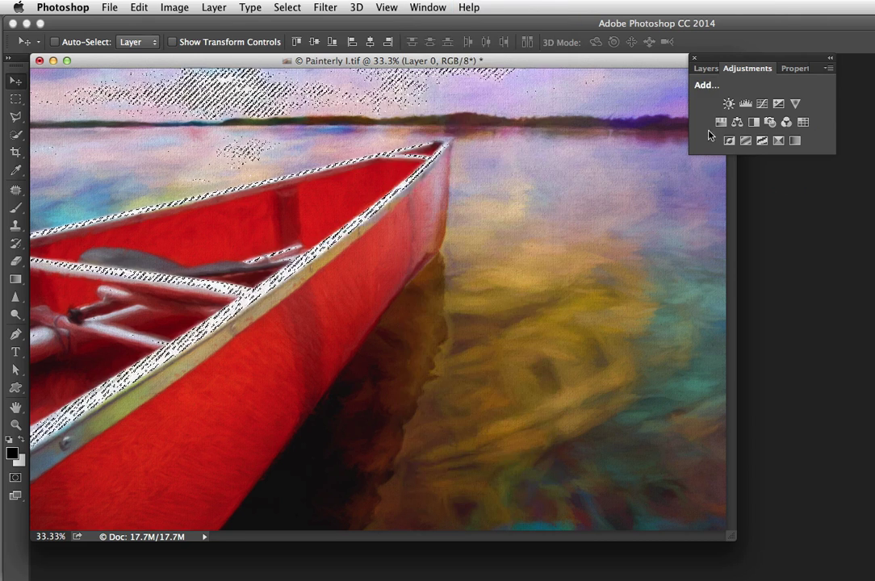
pyautogui.keyDown('alt'); pyautogui.click(744, 105); pyautogui.keyUp('alt')
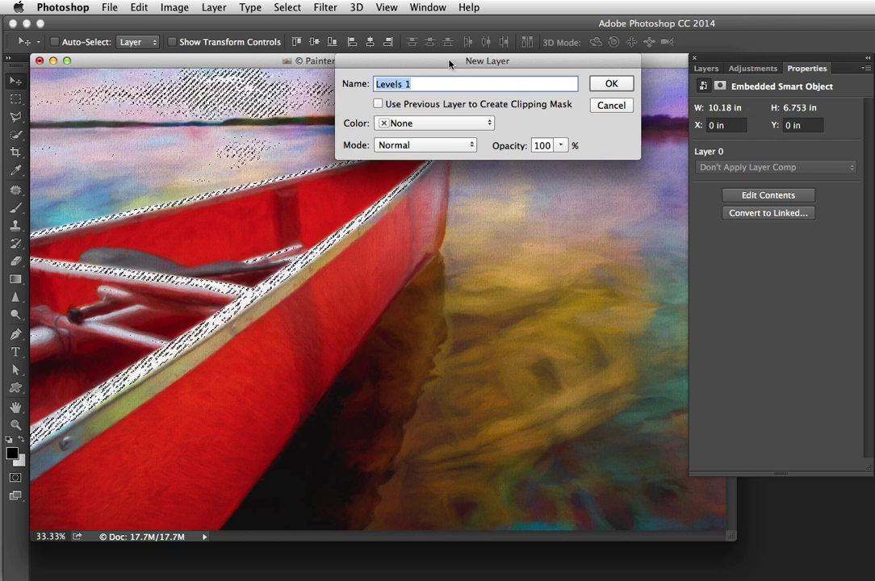
pyautogui.moveTo(469, 65); pyautogui.dragTo(469, 60)
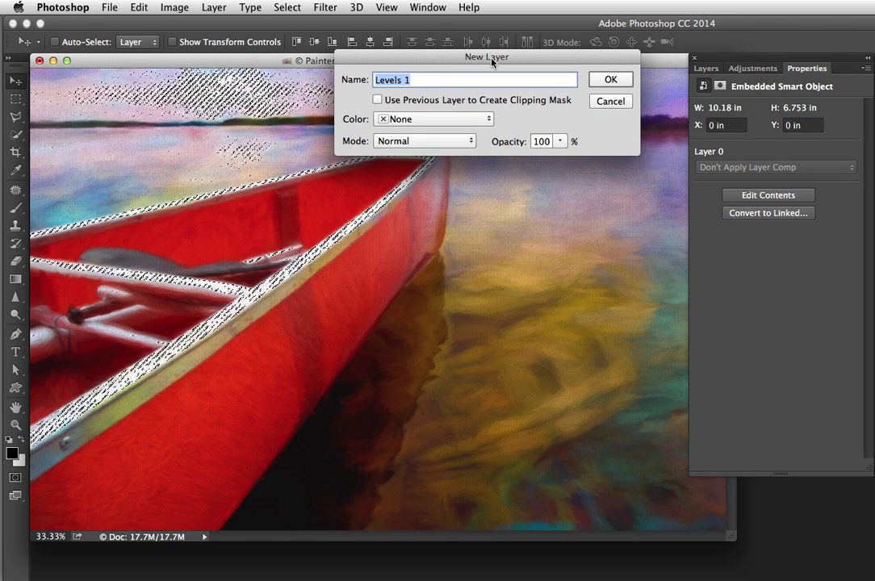
pyautogui.click(408, 142)
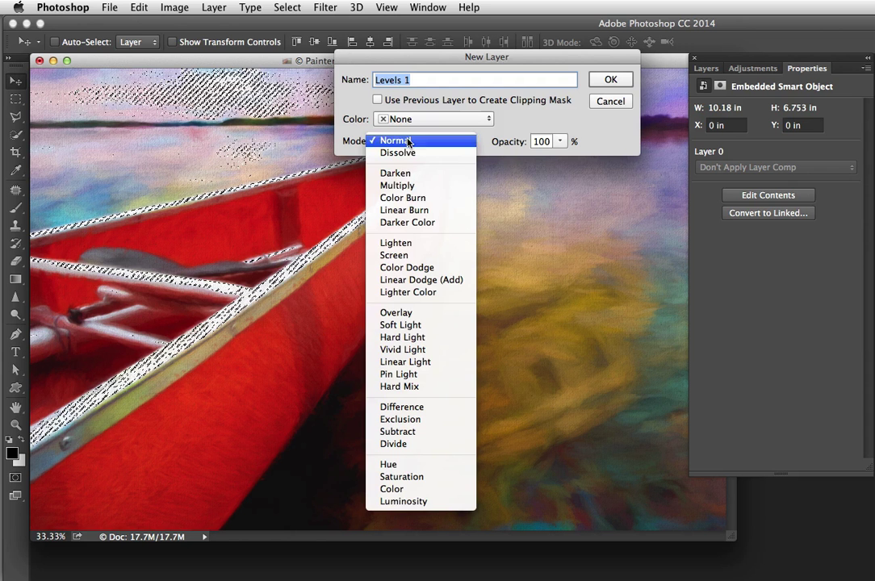
pyautogui.click(406, 187)
pyautogui.click(610, 80)
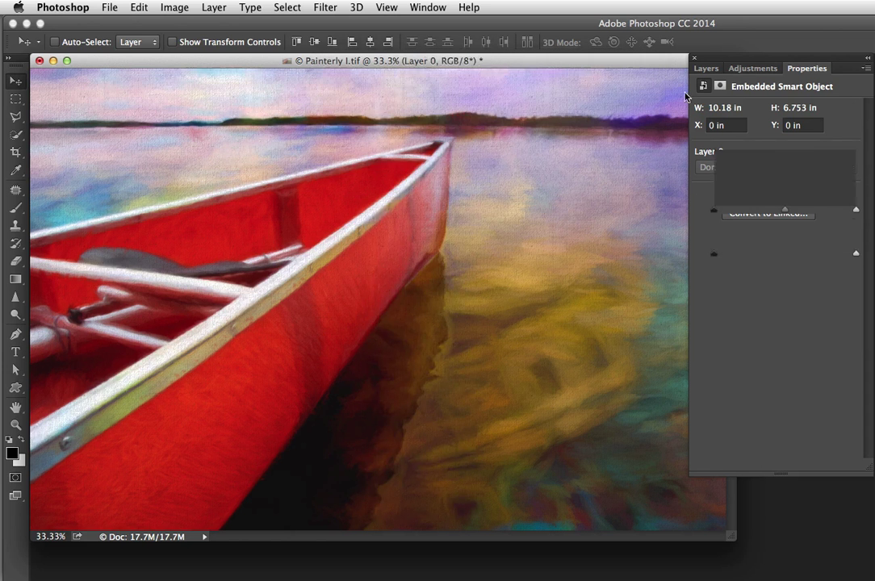
# Compare the canoe's white edges with the Levels layer hidden and shown, at full view and close up.
pyautogui.click(705, 68)
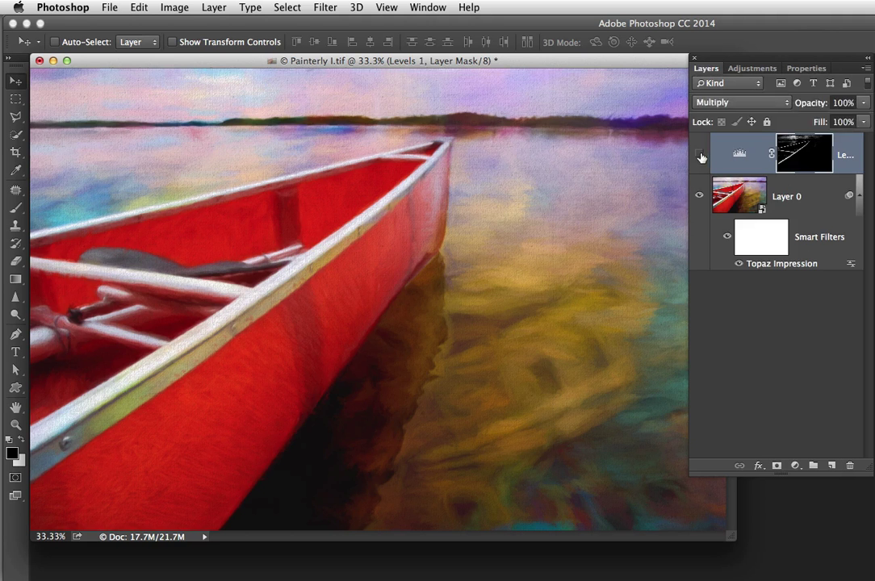
pyautogui.click(700, 154)
pyautogui.click(699, 154)
pyautogui.keyDown('super'); pyautogui.click(264, 287); pyautogui.keyUp('super')
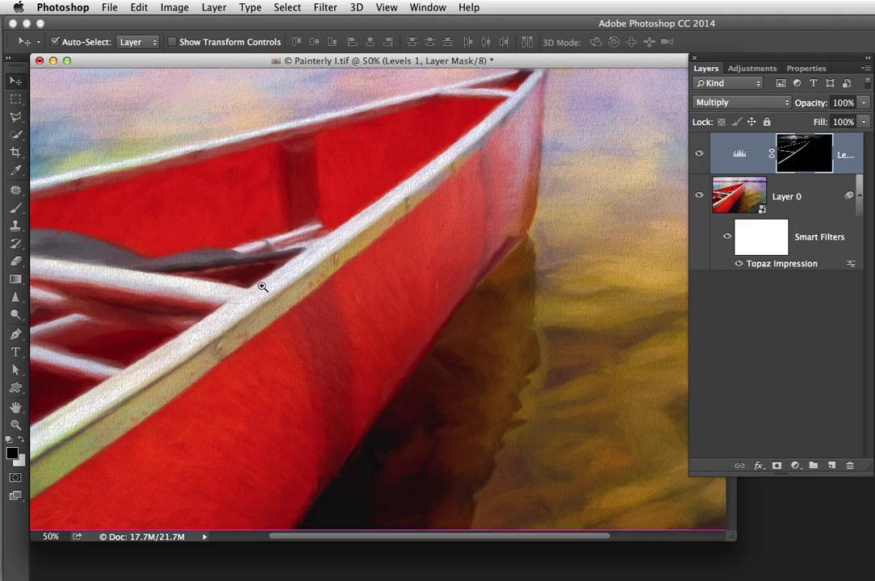
pyautogui.click(699, 154)
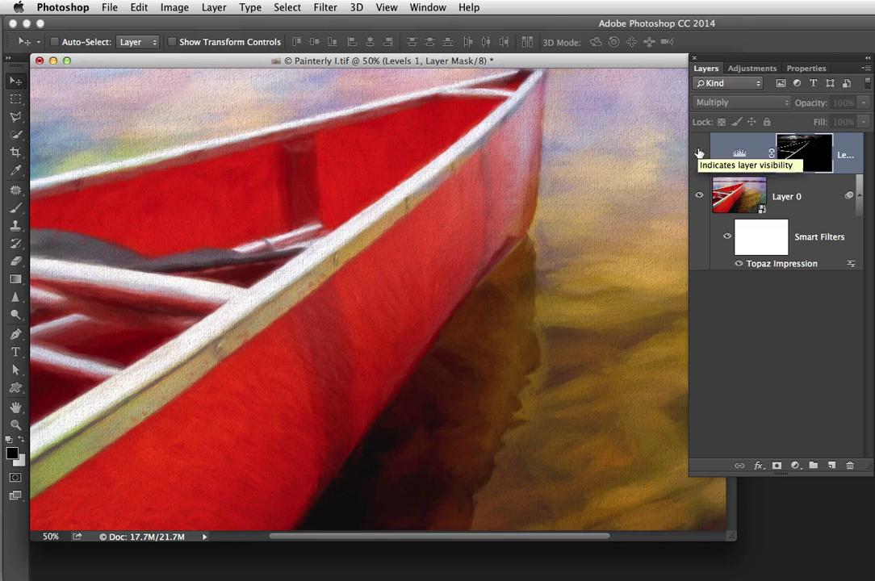
pyautogui.click(699, 154)
pyautogui.moveTo(372, 222); pyautogui.dragTo(475, 198)
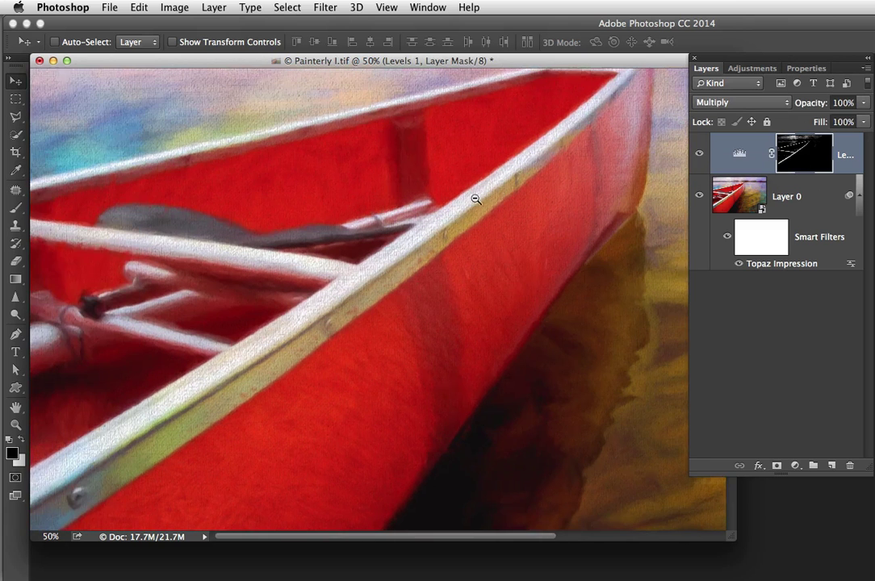
pyautogui.keyDown('alt'); pyautogui.click(476, 199); pyautogui.keyUp('alt')
pyautogui.keyDown('alt'); pyautogui.click(473, 197); pyautogui.keyUp('alt')
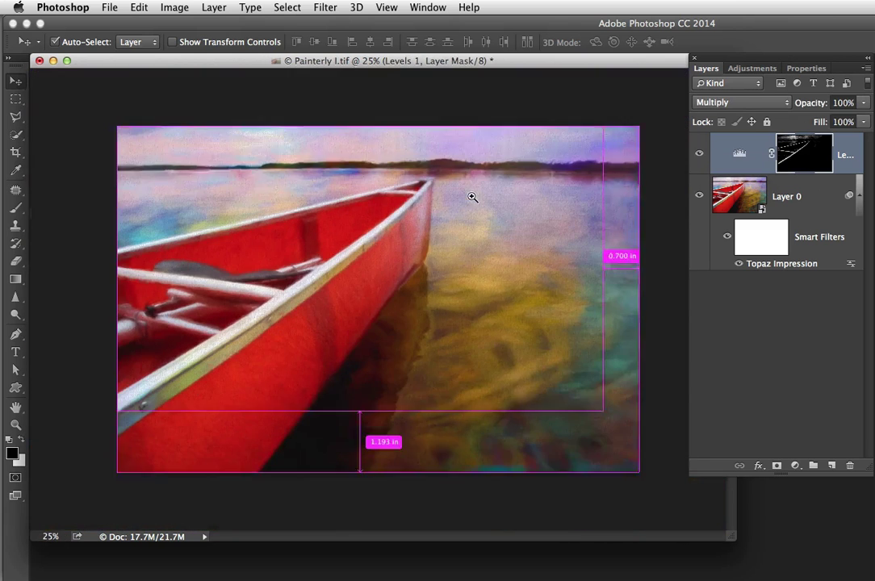
pyautogui.click(473, 197)
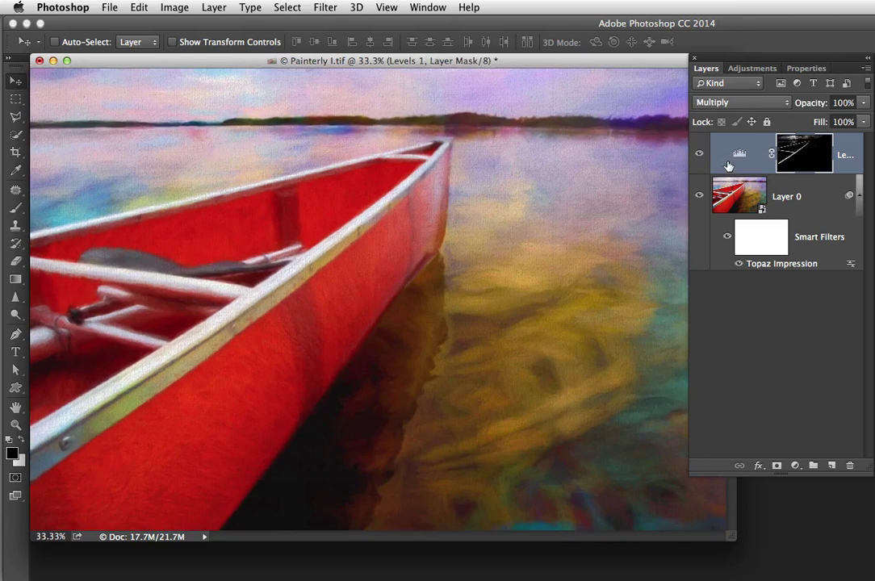
# Paint the sky and water areas of the Levels layer mask black with a 300 px brush, leaving the canoe edges white.
pyautogui.keyDown('alt'); pyautogui.click(801, 153); pyautogui.keyUp('alt')
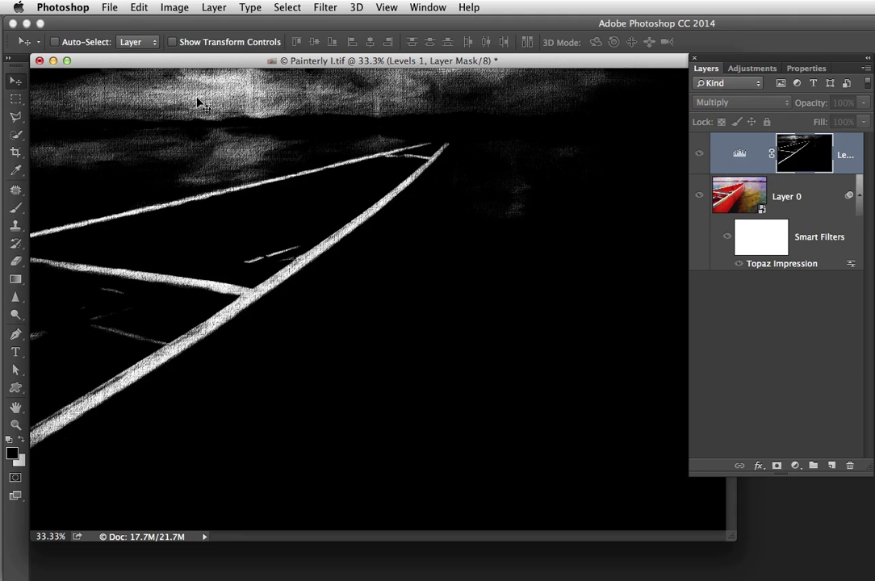
pyautogui.click(17, 209)
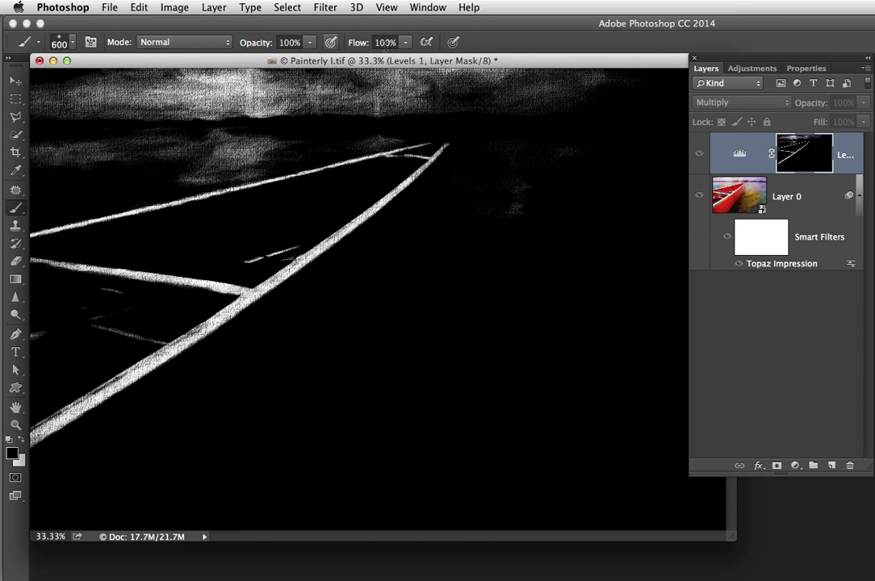
pyautogui.press('[')
pyautogui.press('[')
pyautogui.press('[')
pyautogui.press('[')
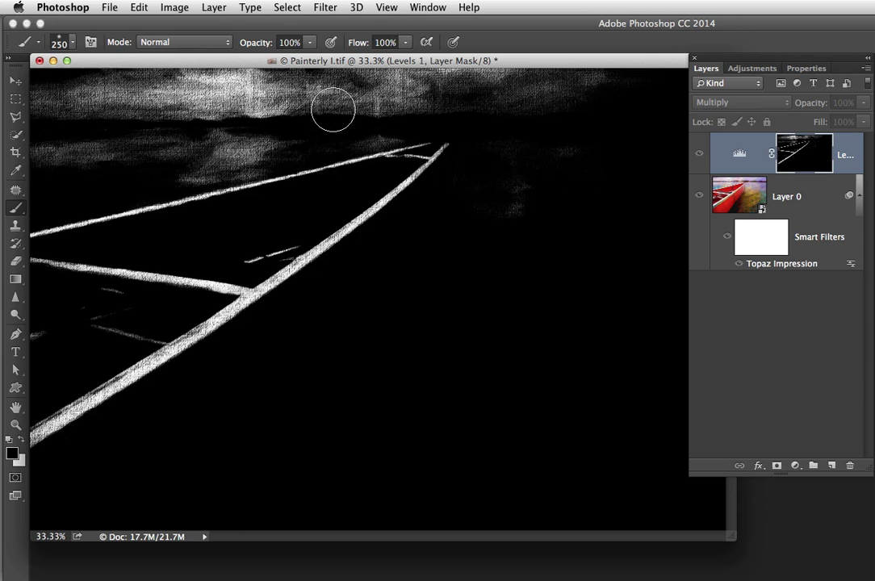
pyautogui.press(']')
pyautogui.moveTo(531, 90)
pyautogui.mouseDown()
pyautogui.moveTo(622, 88)
pyautogui.moveTo(395, 92)
pyautogui.moveTo(470, 83)
pyautogui.moveTo(227, 75)
pyautogui.moveTo(36, 91)
pyautogui.moveTo(61, 135)
pyautogui.moveTo(167, 129)
pyautogui.moveTo(92, 140)
pyautogui.moveTo(176, 111)
pyautogui.moveTo(179, 124)
pyautogui.moveTo(251, 109)
pyautogui.moveTo(242, 119)
pyautogui.moveTo(217, 119)
pyautogui.moveTo(366, 106)
pyautogui.moveTo(286, 119)
pyautogui.moveTo(232, 137)
pyautogui.moveTo(222, 158)
pyautogui.moveTo(188, 163)
pyautogui.moveTo(383, 111)
pyautogui.moveTo(370, 115)
pyautogui.moveTo(471, 112)
pyautogui.moveTo(518, 150)
pyautogui.moveTo(494, 209)
pyautogui.moveTo(573, 142)
pyautogui.moveTo(607, 197)
pyautogui.mouseUp()
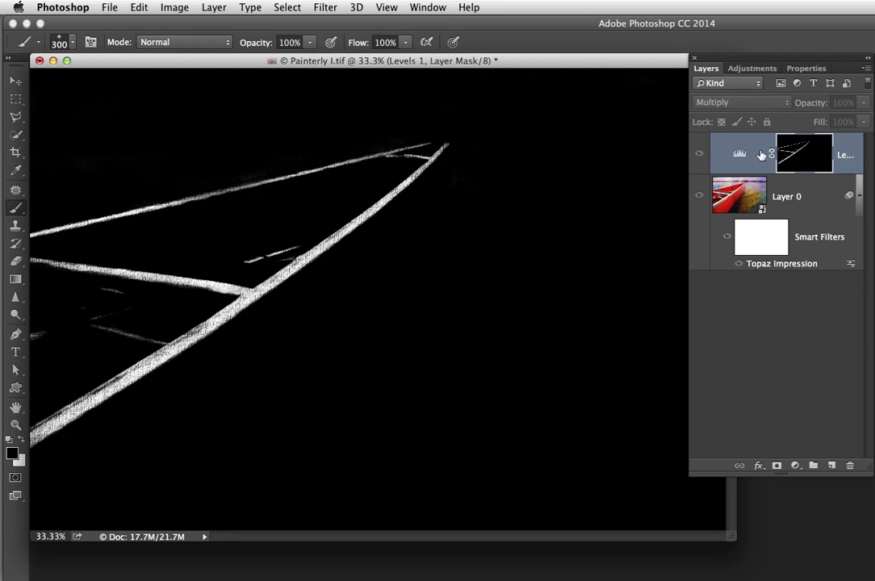
pyautogui.keyDown('alt'); pyautogui.click(803, 159); pyautogui.keyUp('alt')
# Toggle the Levels layer to check its effect on the canoe edges, and examine its mask texture close up.
pyautogui.click(699, 154)
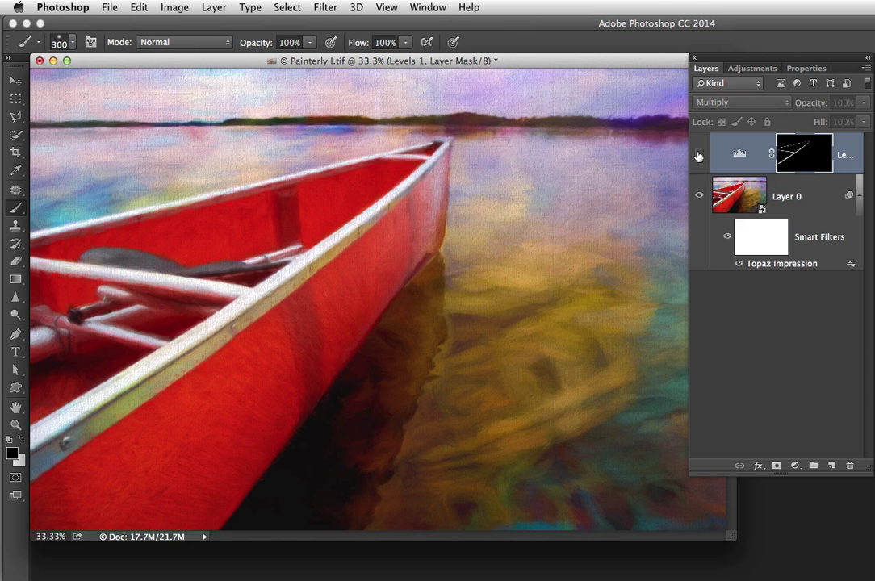
pyautogui.click(698, 154)
pyautogui.keyDown('super'); pyautogui.click(260, 284); pyautogui.keyUp('super')
pyautogui.keyDown('super'); pyautogui.click(331, 254); pyautogui.keyUp('super')
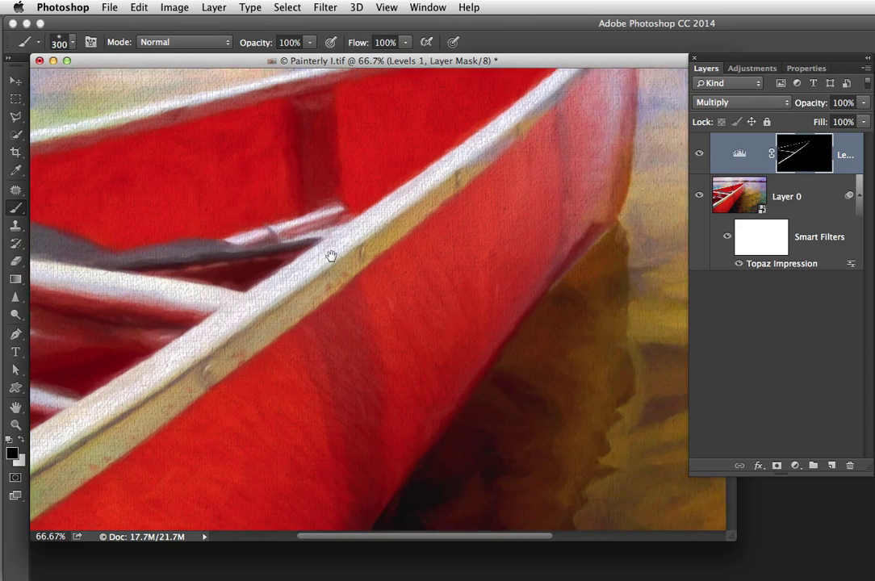
pyautogui.moveTo(332, 253); pyautogui.dragTo(420, 254)
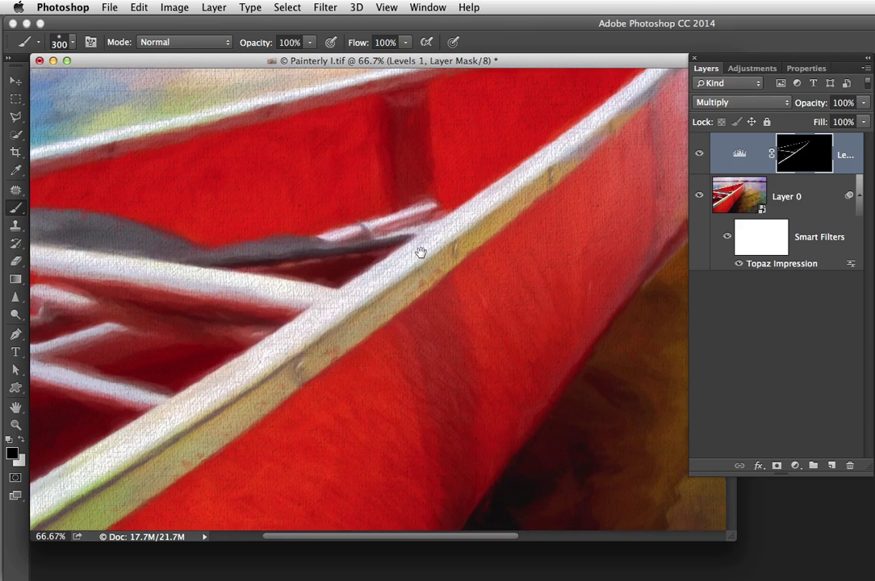
pyautogui.keyDown('alt'); pyautogui.click(794, 153); pyautogui.keyUp('alt')
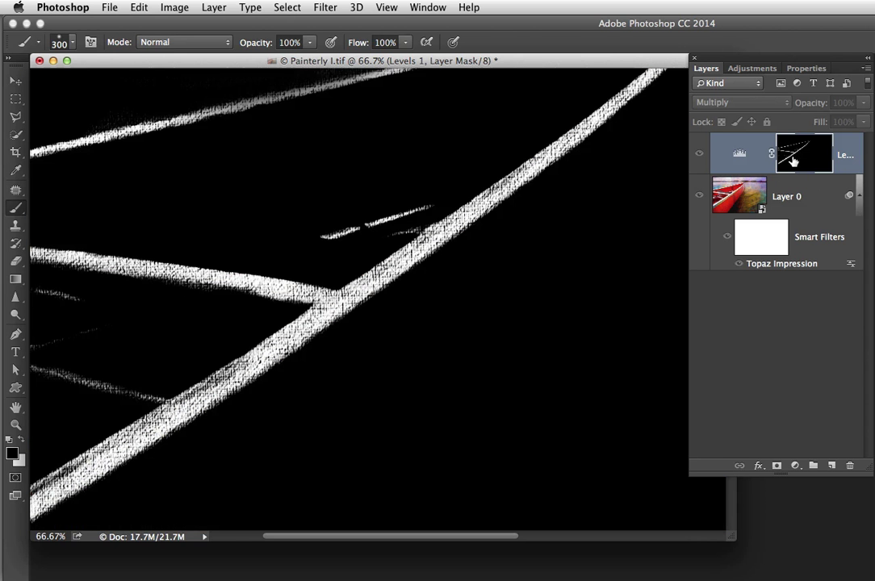
pyautogui.keyDown('alt'); pyautogui.click(796, 157); pyautogui.keyUp('alt')
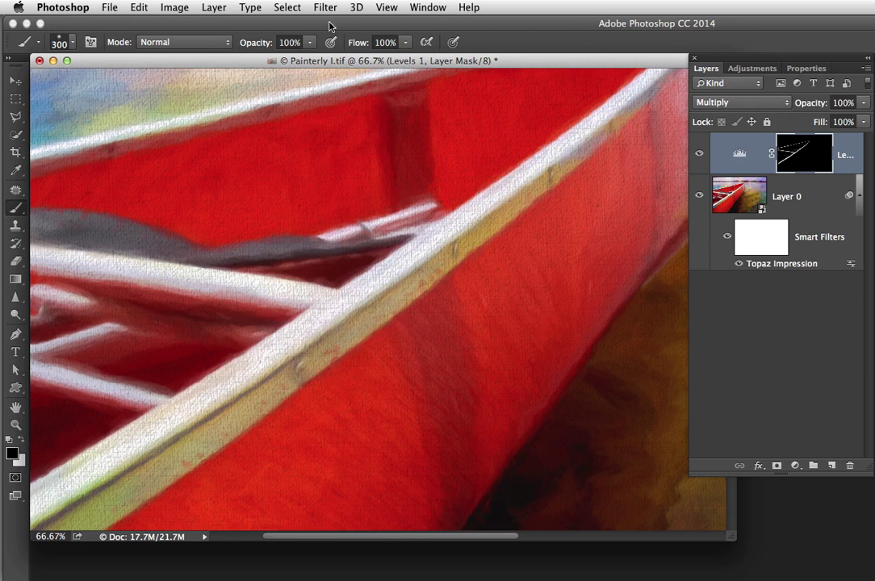
# Feather the Levels layer mask by 6.9 px with Refine Mask, outputting the result to the layer mask.
pyautogui.click(287, 8)
pyautogui.click(314, 178)
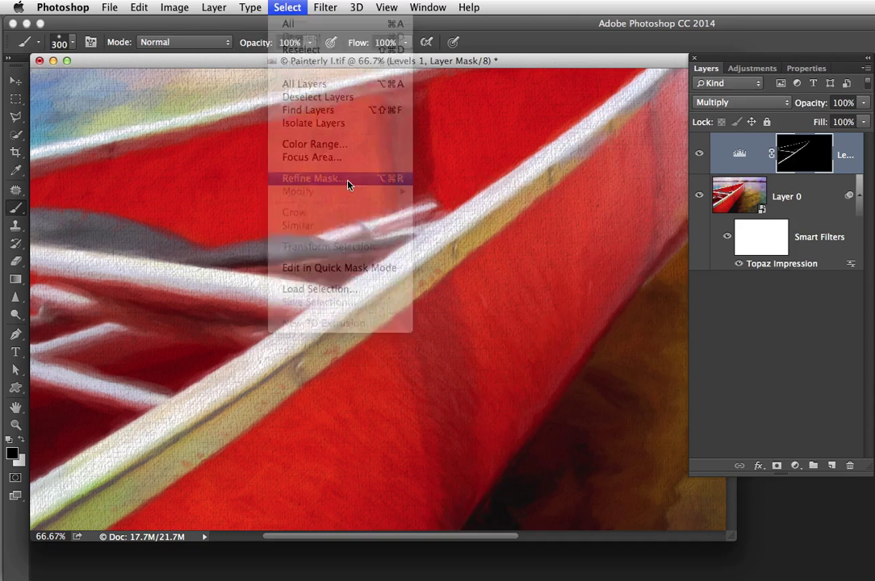
pyautogui.moveTo(525, 182); pyautogui.dragTo(652, 80)
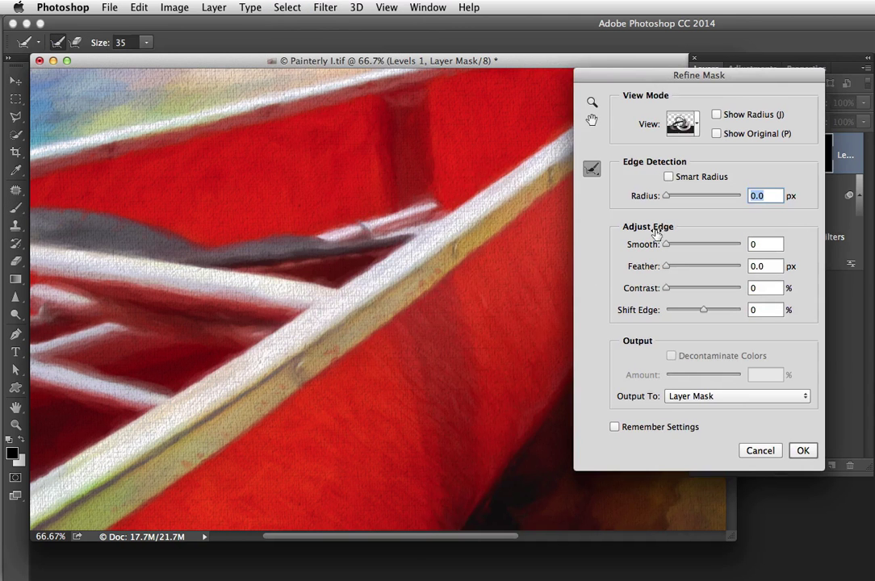
pyautogui.moveTo(666, 269)
pyautogui.mouseDown()
pyautogui.moveTo(688, 267)
pyautogui.moveTo(678, 269)
pyautogui.mouseUp()
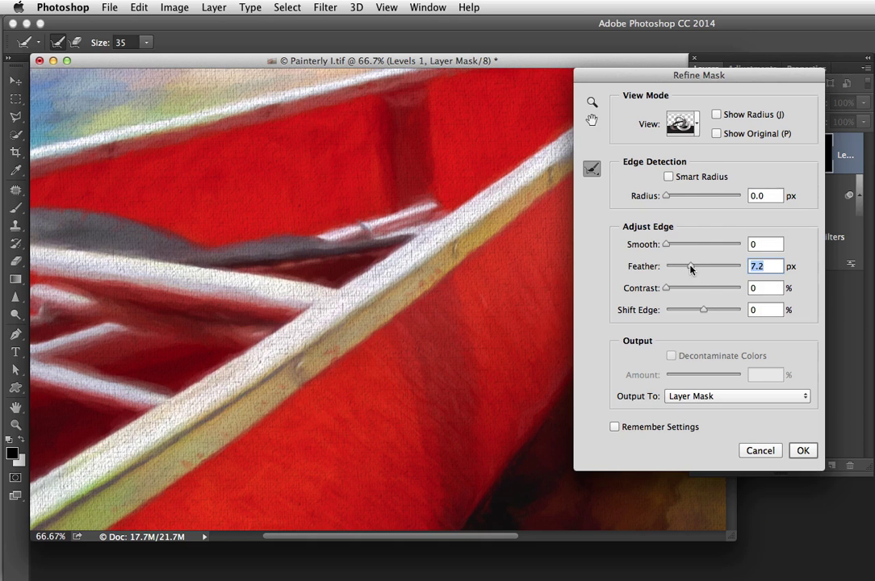
pyautogui.moveTo(690, 268); pyautogui.dragTo(665, 271)
pyautogui.click(696, 127)
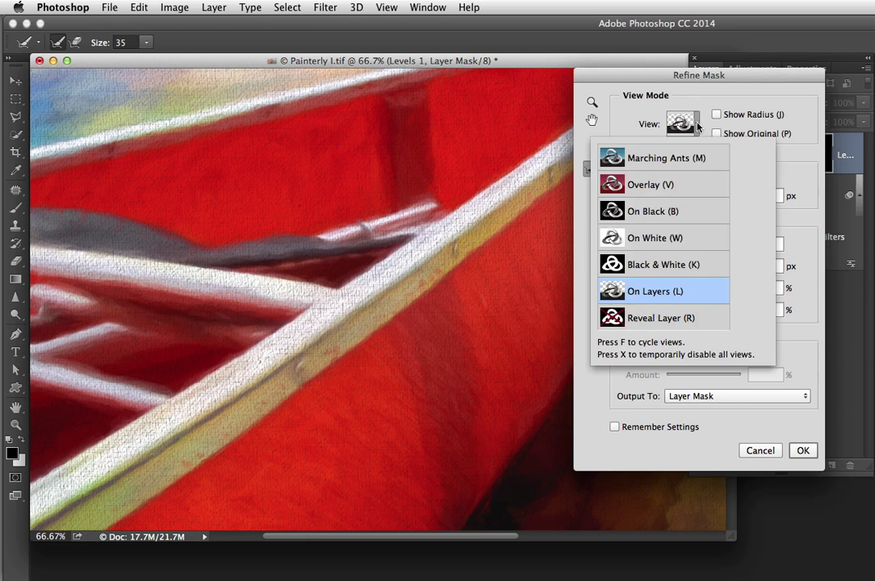
pyautogui.click(698, 127)
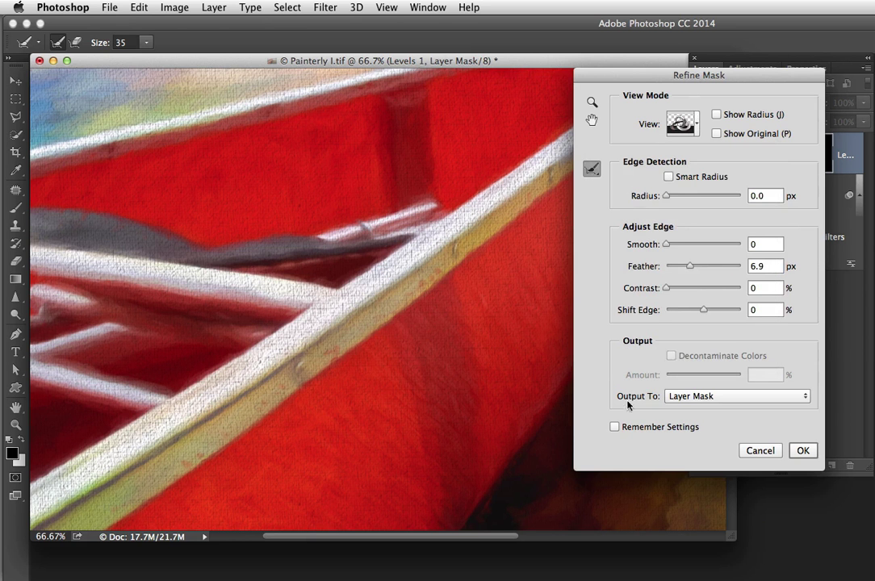
pyautogui.click(802, 450)
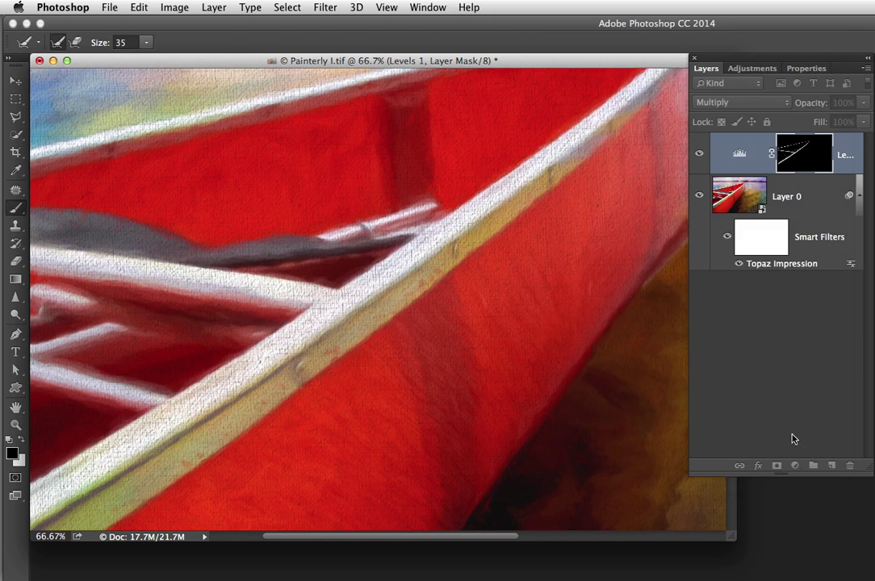
# Inspect the Levels mask before and after feathering, and compare the canoe edges with the layer hidden and shown.
pyautogui.keyDown('alt'); pyautogui.click(793, 157); pyautogui.keyUp('alt')
pyautogui.press('super+z')
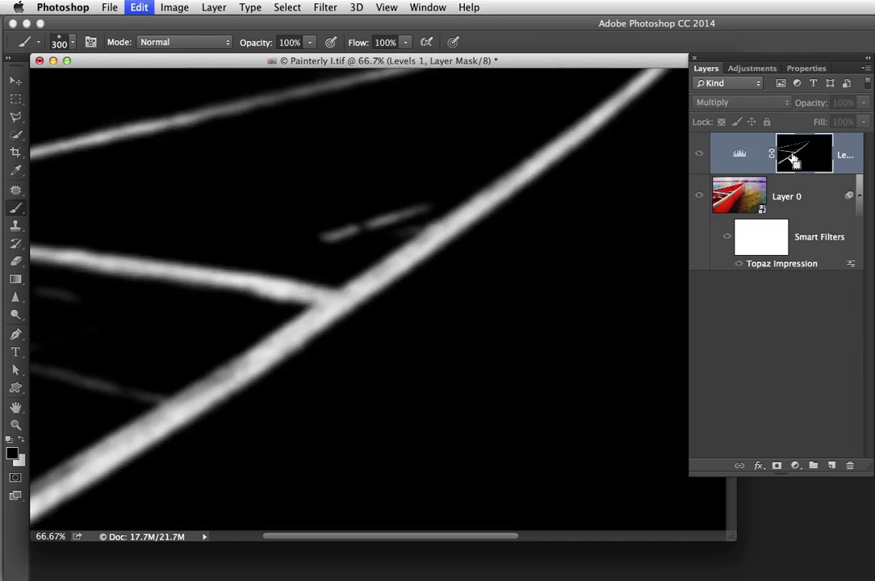
pyautogui.press('super+z')
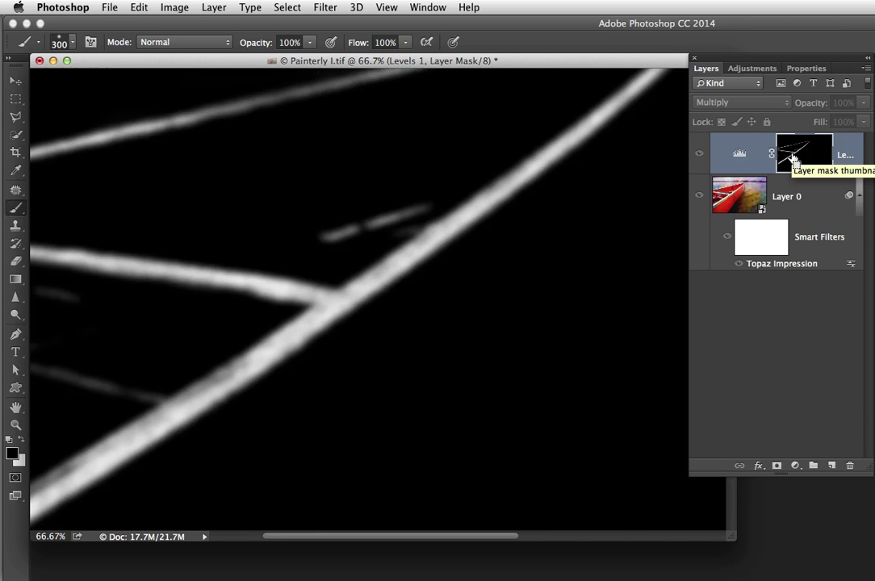
pyautogui.press('super+z')
pyautogui.press('super+z')
pyautogui.keyDown('alt'); pyautogui.click(792, 156); pyautogui.keyUp('alt')
pyautogui.click(701, 155)
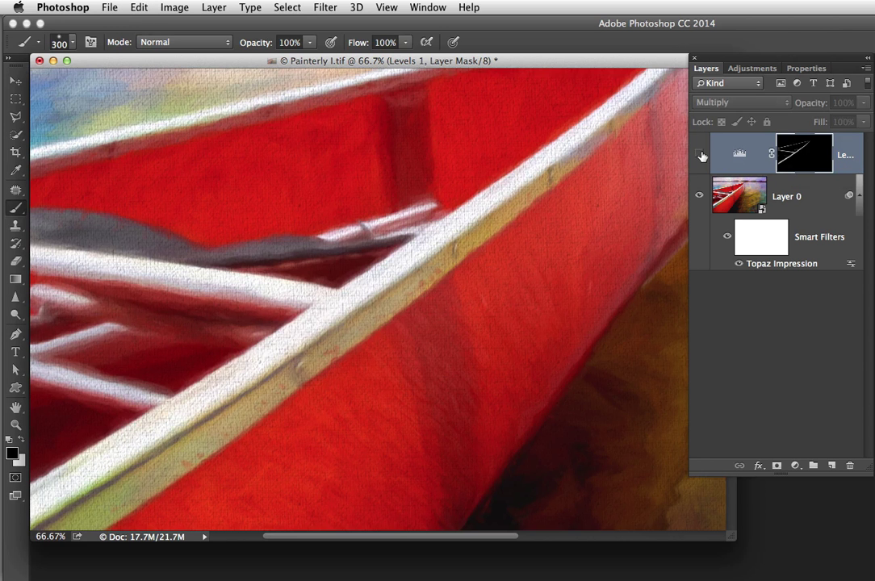
pyautogui.click(700, 155)
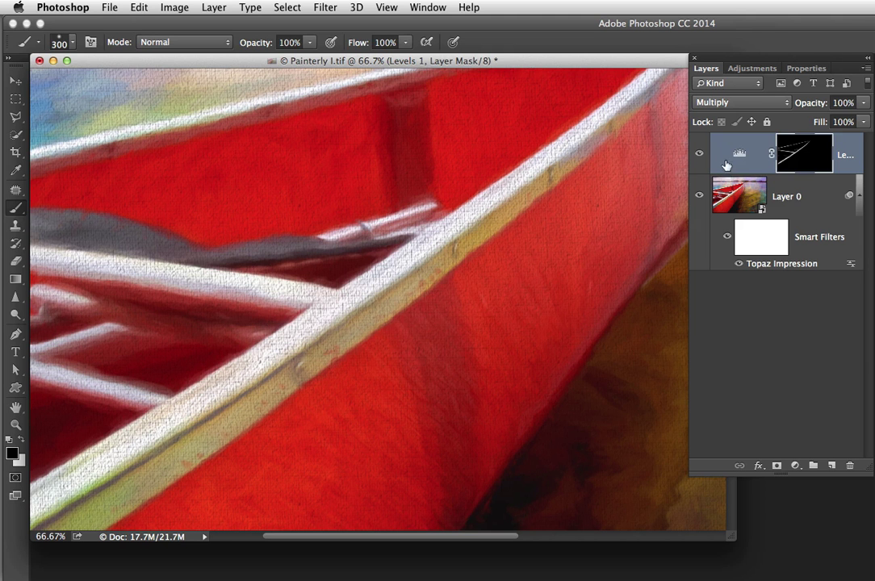
# Duplicate the Multiply Levels layer with its mask and set the copy's opacity to 25%.
pyautogui.click(739, 154)
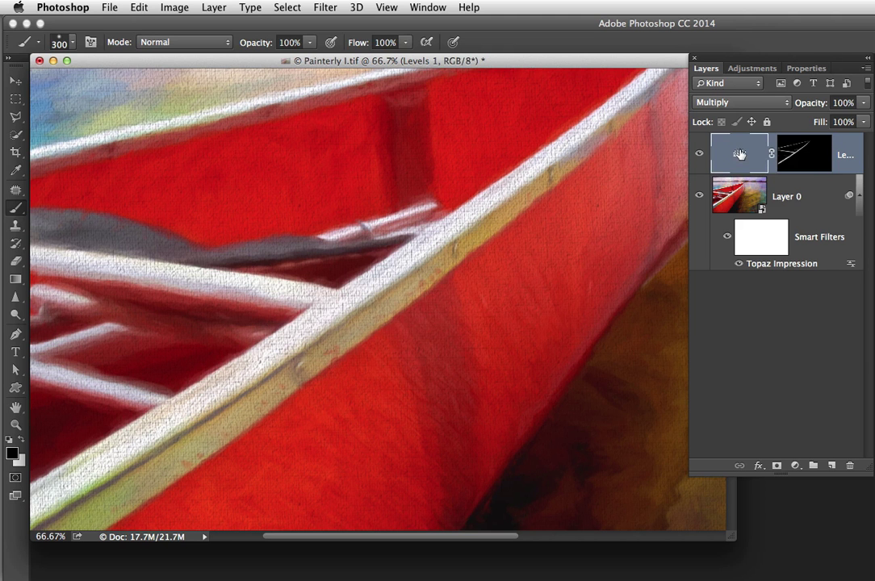
pyautogui.press('super+j')
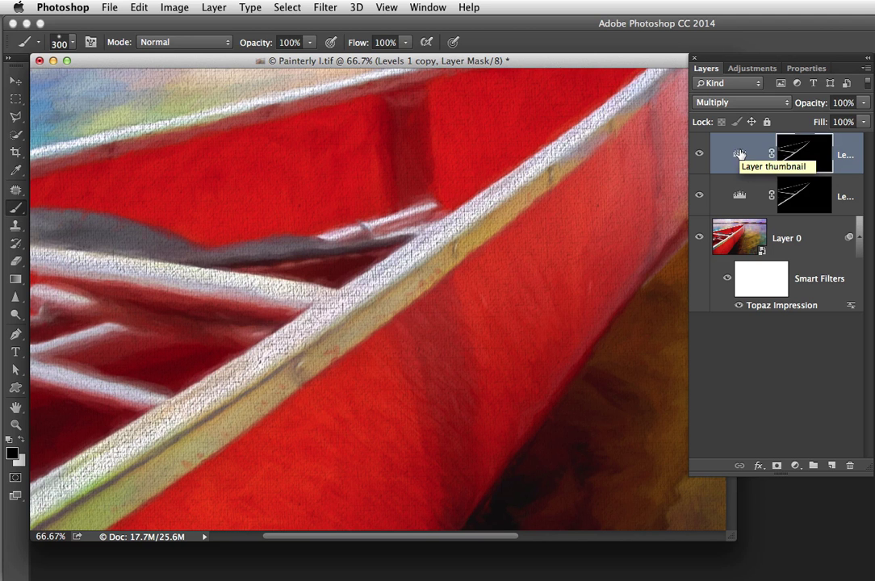
pyautogui.click(698, 156)
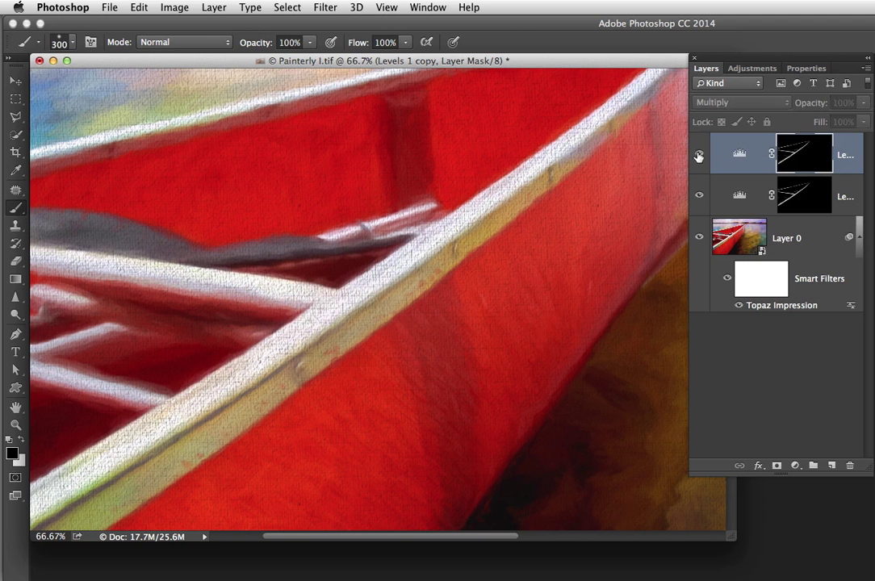
pyautogui.click(698, 156)
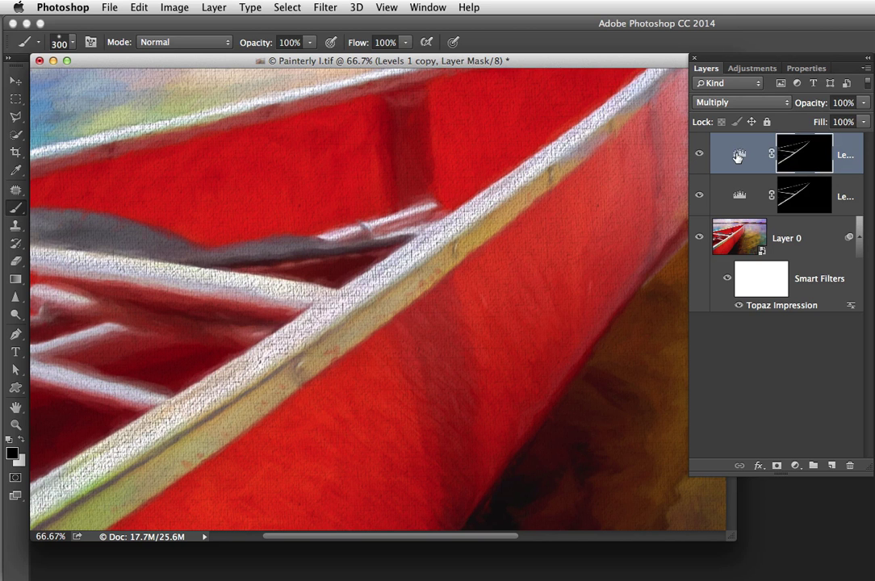
pyautogui.click(737, 156)
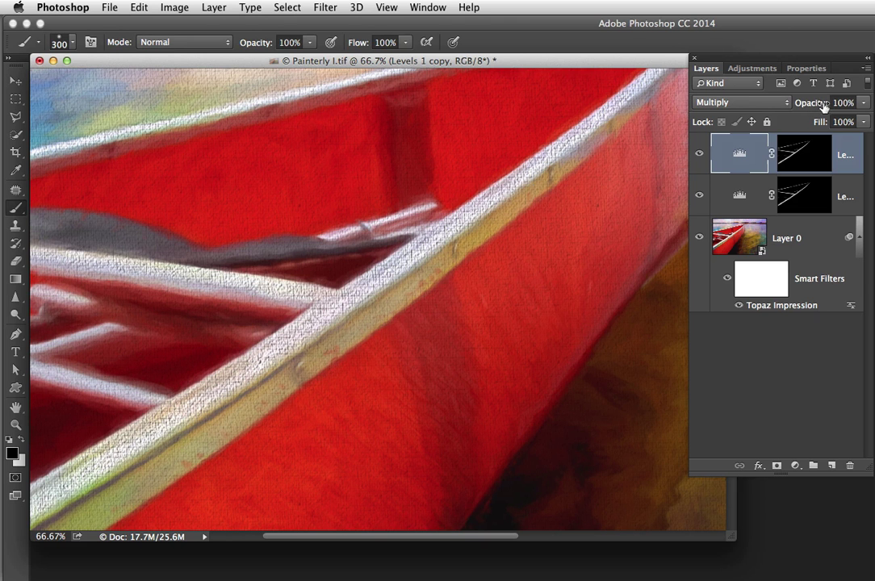
pyautogui.moveTo(821, 107); pyautogui.dragTo(774, 108)
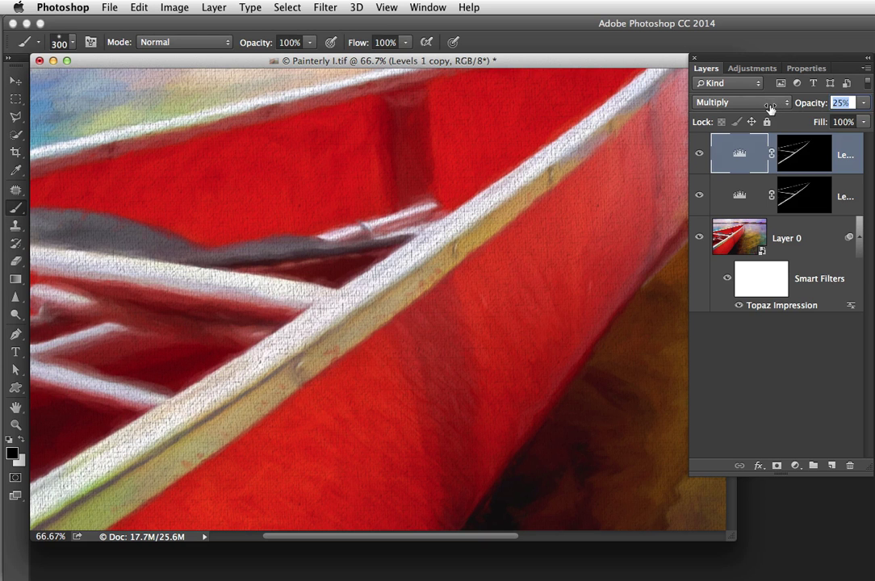
# Compare the canoe edges with both Levels layers hidden and shown, and review the image at 33.3%.
pyautogui.moveTo(699, 194); pyautogui.dragTo(699, 153)
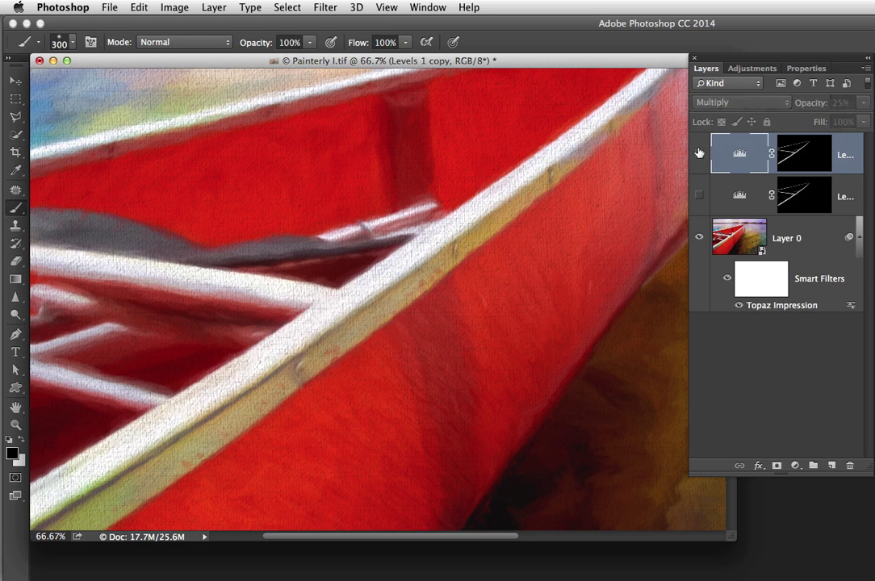
pyautogui.moveTo(703, 197); pyautogui.dragTo(701, 169)
pyautogui.keyDown('alt'); pyautogui.keyDown('super'); pyautogui.click(510, 203); pyautogui.keyUp('super'); pyautogui.keyUp('alt')
pyautogui.keyDown('alt'); pyautogui.keyDown('super'); pyautogui.click(510, 200); pyautogui.keyUp('super'); pyautogui.keyUp('alt')
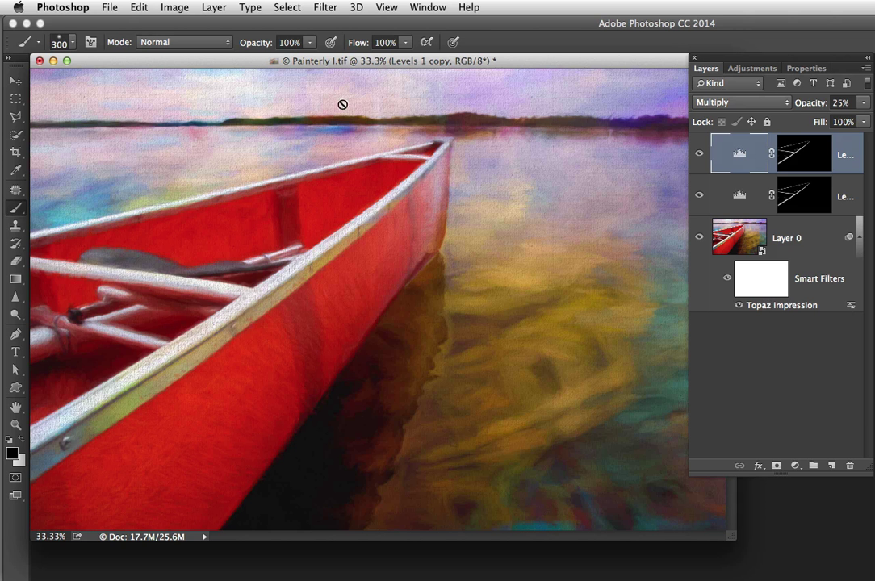
# Minimize the canoe document, switch to Adobe Bridge and open Impasto I.tif in Photoshop, using its embedded ProPhoto RGB profile.
pyautogui.click(53, 60)
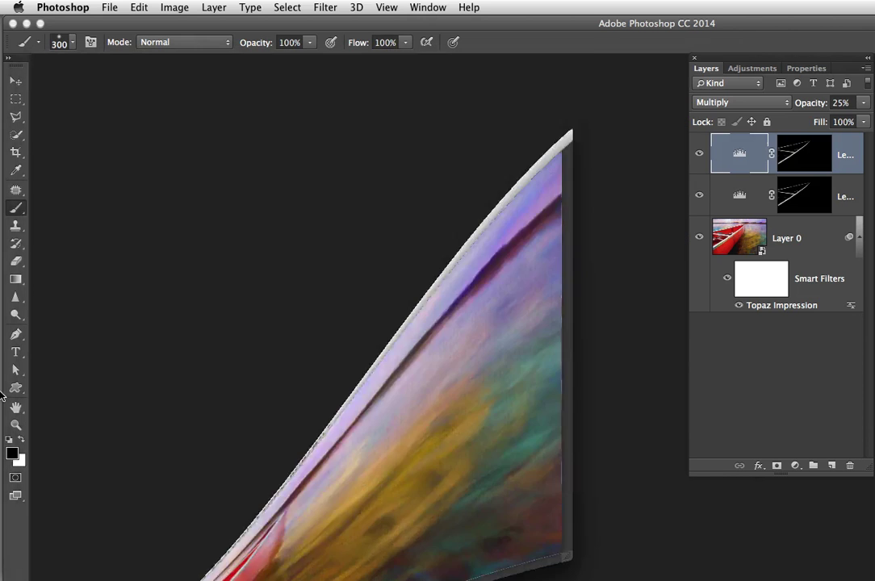
pyautogui.click(15, 93)
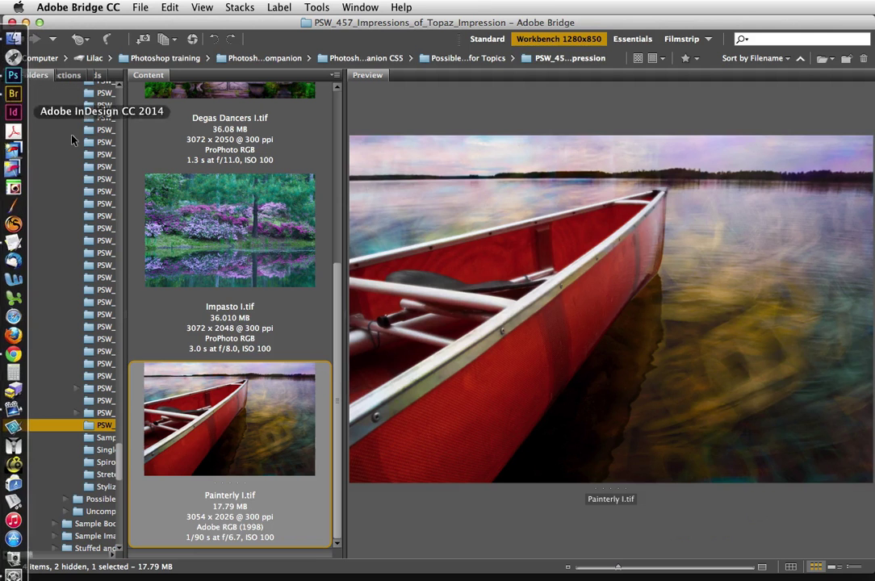
pyautogui.click(246, 250)
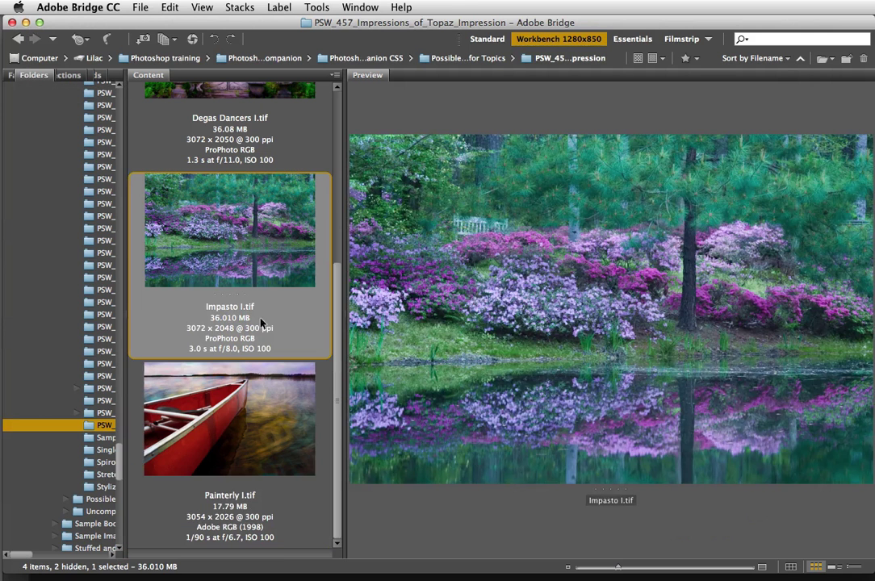
pyautogui.doubleClick(227, 241)
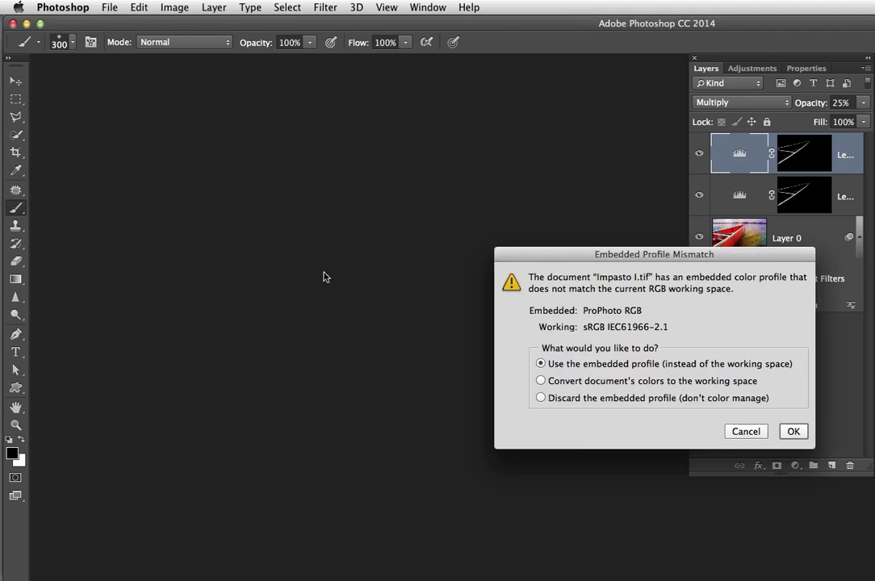
pyautogui.click(792, 432)
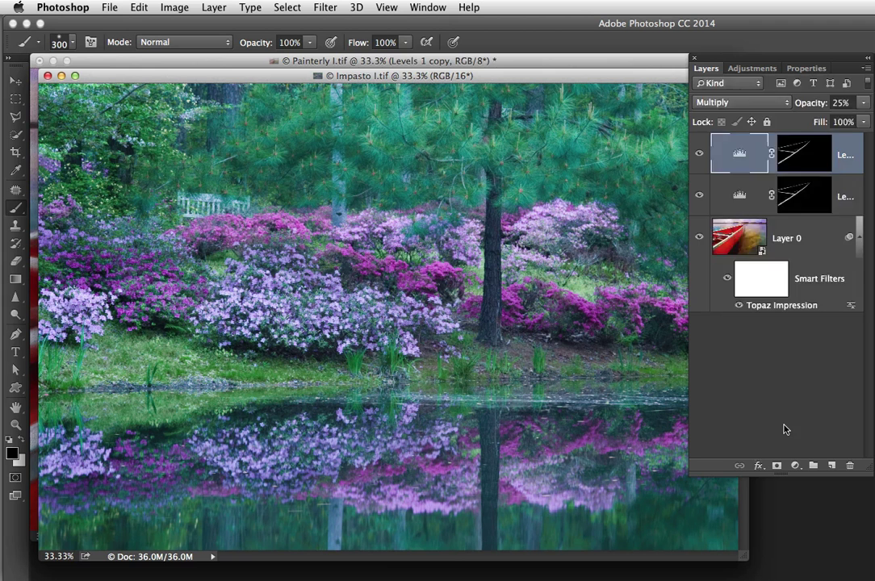
# Close Painterly I.tif without saving its changes and move the Impasto I.tif window into the main workspace.
pyautogui.moveTo(202, 79); pyautogui.dragTo(193, 63)
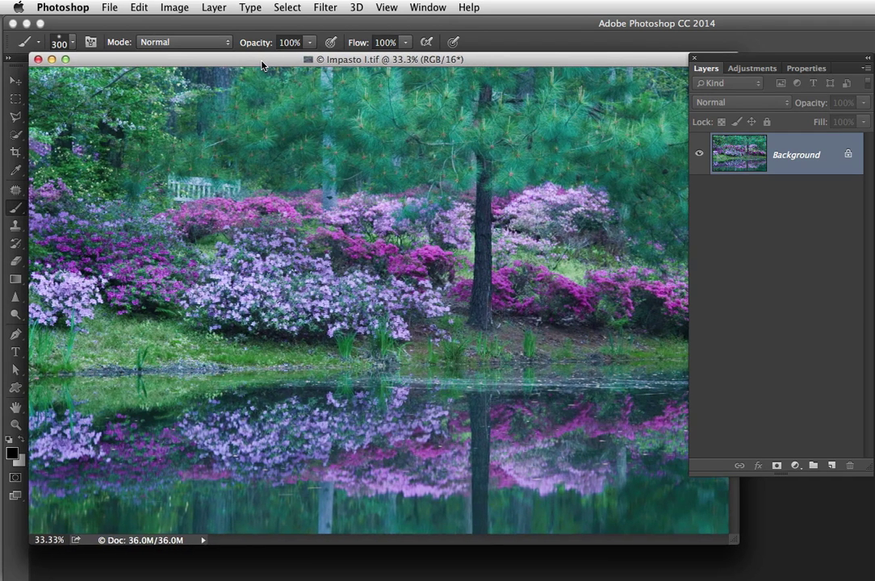
pyautogui.moveTo(263, 64)
pyautogui.mouseDown()
pyautogui.moveTo(458, 515)
pyautogui.moveTo(418, 527)
pyautogui.moveTo(443, 571)
pyautogui.mouseUp()
pyautogui.click(250, 62)
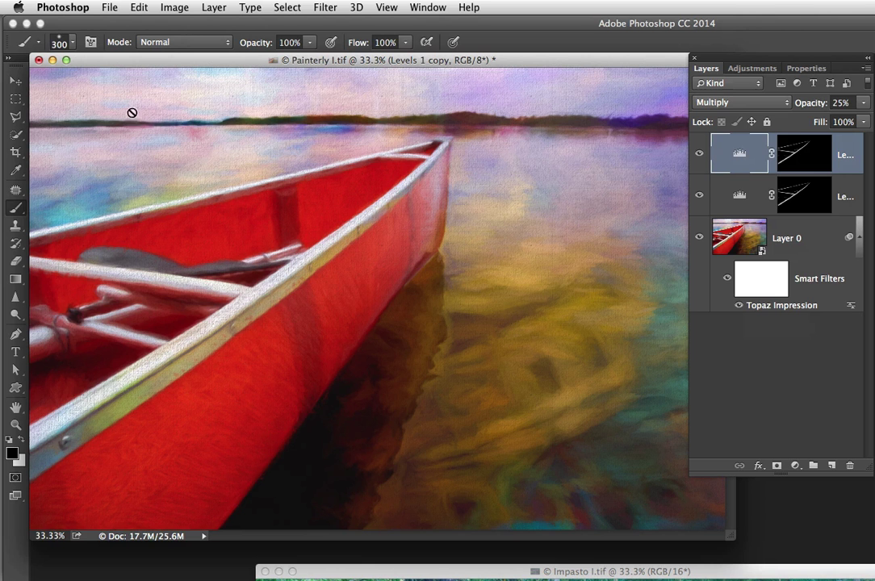
pyautogui.click(38, 60)
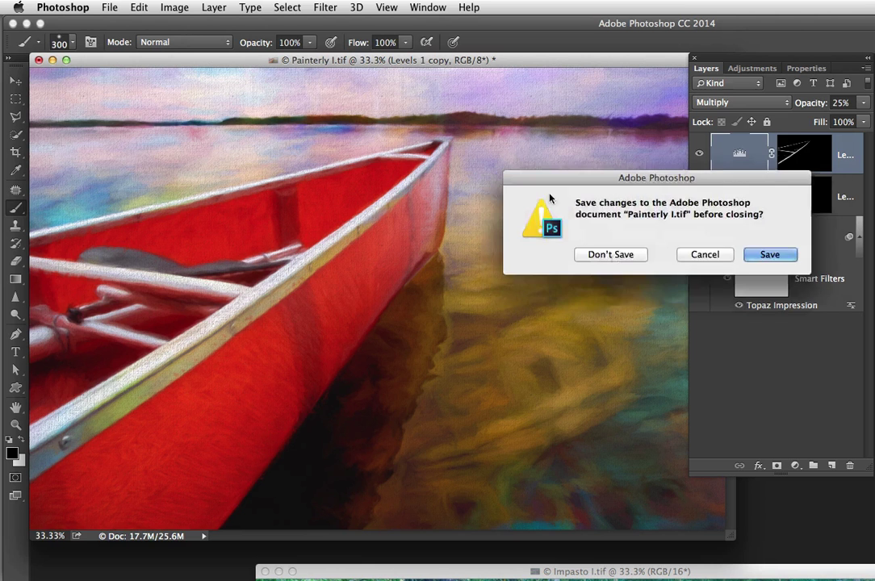
pyautogui.click(615, 255)
pyautogui.moveTo(447, 577); pyautogui.dragTo(220, 64)
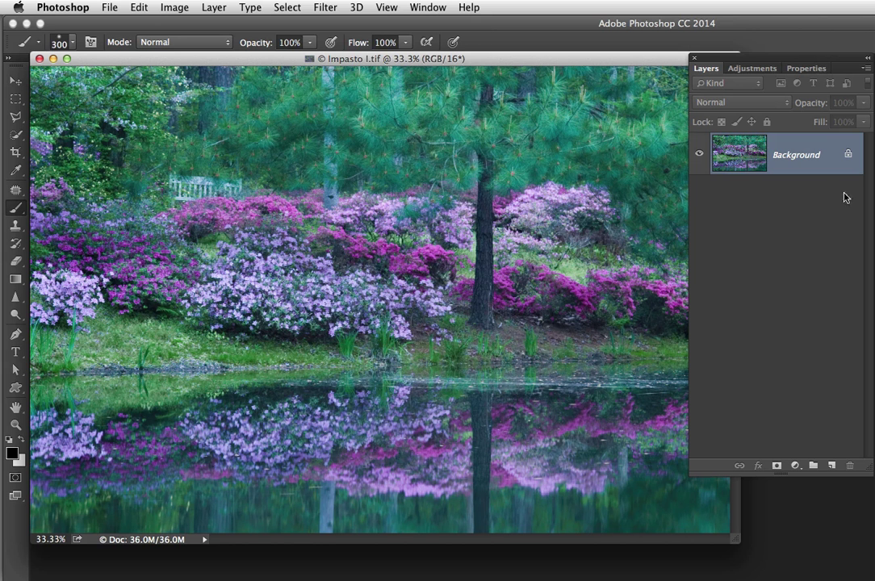
# Open the azalea photo in the Topaz Impression filter and choose the Impasto I preset from the Impressionistic effects.
pyautogui.click(329, 8)
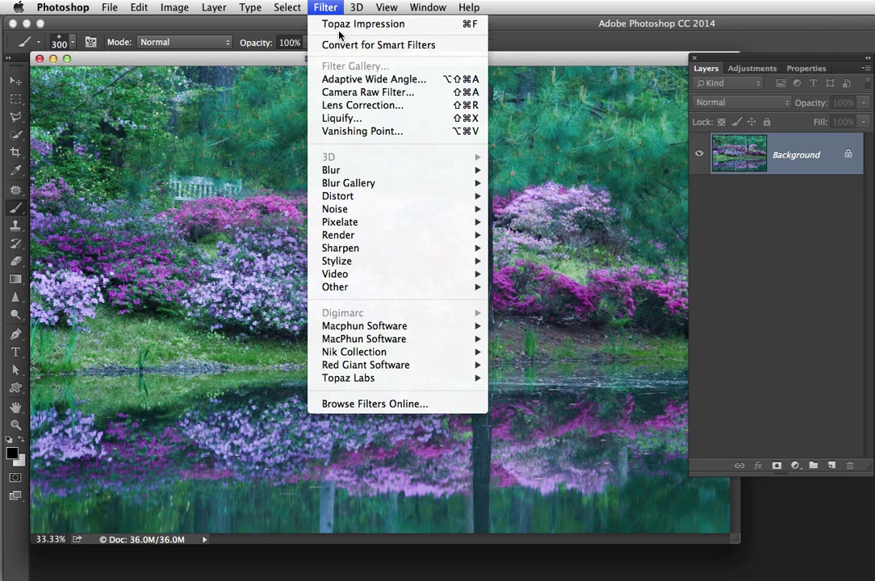
pyautogui.moveTo(474, 381)
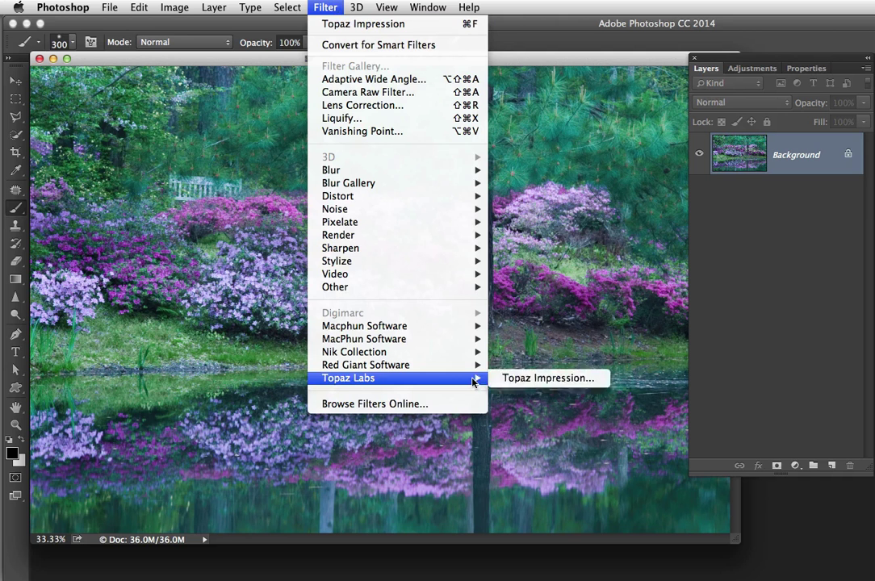
pyautogui.click(524, 379)
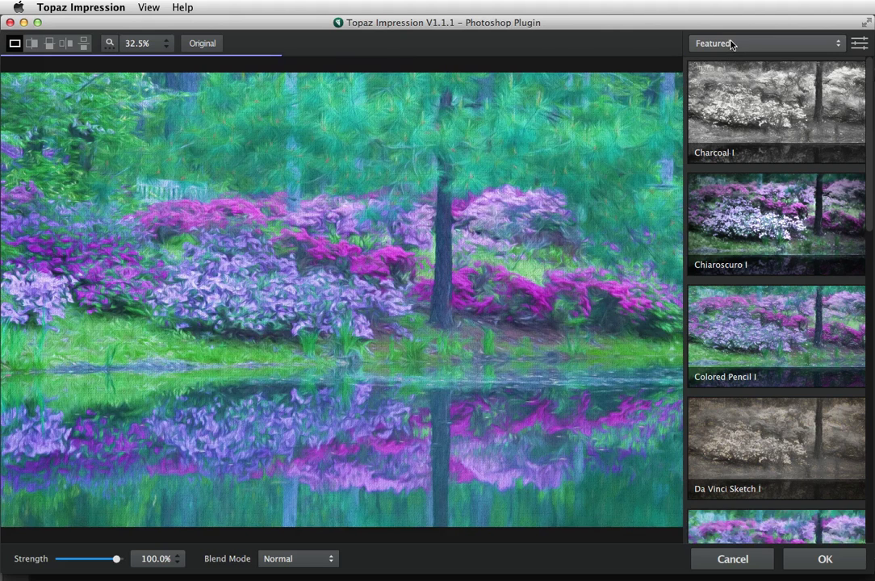
pyautogui.click(731, 44)
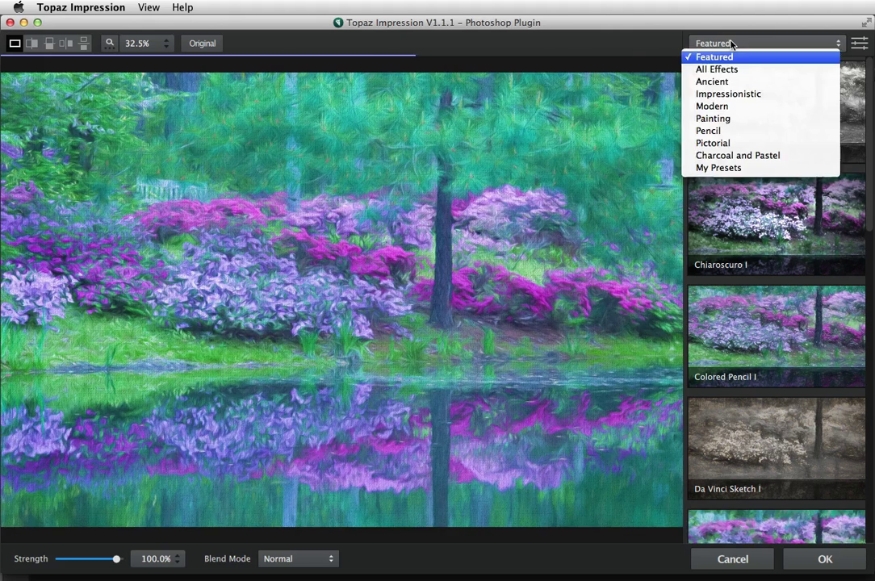
pyautogui.click(730, 93)
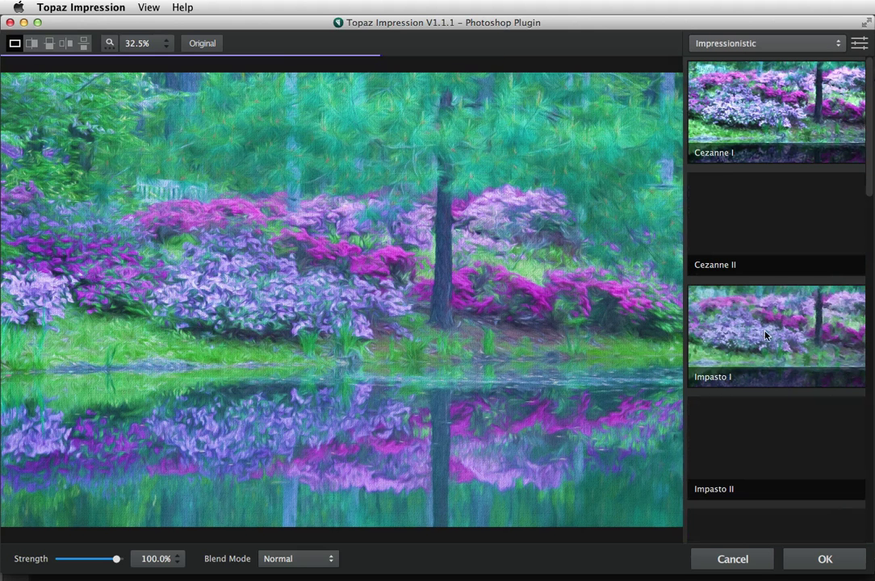
pyautogui.moveTo(750, 328)
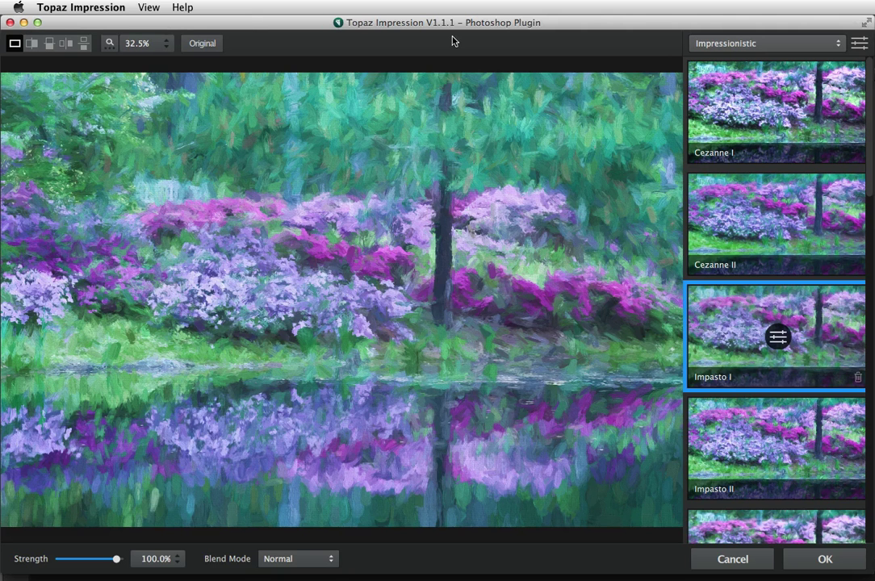
# Examine the Impasto I brushwork on the azaleas in the preview at 100% zoom.
pyautogui.click(111, 43)
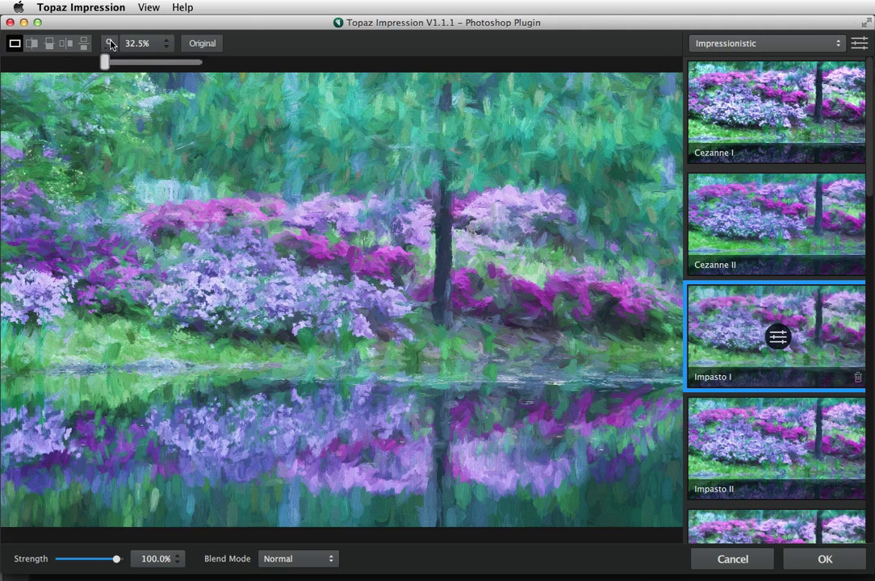
pyautogui.scroll(1, 111, 43)
pyautogui.scroll(10, 110, 43)
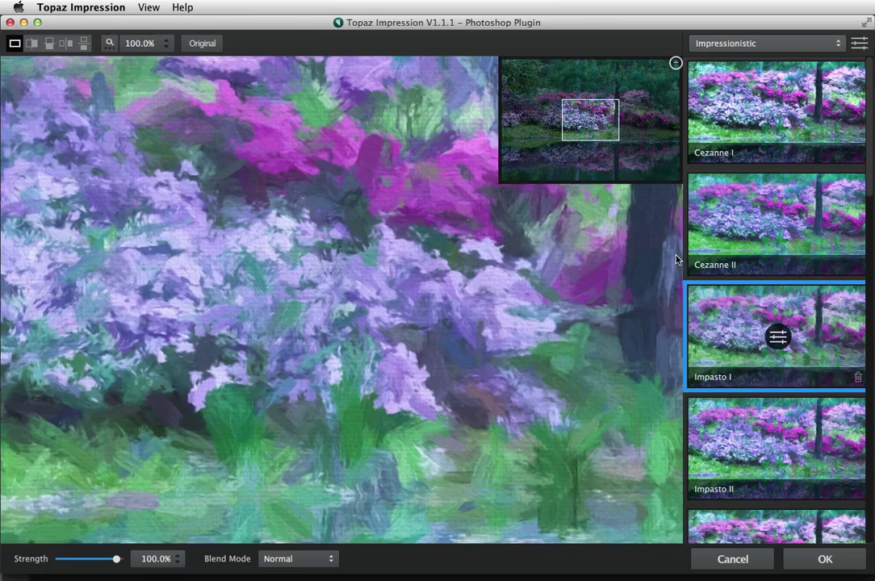
# Try a Canvas III texture strength of 0.63 in the Impasto I settings, check the whole image, and cancel the filter.
pyautogui.click(676, 64)
pyautogui.moveTo(481, 179)
pyautogui.mouseDown()
pyautogui.moveTo(447, 227)
pyautogui.moveTo(502, 255)
pyautogui.mouseUp()
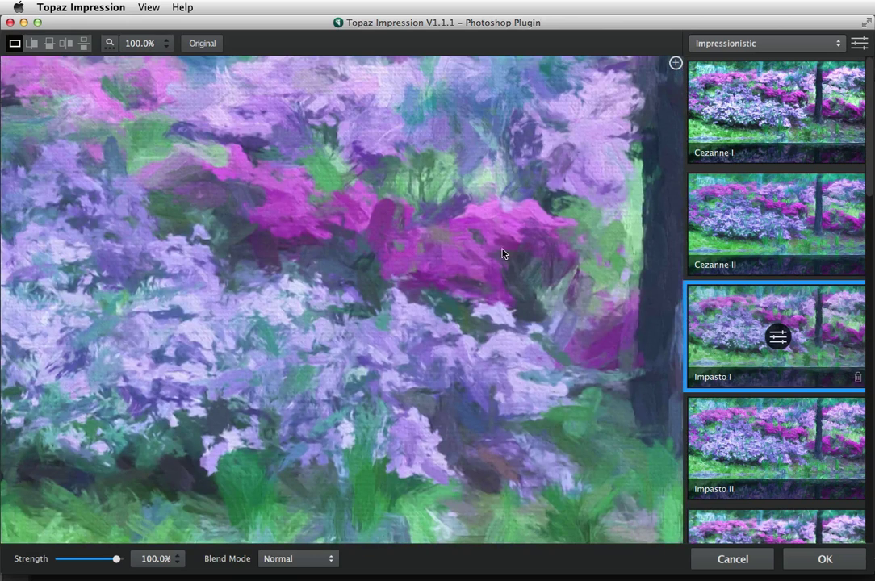
pyautogui.click(777, 343)
pyautogui.scroll(-5, 772, 404)
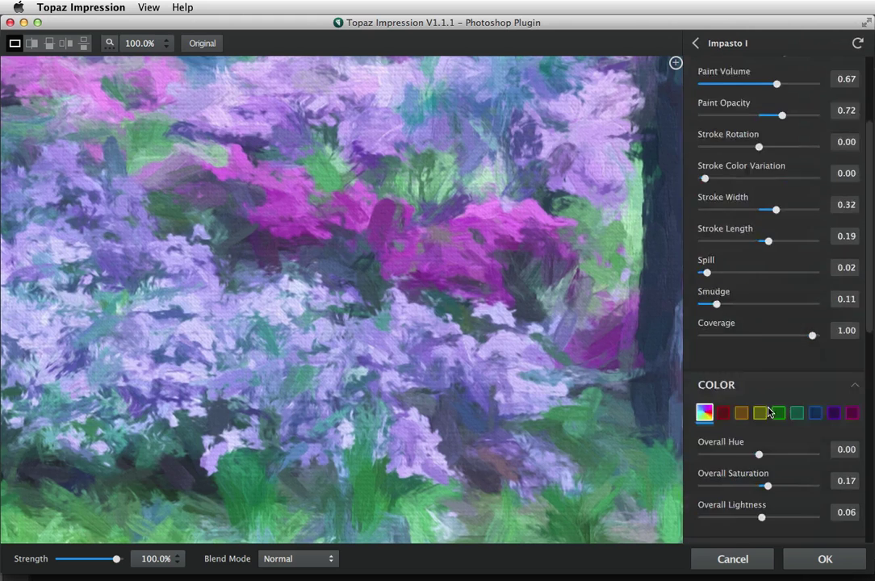
pyautogui.scroll(-10, 768, 411)
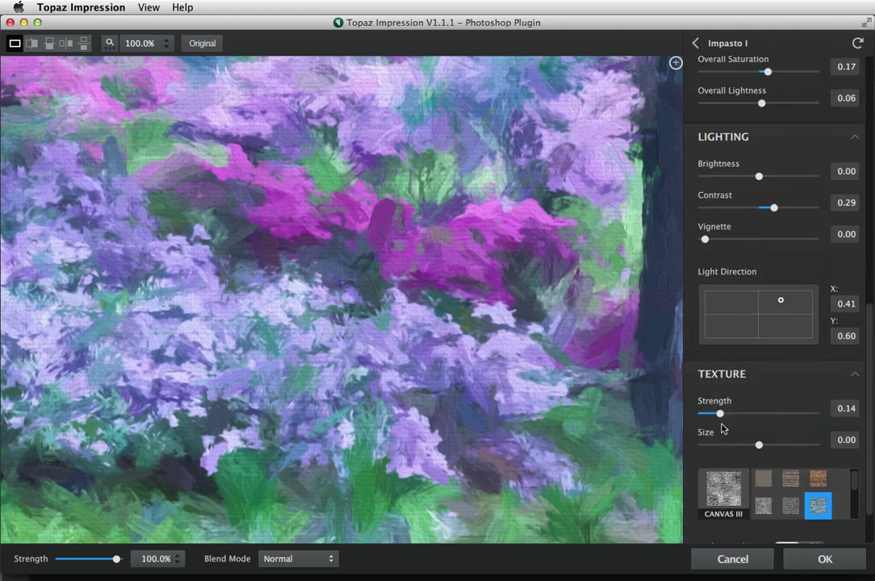
pyautogui.moveTo(720, 413); pyautogui.dragTo(783, 418)
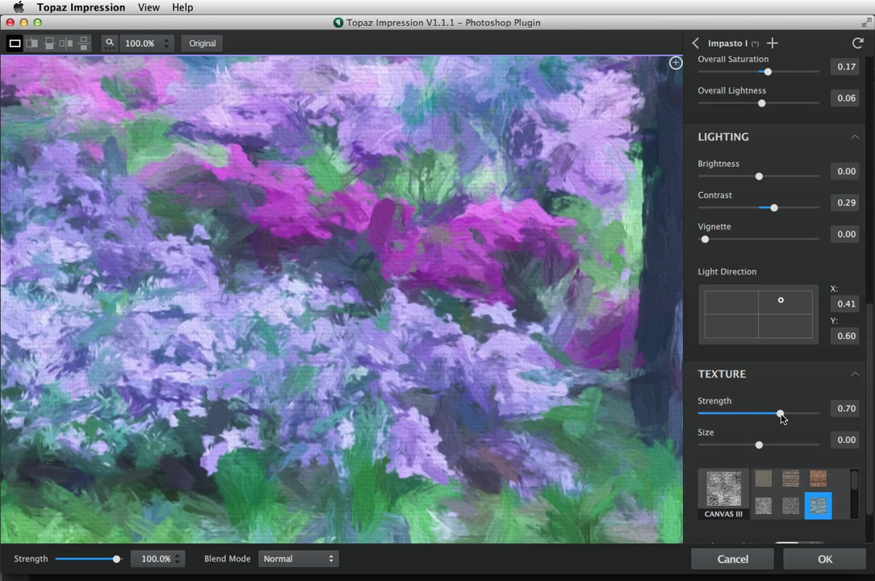
pyautogui.moveTo(781, 417); pyautogui.dragTo(772, 414)
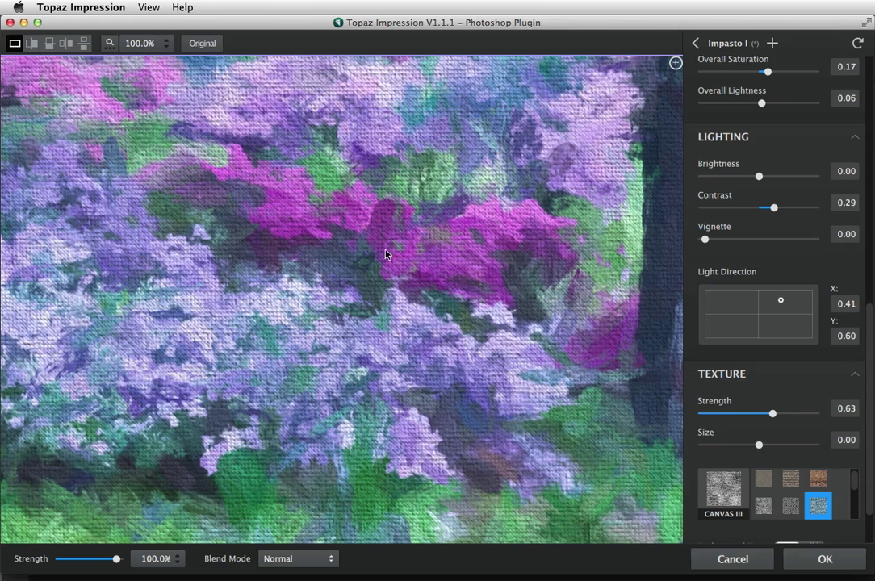
pyautogui.moveTo(360, 250); pyautogui.dragTo(359, 250)
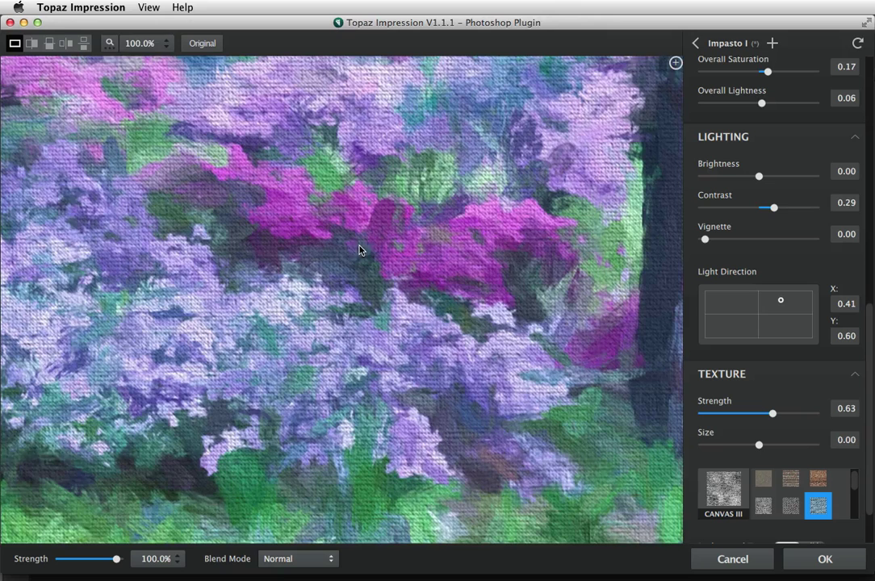
pyautogui.click(110, 43)
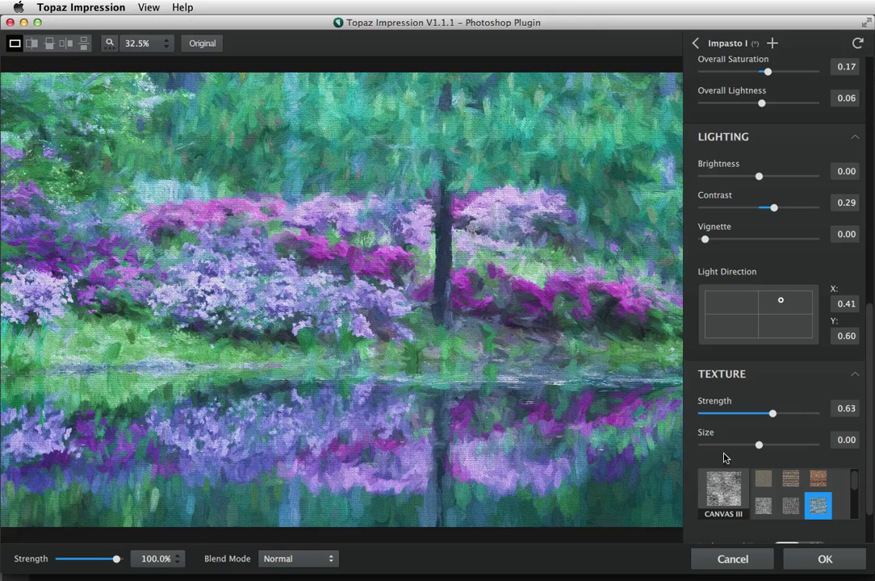
pyautogui.click(730, 559)
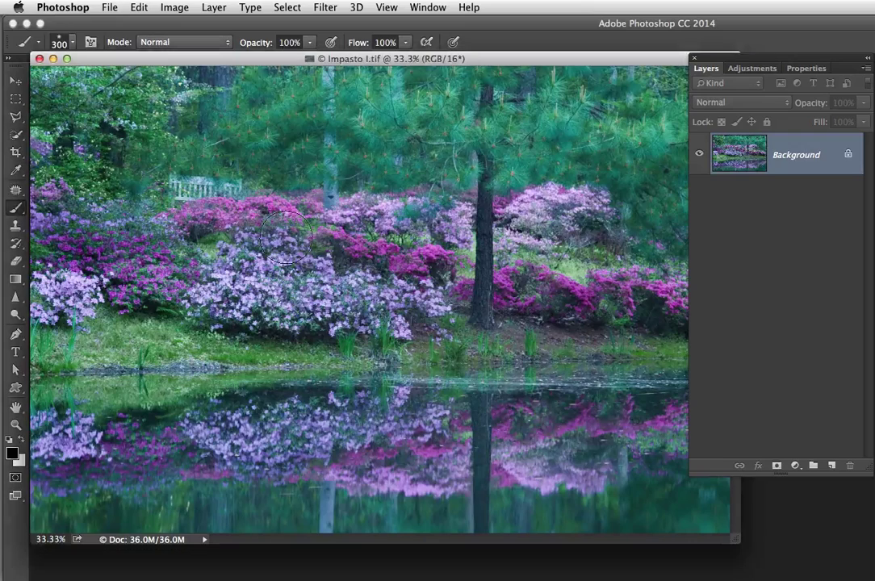
# Close Impasto I.tif, switch to Adobe Bridge and open Cezanne I.tif in Photoshop.
pyautogui.press('super+w')
pyautogui.moveTo(6, 214)
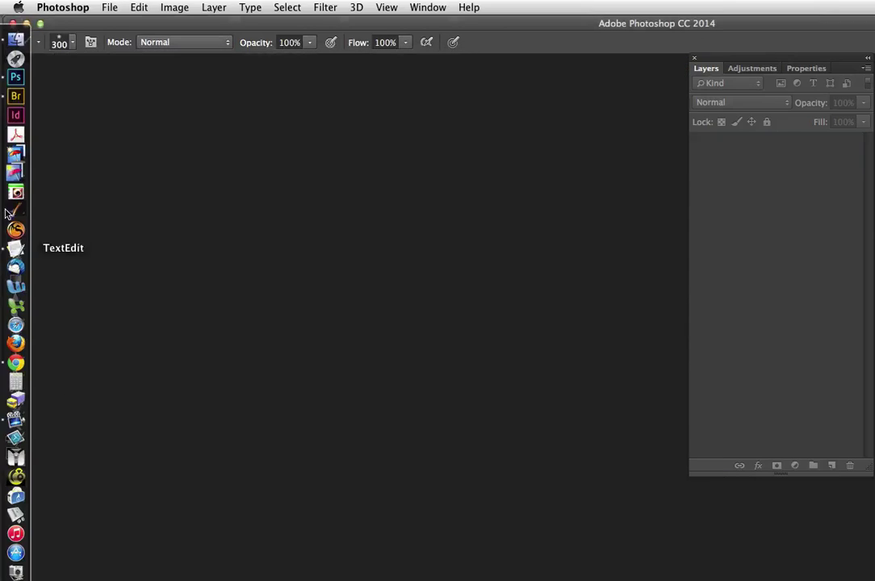
pyautogui.click(15, 96)
pyautogui.scroll(5, 240, 323)
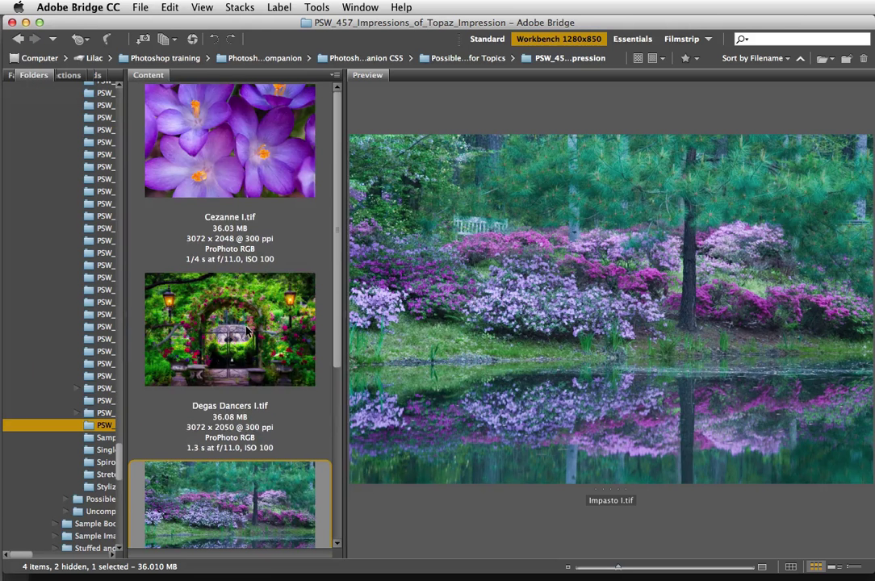
pyautogui.click(217, 154)
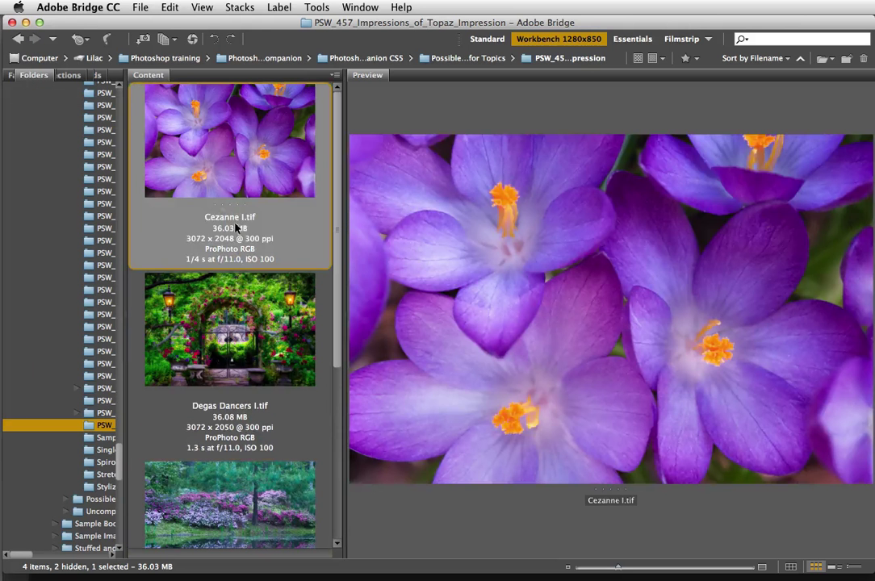
pyautogui.doubleClick(204, 148)
pyautogui.click(791, 430)
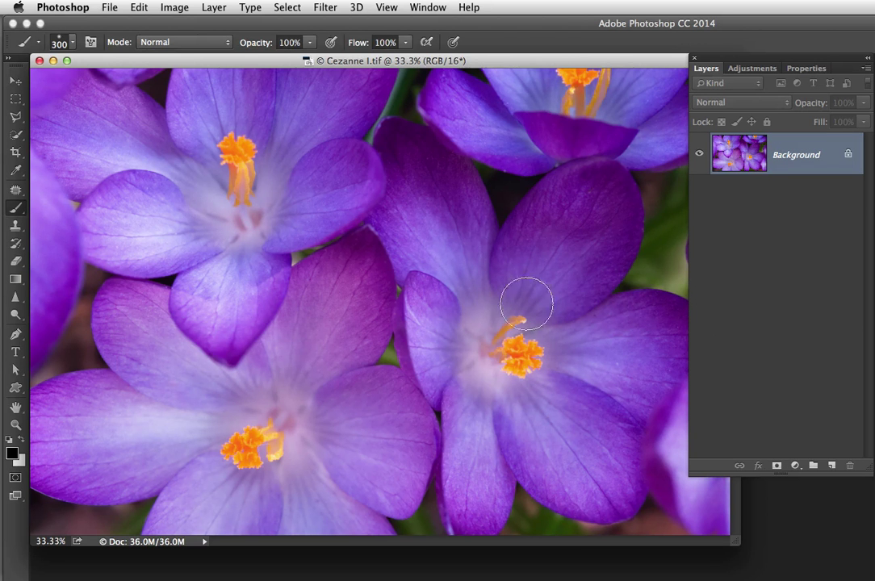
# Open the crocus photo in the Topaz Impression filter and choose the Cezanne I preset.
pyautogui.click(323, 8)
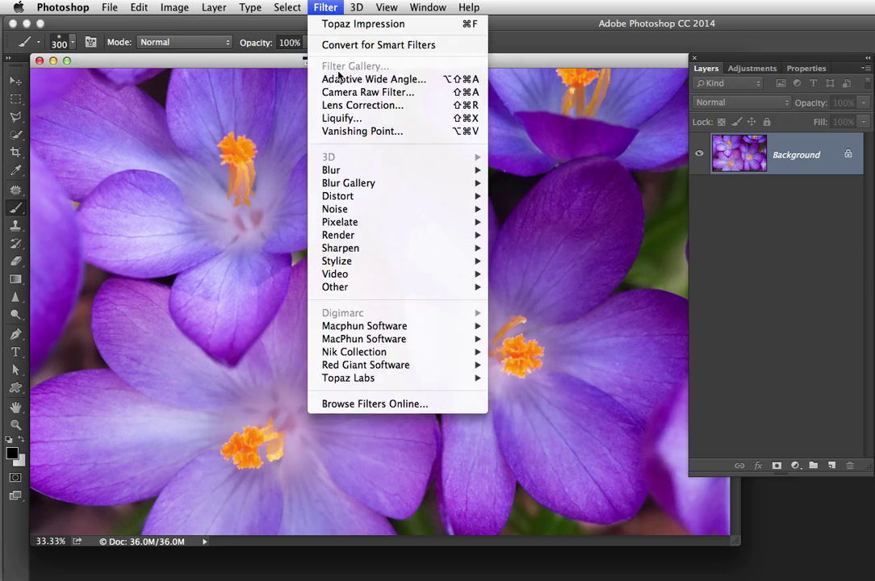
pyautogui.moveTo(480, 378)
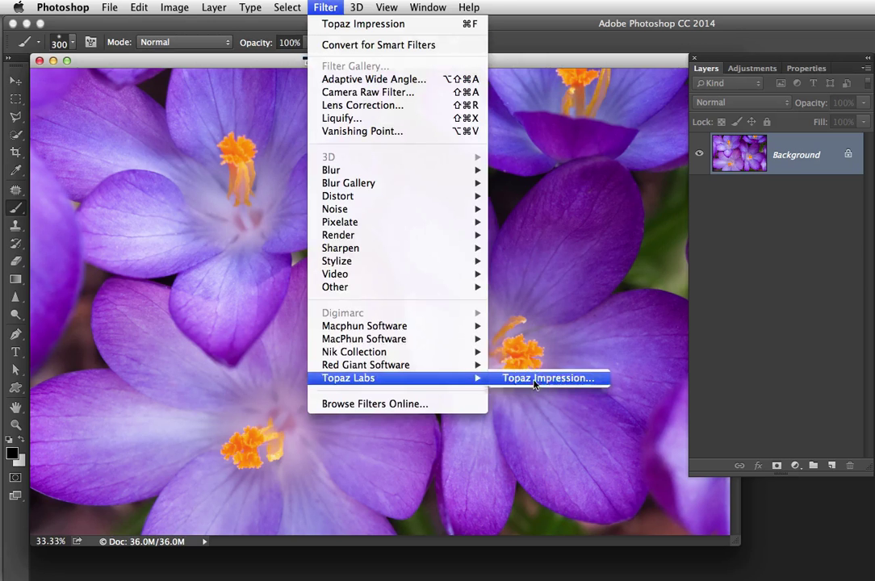
pyautogui.click(529, 382)
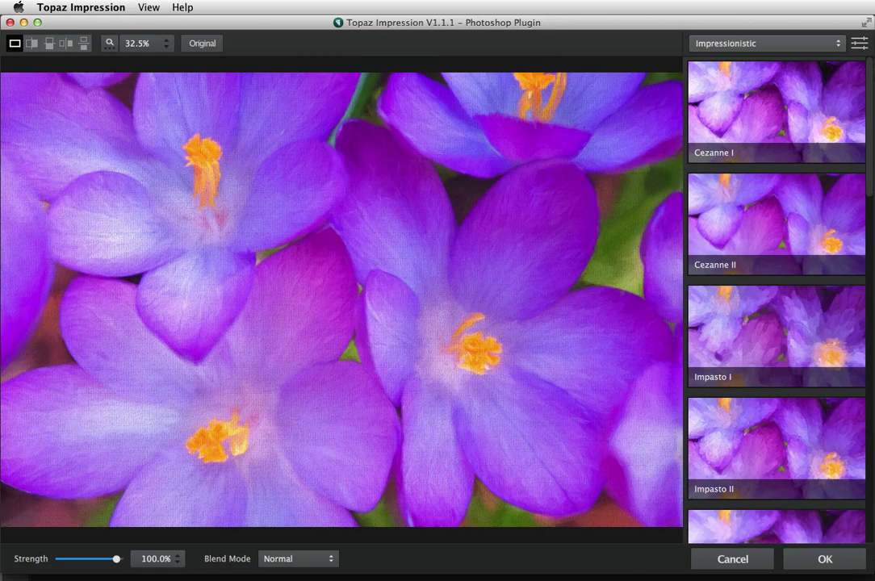
pyautogui.click(755, 119)
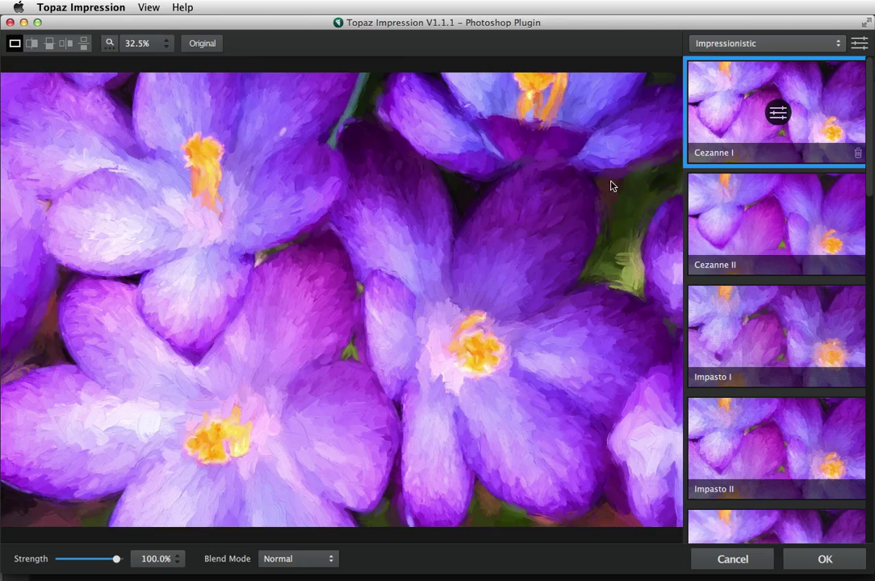
# Examine the Cezanne I brushwork on the crocus petals at 100% zoom and return to the whole-image view.
pyautogui.click(110, 43)
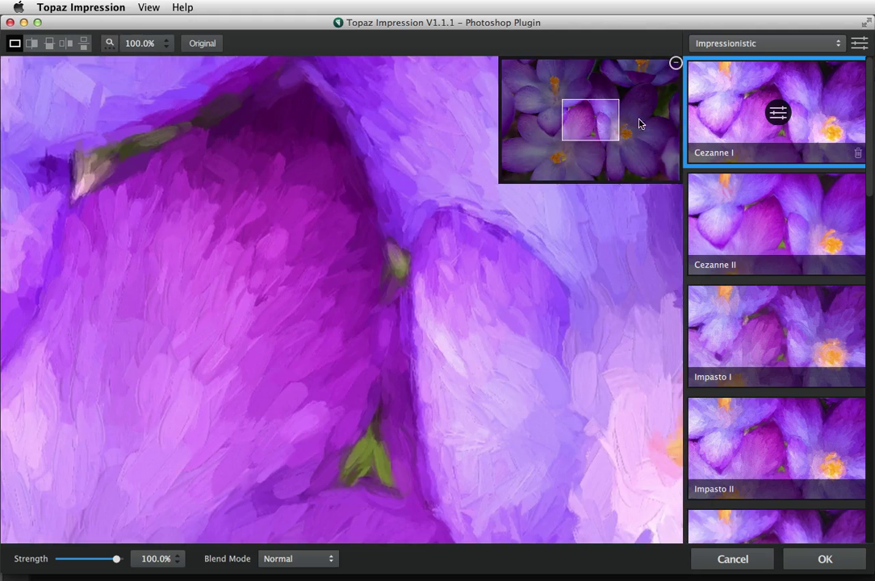
pyautogui.click(676, 63)
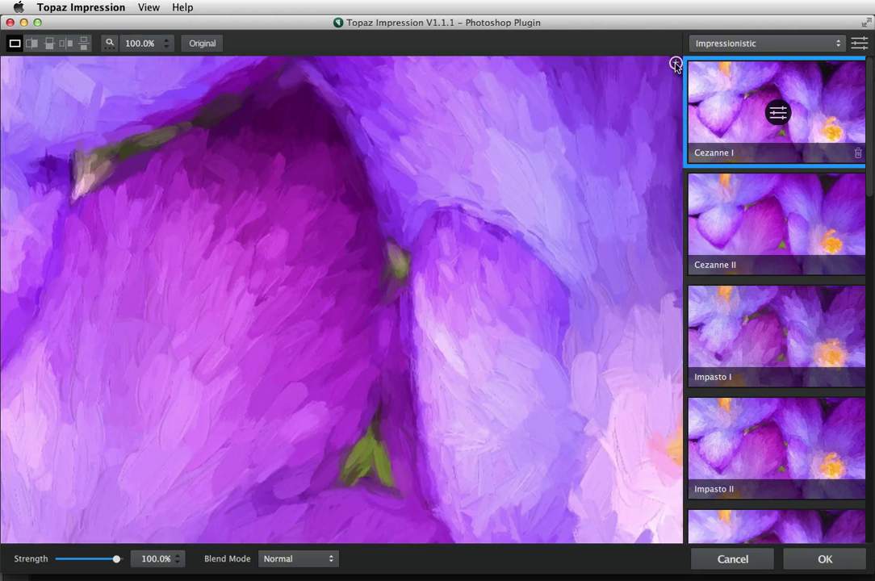
pyautogui.click(110, 44)
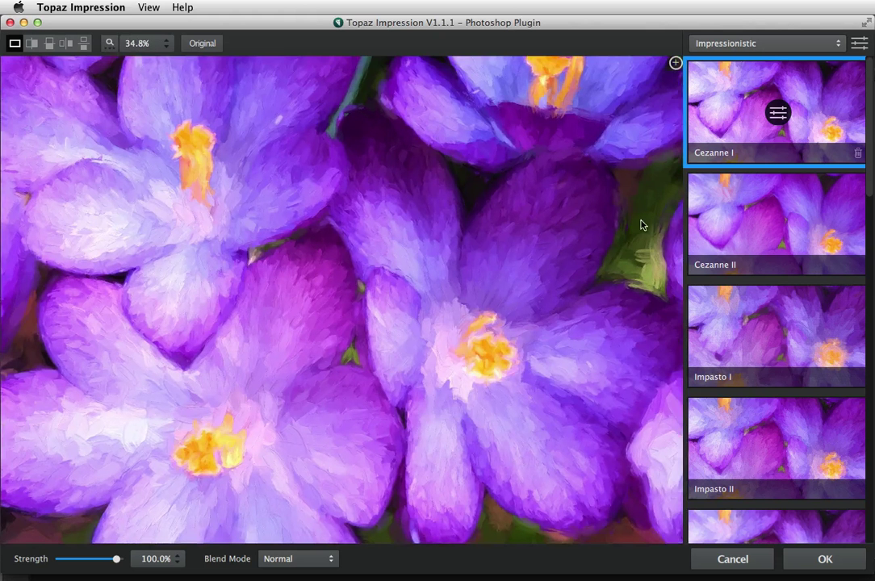
pyautogui.click(113, 44)
pyautogui.click(113, 43)
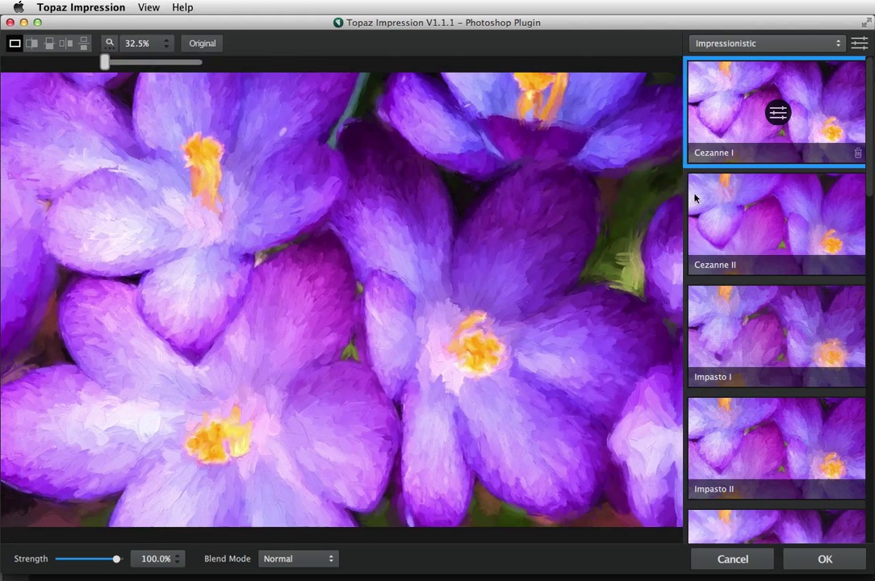
# Try the Cezanne II preset, open its stroke and color settings, and cancel the filter.
pyautogui.click(783, 218)
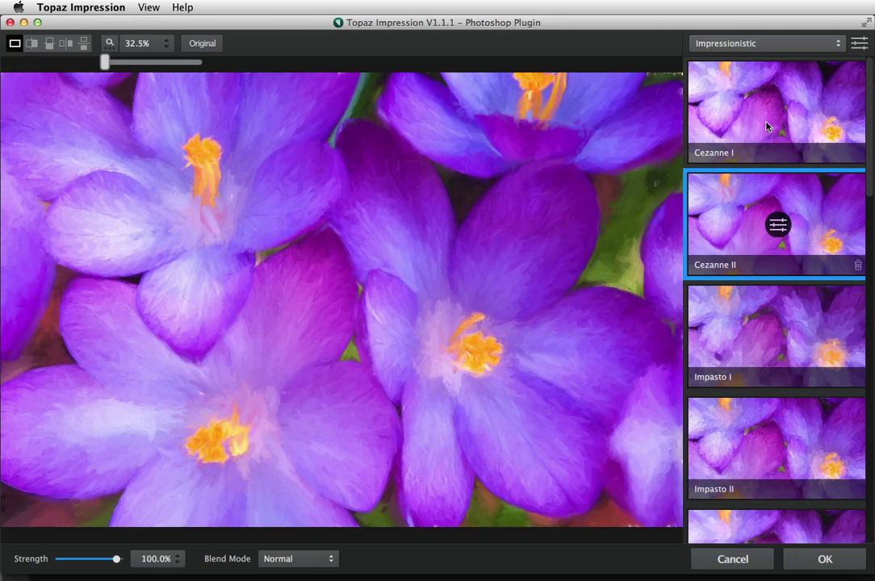
pyautogui.click(778, 228)
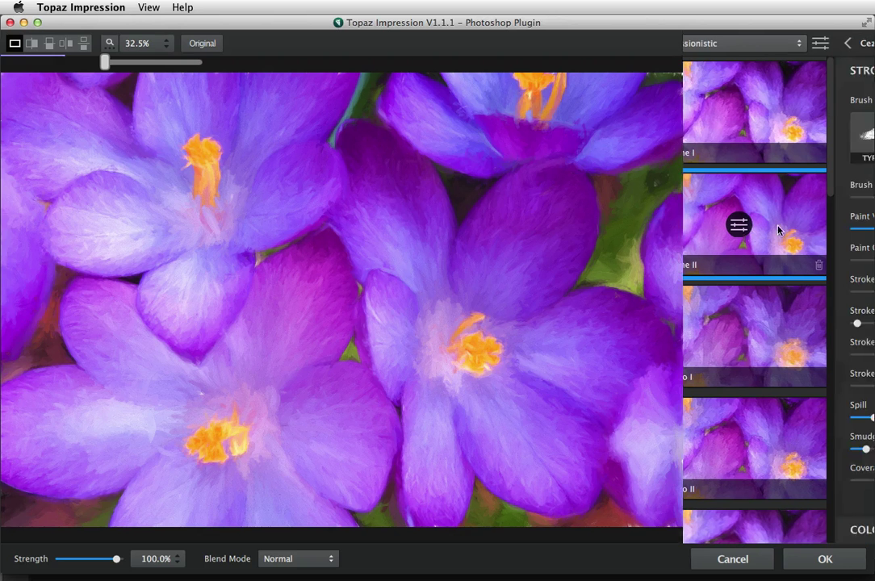
pyautogui.scroll(-2, 777, 364)
pyautogui.scroll(-4, 778, 364)
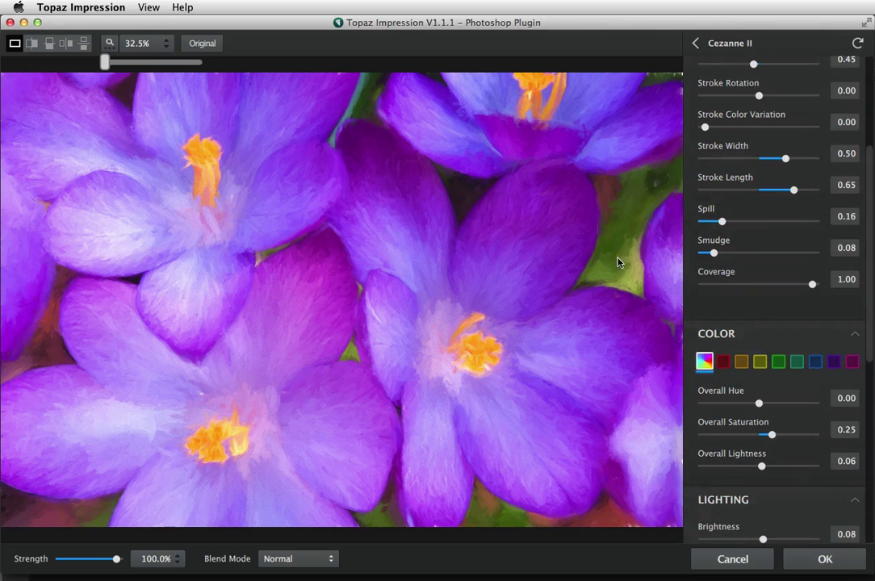
pyautogui.click(778, 361)
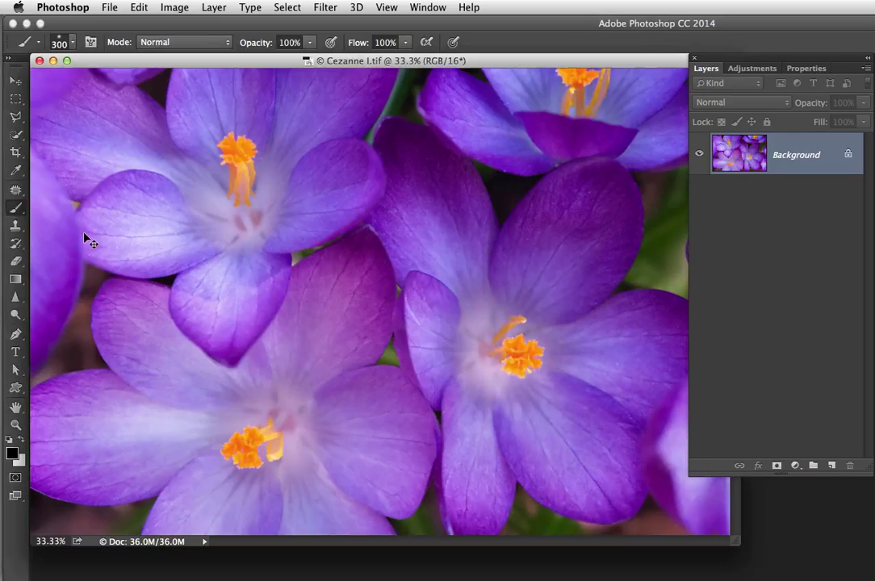
# Close Cezanne I.tif, switch to Adobe Bridge and open Degas Dancers I.tif in Photoshop.
pyautogui.press('super+w')
pyautogui.click(16, 97)
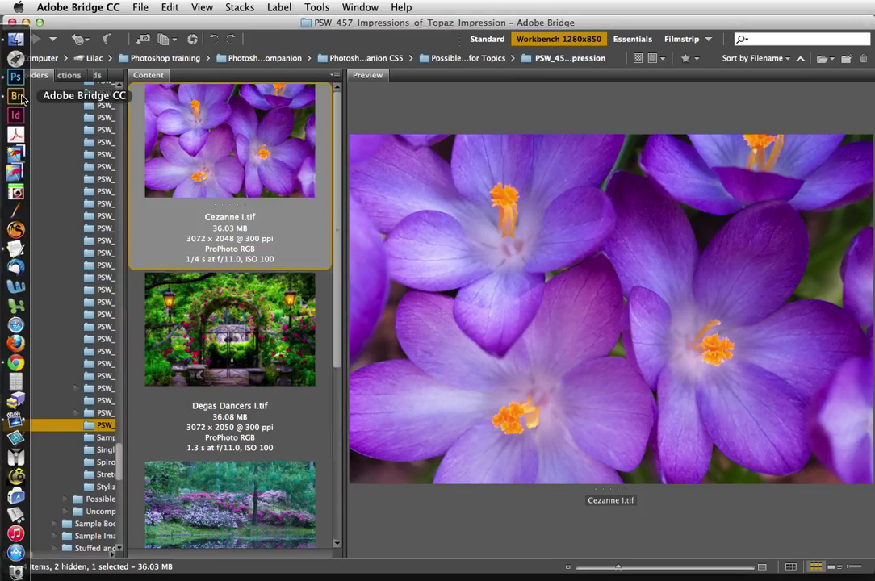
pyautogui.click(216, 329)
pyautogui.doubleClick(216, 330)
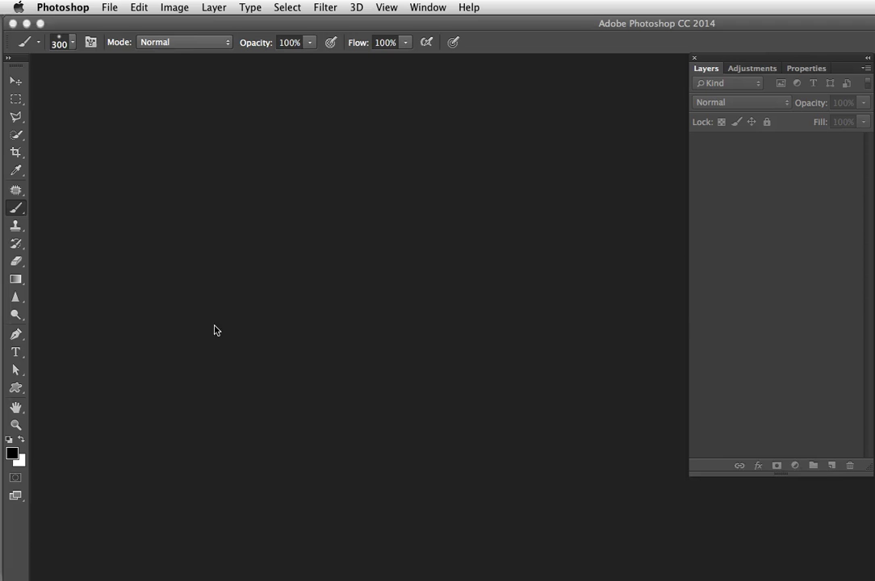
pyautogui.click(794, 431)
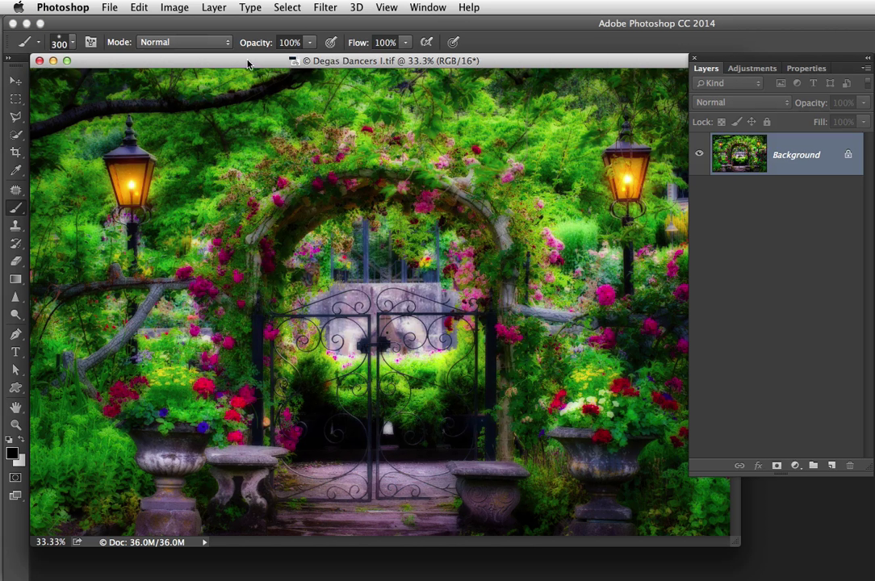
# Open the garden gate photo in the Topaz Impression filter and choose the Degas Dancers I preset from the Painting effects.
pyautogui.click(318, 7)
pyautogui.moveTo(399, 378)
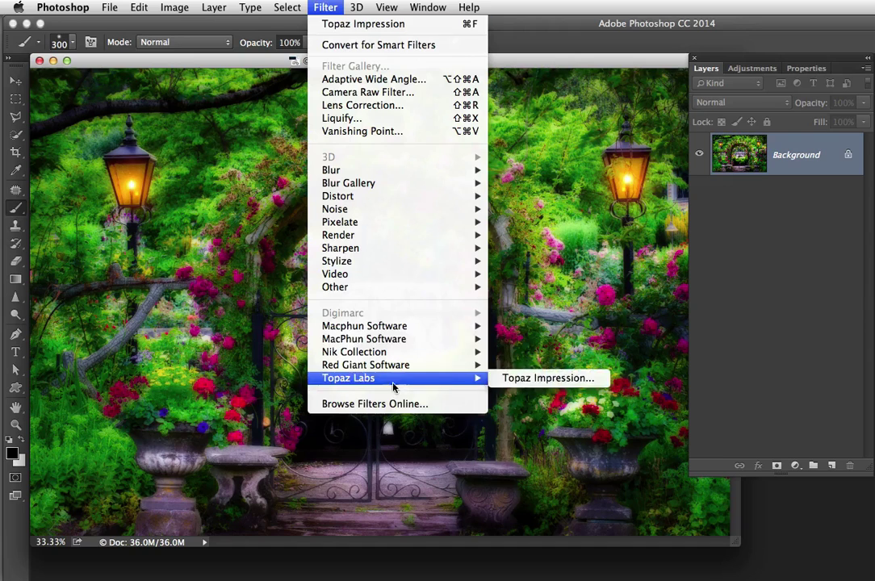
pyautogui.click(516, 377)
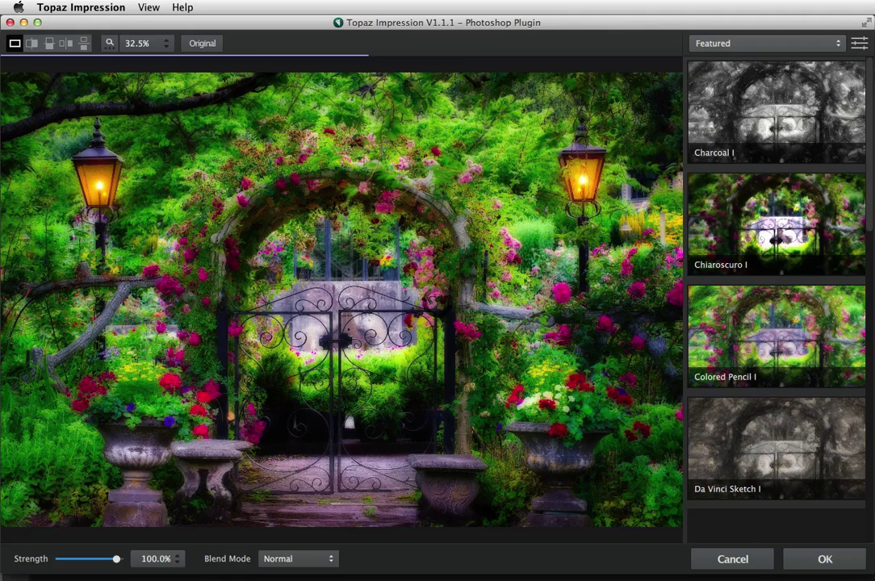
pyautogui.scroll(-1, 802, 336)
pyautogui.click(802, 335)
pyautogui.scroll(-5, 801, 335)
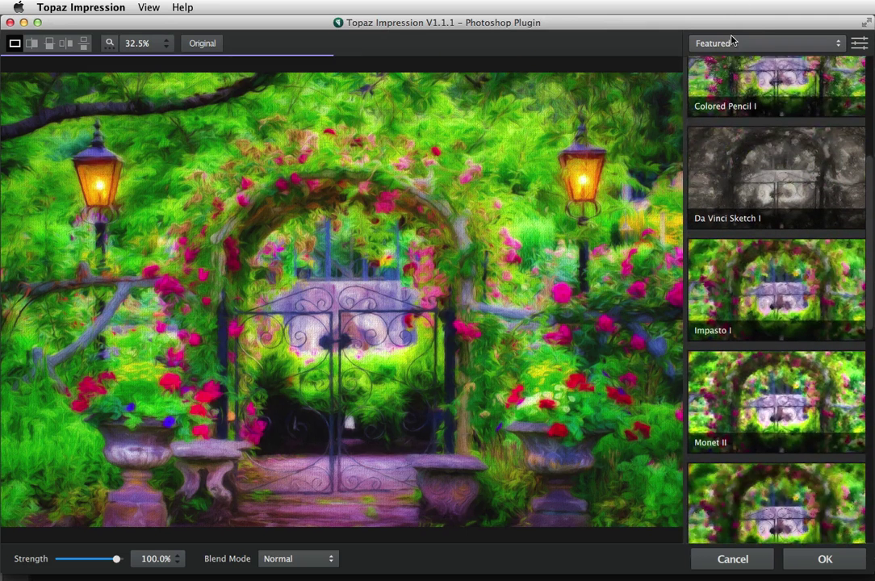
pyautogui.click(726, 43)
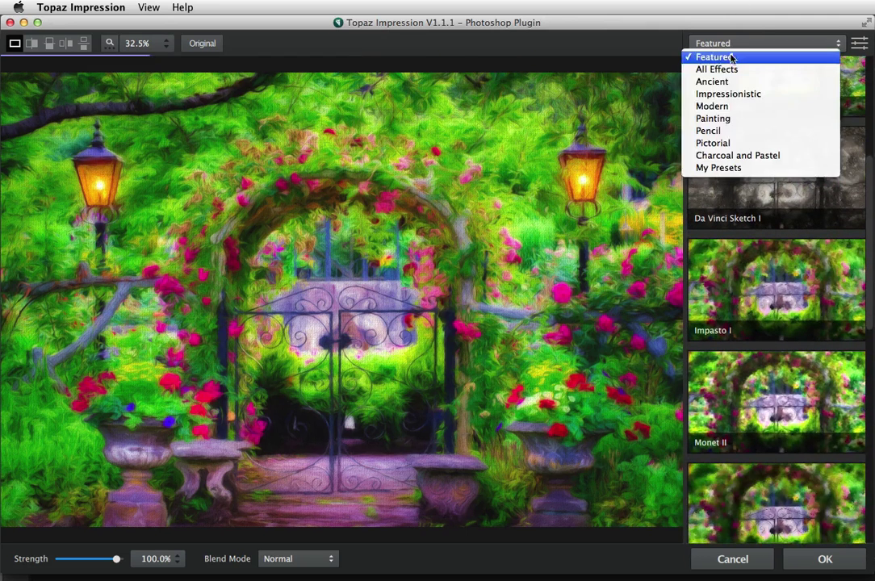
pyautogui.click(723, 119)
pyautogui.scroll(-4, 775, 270)
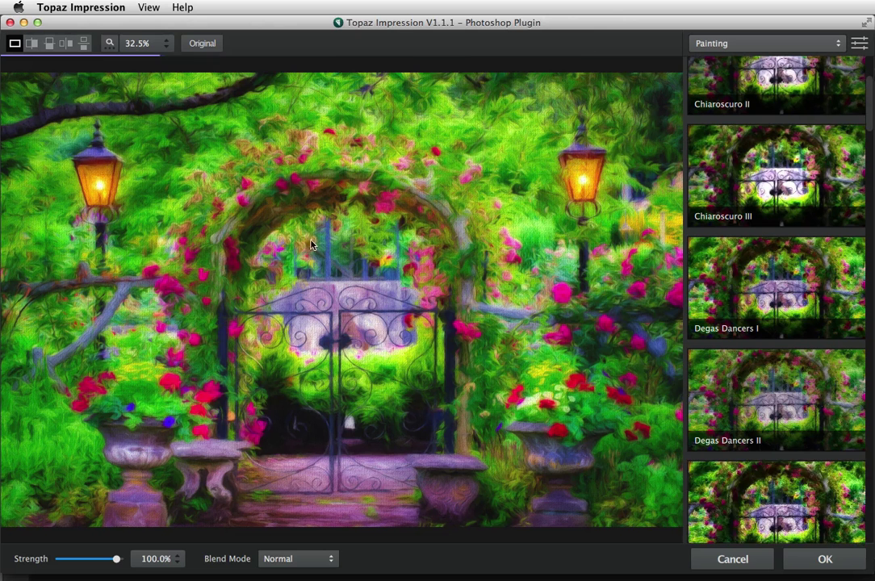
pyautogui.click(758, 282)
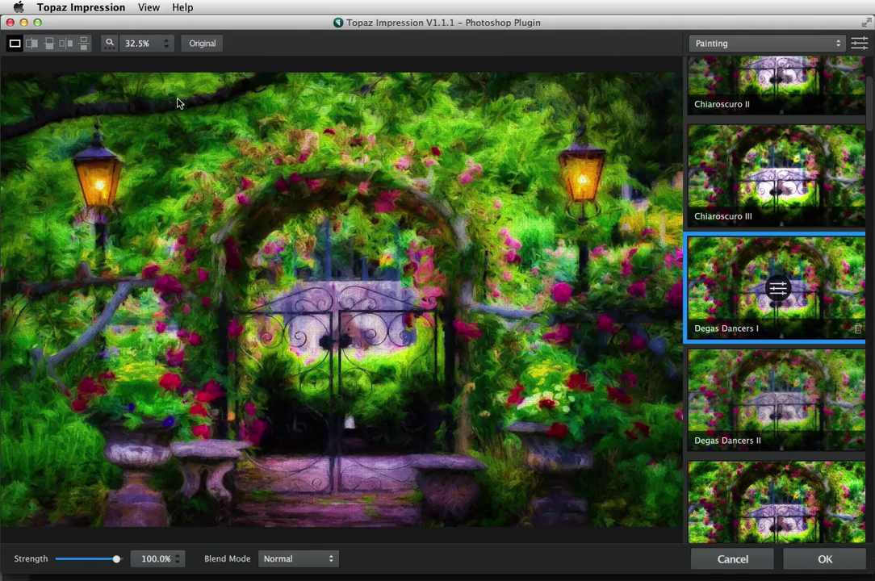
# Examine the Degas Dancers I brushwork on the garden gate at 100% zoom with the navigator hidden.
pyautogui.moveTo(102, 59)
pyautogui.moveTo(103, 60); pyautogui.dragTo(195, 60)
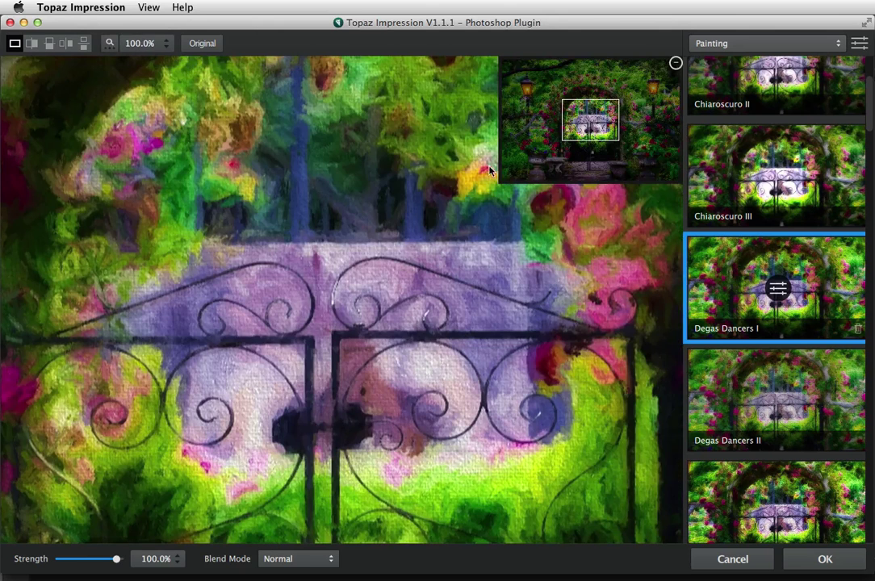
pyautogui.click(675, 63)
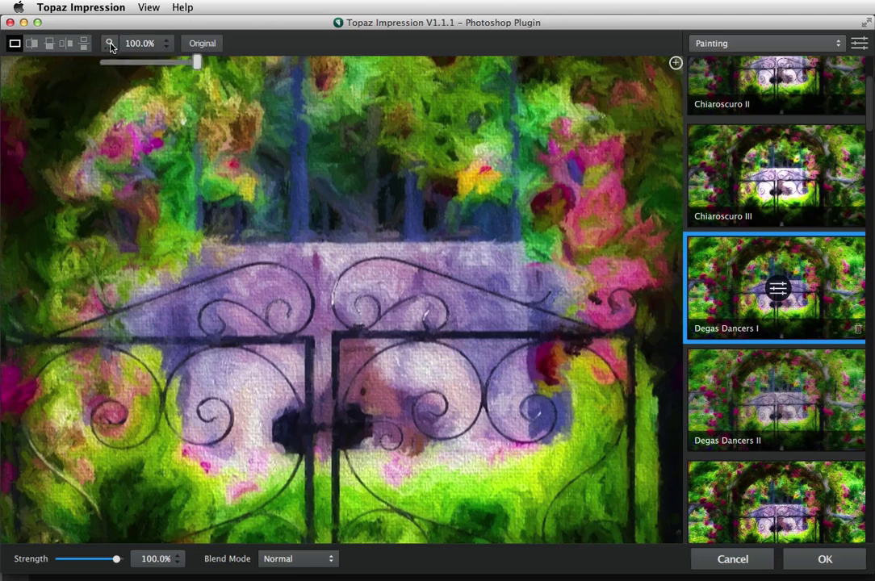
# Open the Degas Dancers I preset's settings for the whole garden gate photo and reduce Coverage to 0.15.
pyautogui.click(103, 60)
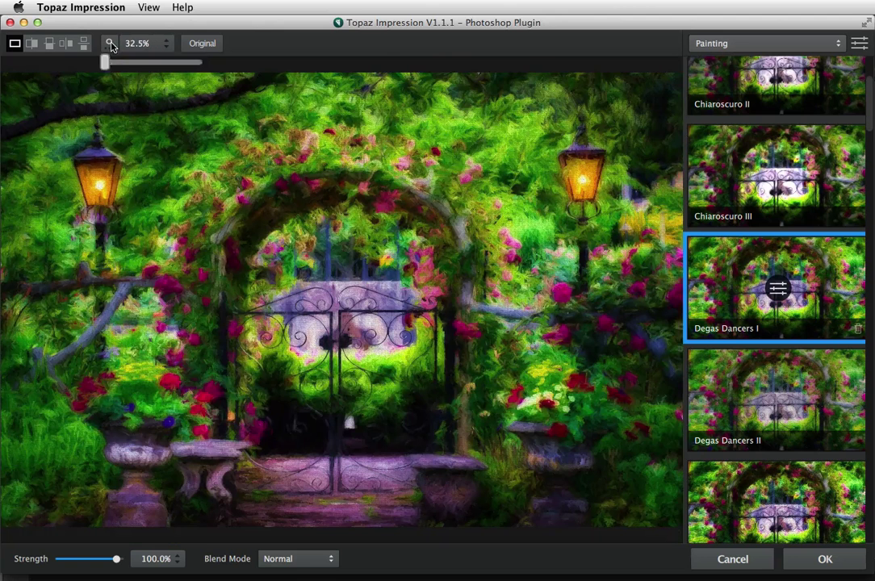
pyautogui.click(778, 290)
pyautogui.scroll(-2, 791, 311)
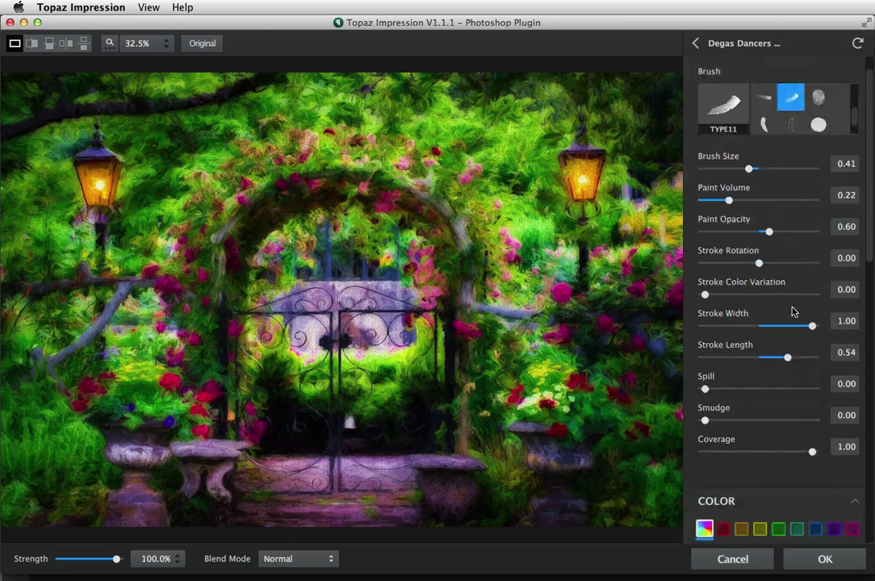
pyautogui.scroll(-5, 792, 312)
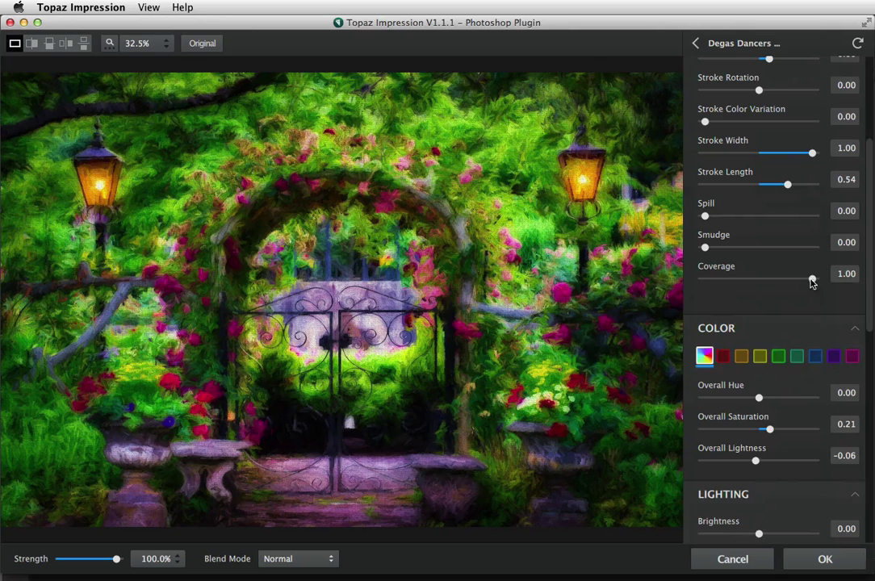
pyautogui.moveTo(812, 279); pyautogui.dragTo(722, 279)
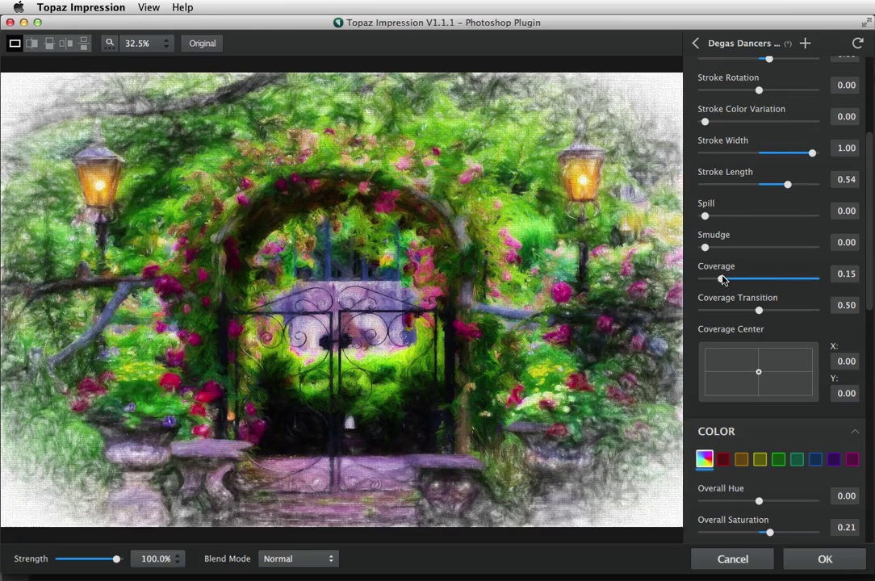
# Try softer and harder Coverage Transition values, ending at 0.54 with Coverage at 0.15.
pyautogui.moveTo(759, 311); pyautogui.dragTo(744, 312)
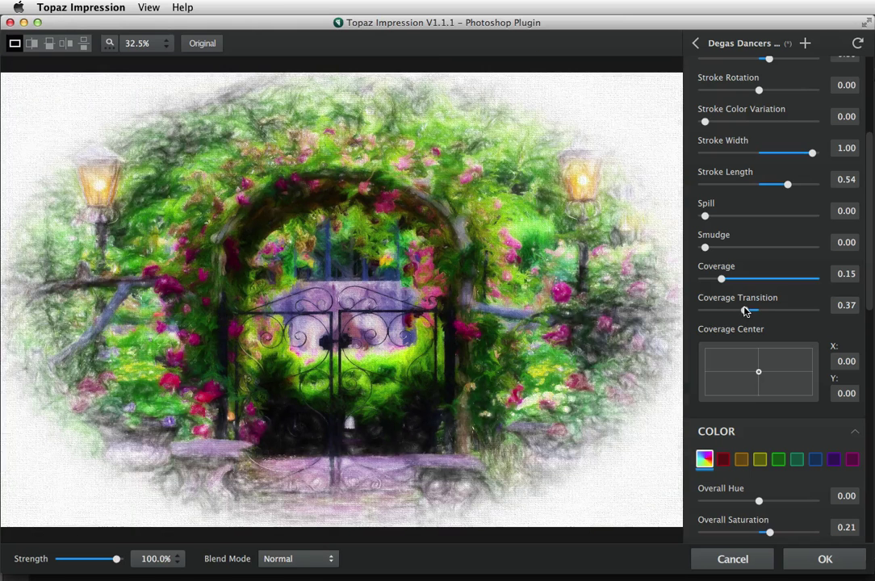
pyautogui.moveTo(744, 311); pyautogui.dragTo(754, 312)
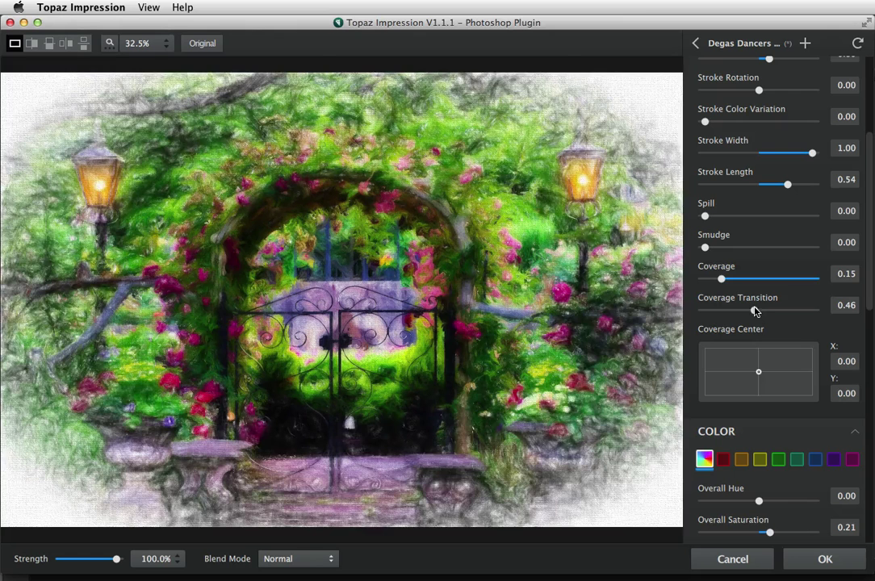
pyautogui.moveTo(754, 311); pyautogui.dragTo(761, 311)
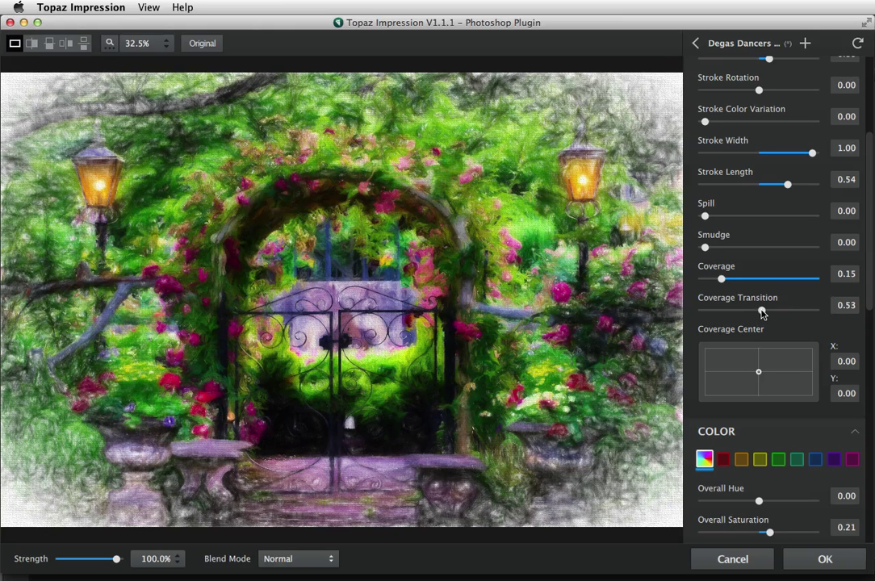
pyautogui.moveTo(761, 312); pyautogui.dragTo(763, 312)
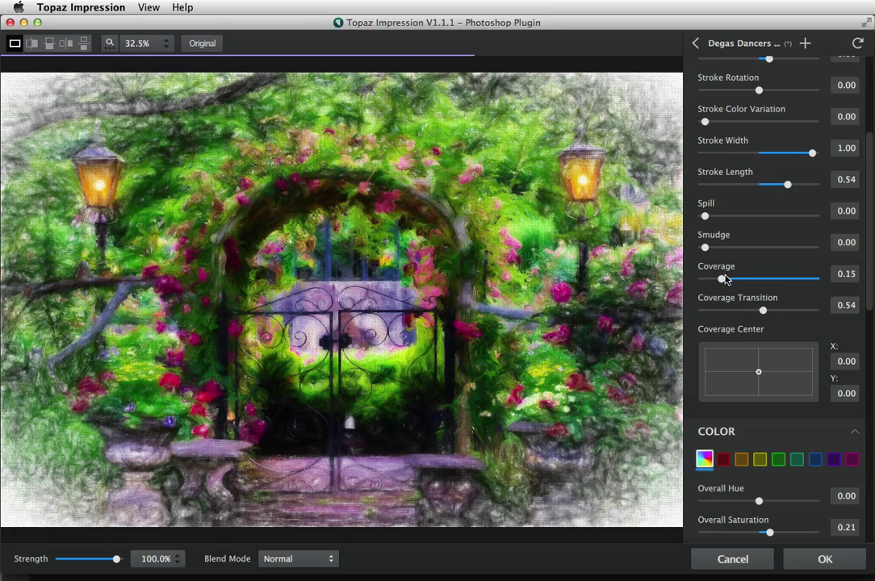
pyautogui.moveTo(721, 280)
pyautogui.mouseDown()
pyautogui.moveTo(713, 280)
pyautogui.moveTo(720, 280)
pyautogui.mouseUp()
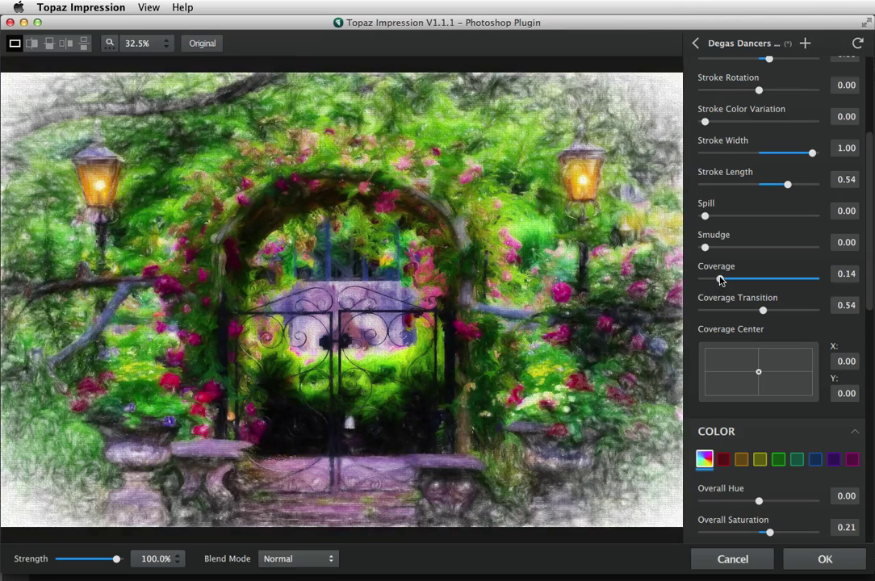
pyautogui.moveTo(720, 280); pyautogui.dragTo(722, 280)
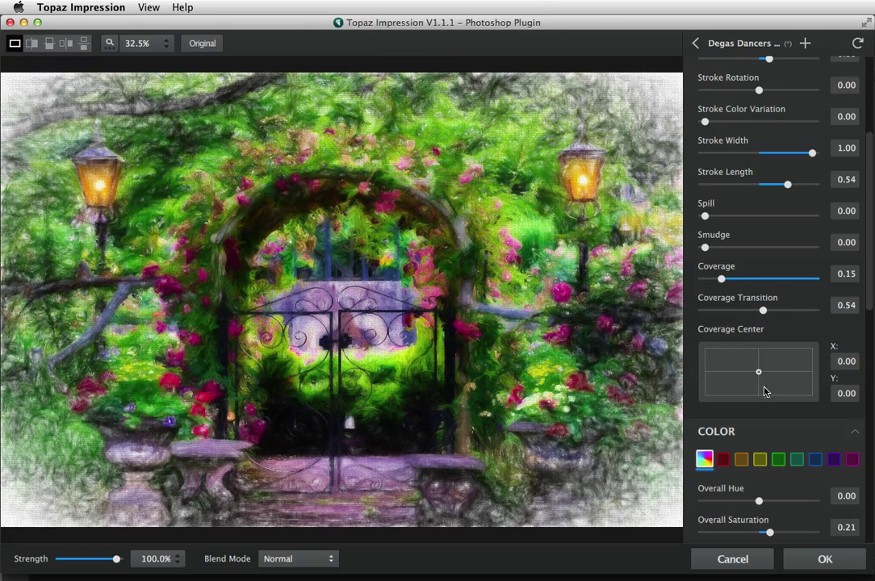
# Revert the Coverage and Coverage Transition changes to the original Degas Dancers I values.
pyautogui.scroll(-1, 761, 285)
pyautogui.scroll(2, 769, 96)
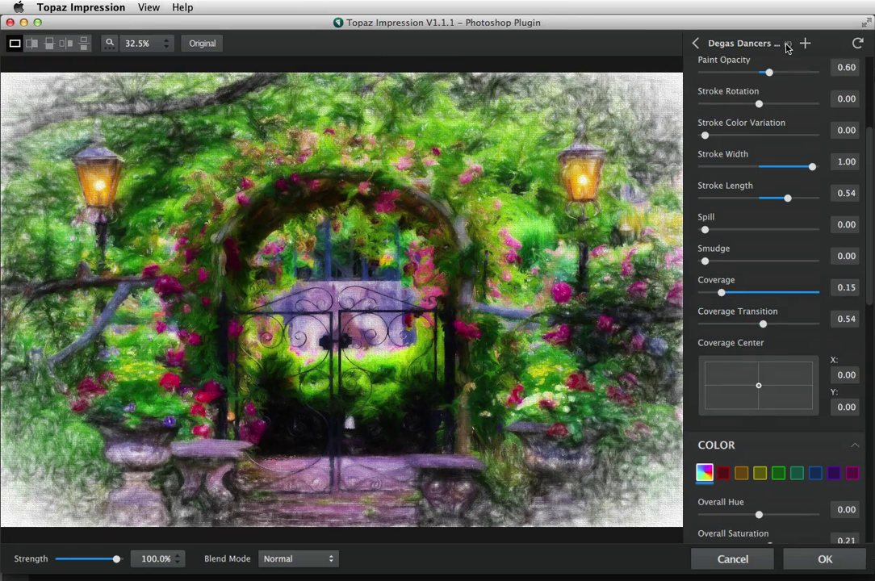
pyautogui.click(787, 47)
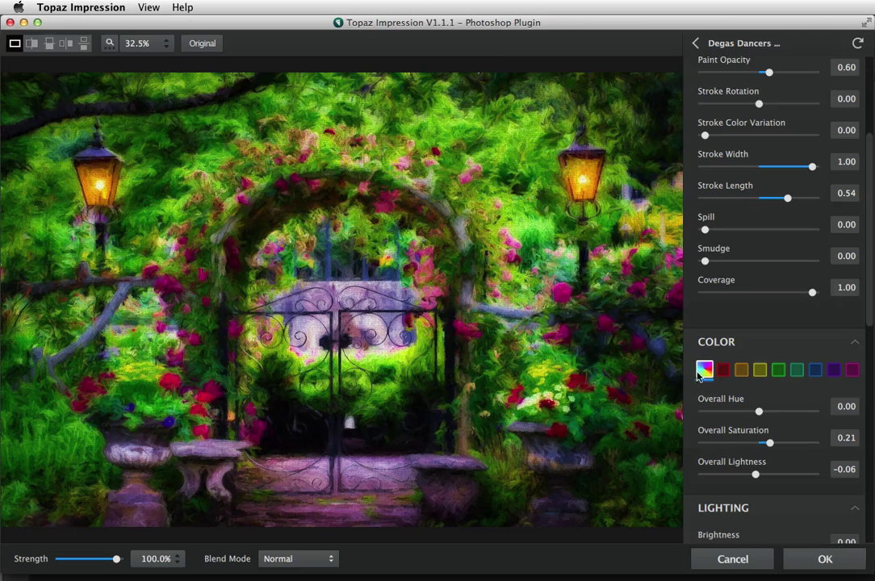
# Select the blue color range and adjust Blue Lightness, trying 0.41 and 0.93 before settling on 0.29.
pyautogui.scroll(-3, 773, 404)
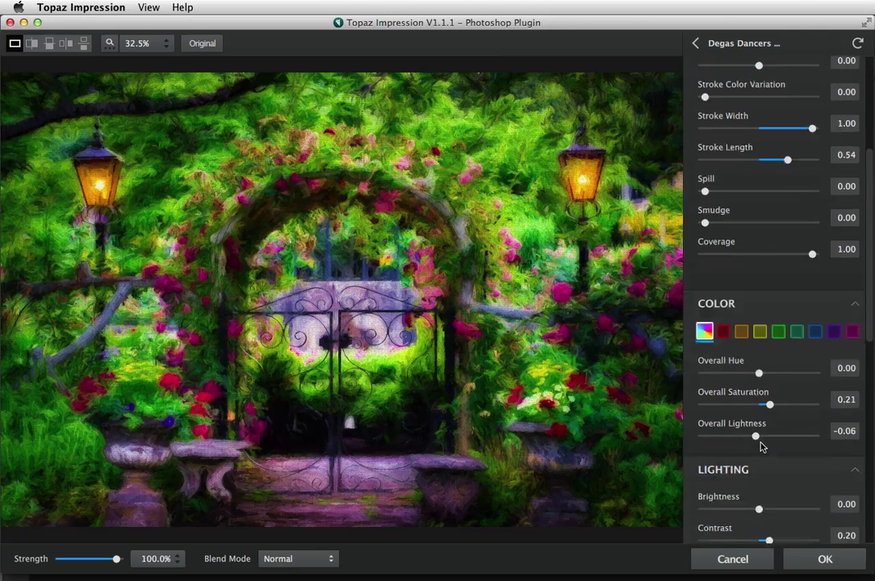
pyautogui.scroll(-2, 760, 447)
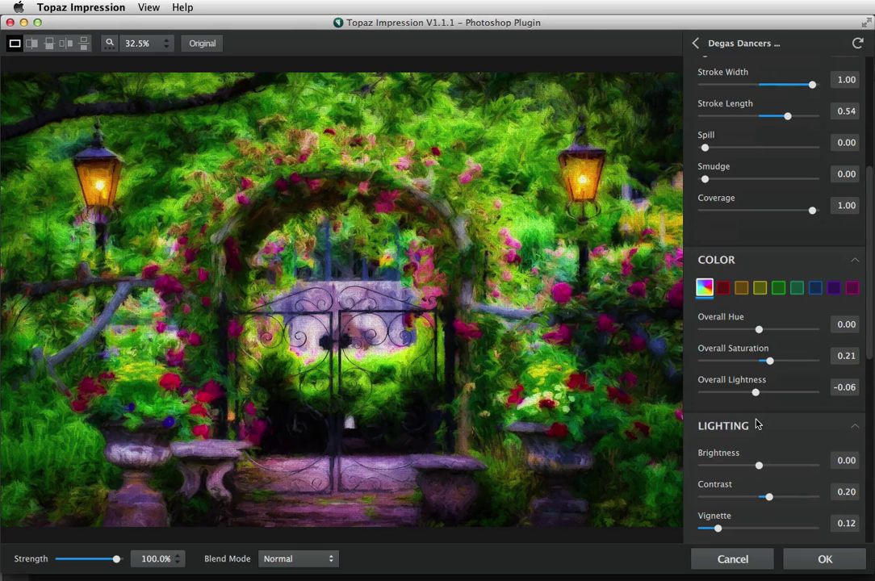
pyautogui.scroll(-1, 756, 423)
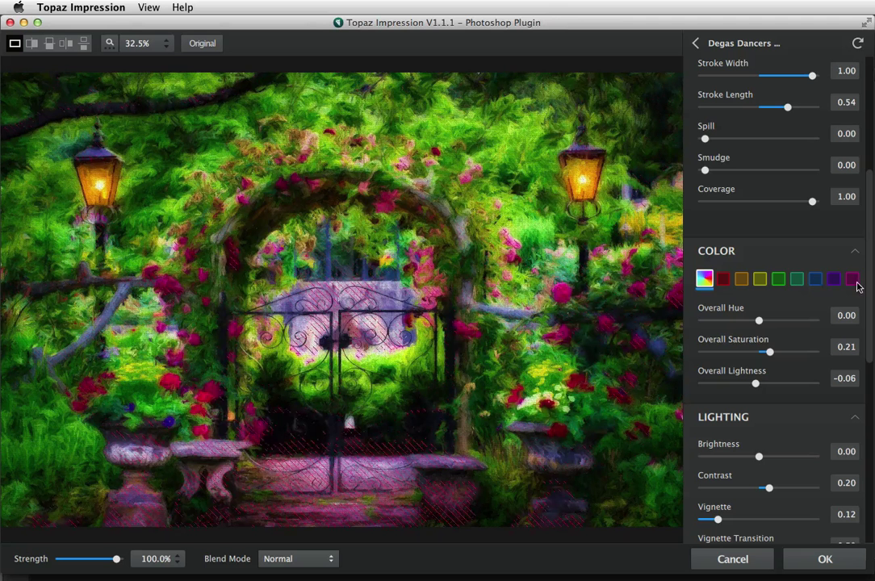
pyautogui.click(815, 280)
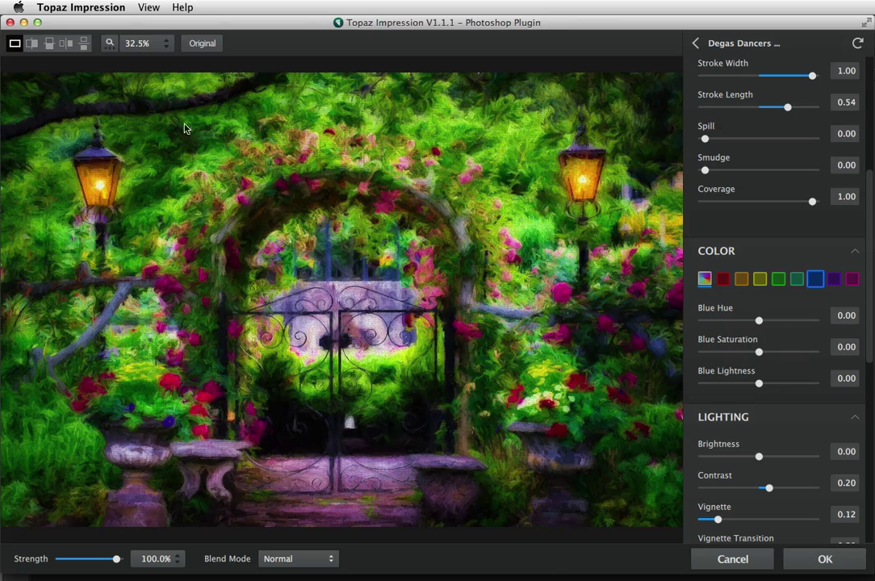
pyautogui.click(109, 40)
pyautogui.scroll(2, 307, 347)
pyautogui.moveTo(303, 359); pyautogui.dragTo(373, 409)
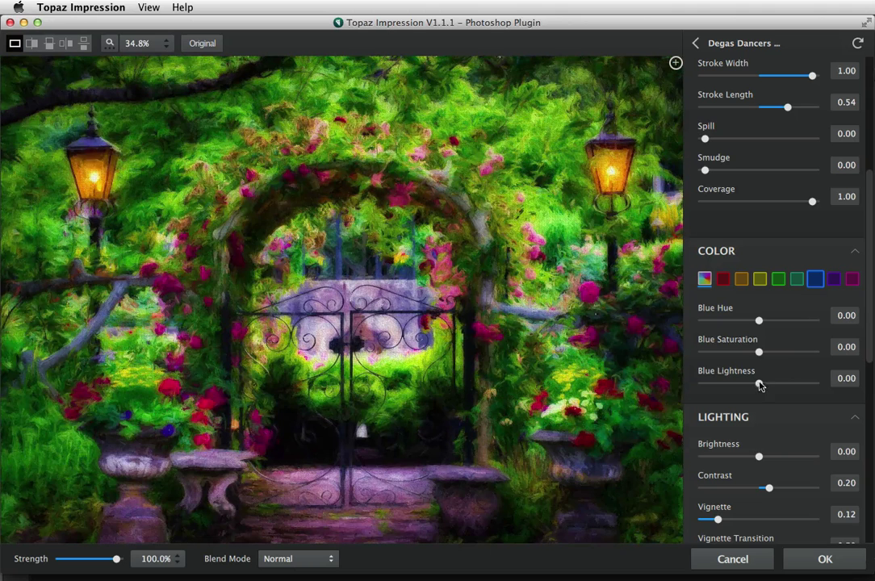
pyautogui.moveTo(758, 384); pyautogui.dragTo(780, 387)
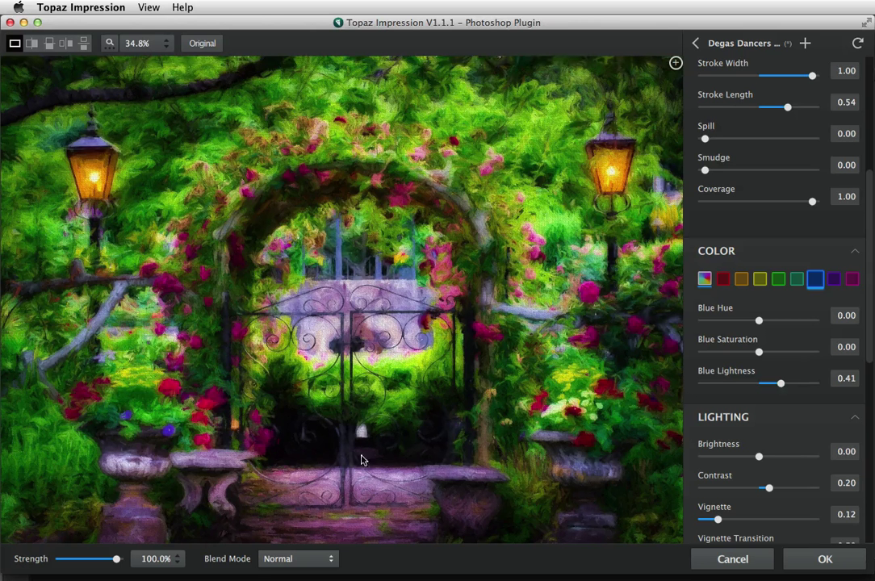
pyautogui.moveTo(781, 389); pyautogui.dragTo(809, 385)
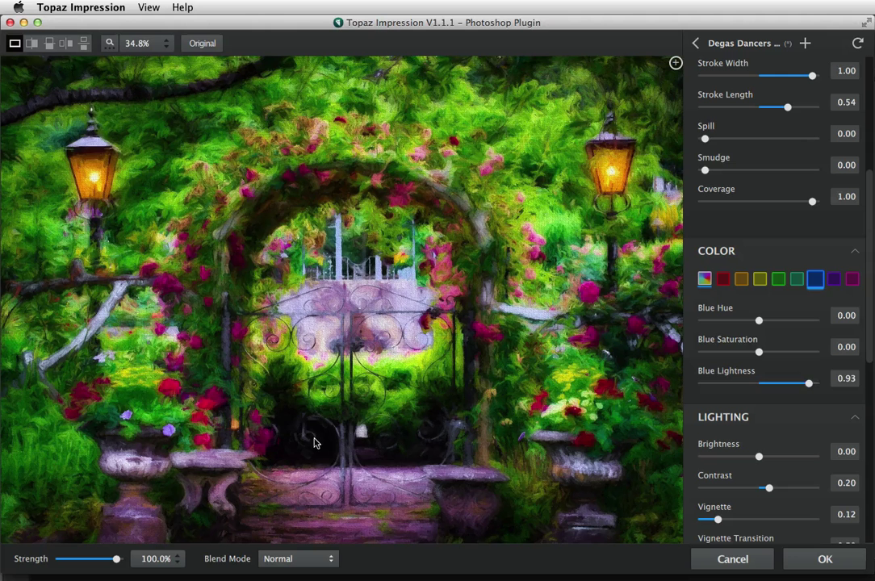
pyautogui.moveTo(809, 385); pyautogui.dragTo(775, 385)
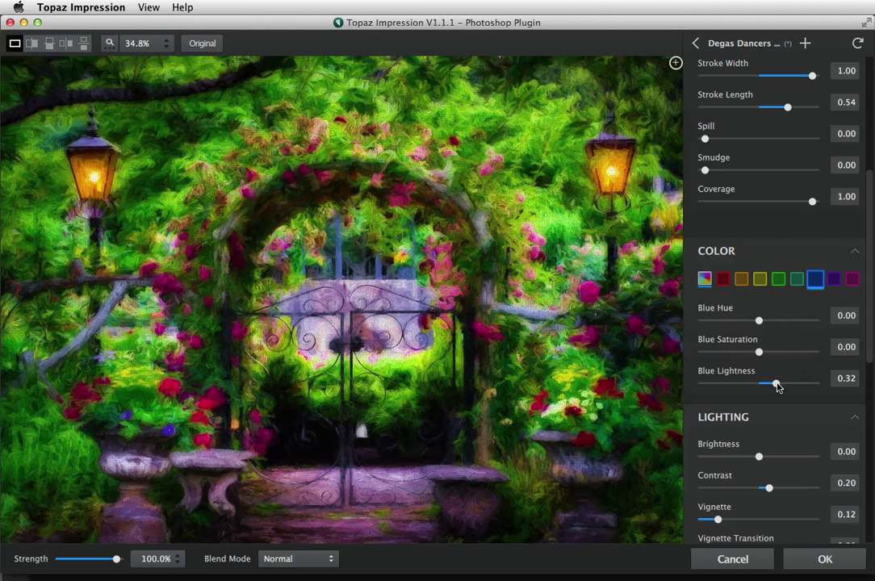
pyautogui.moveTo(777, 387); pyautogui.dragTo(773, 386)
# View the garden gate at 100% and raise the Canvas III texture strength to 0.61.
pyautogui.click(112, 46)
pyautogui.moveTo(108, 62); pyautogui.dragTo(195, 61)
pyautogui.scroll(-5, 739, 376)
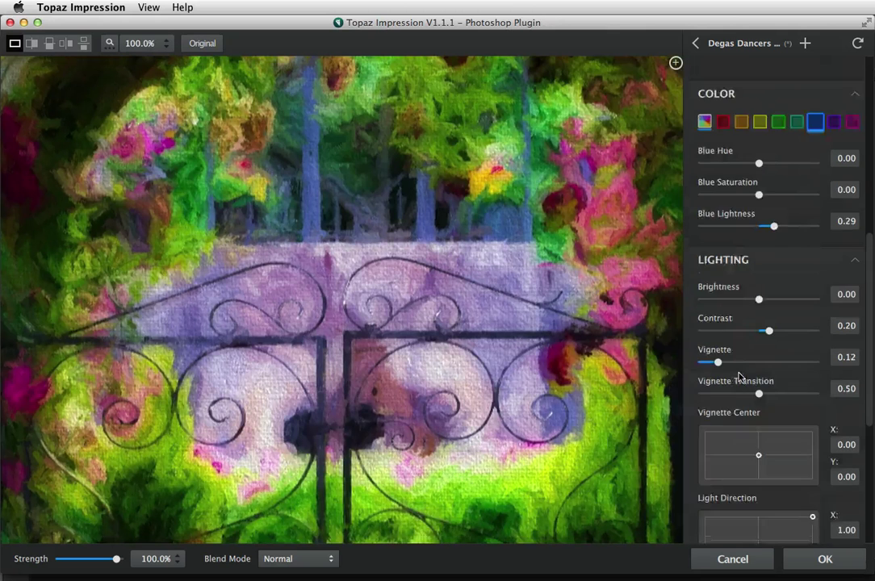
pyautogui.scroll(-5, 739, 375)
pyautogui.moveTo(734, 422); pyautogui.dragTo(771, 423)
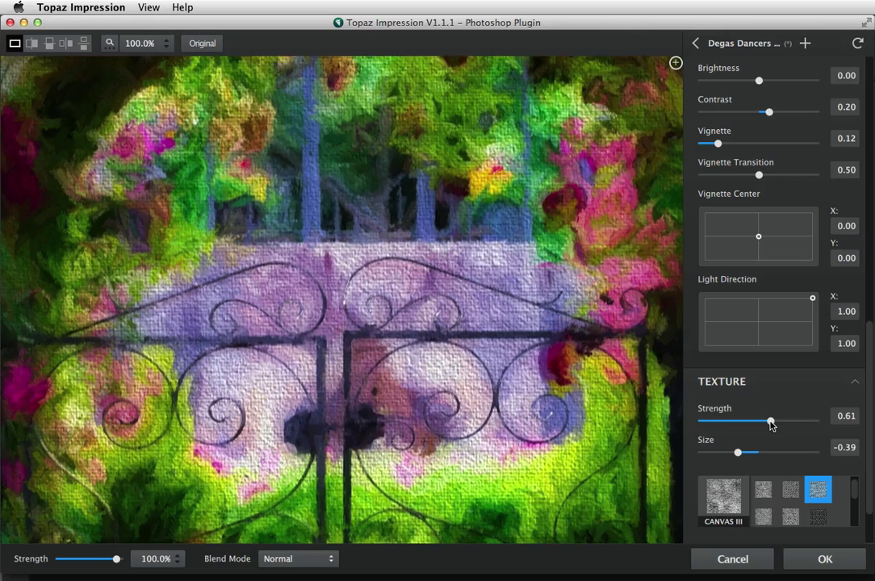
# Set the stroke Smudge to 0.51, check the blended brushwork on the gate, and cancel the filter.
pyautogui.scroll(15, 731, 228)
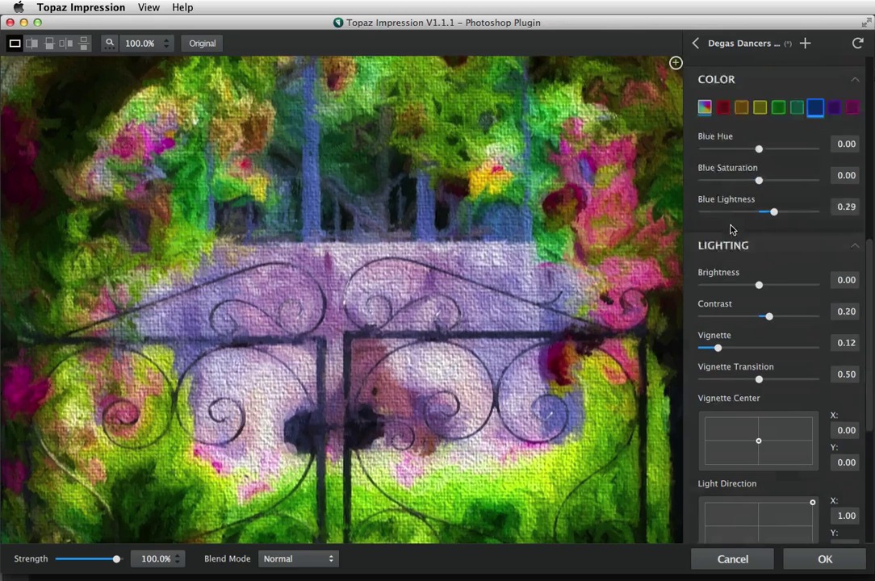
pyautogui.scroll(1, 721, 275)
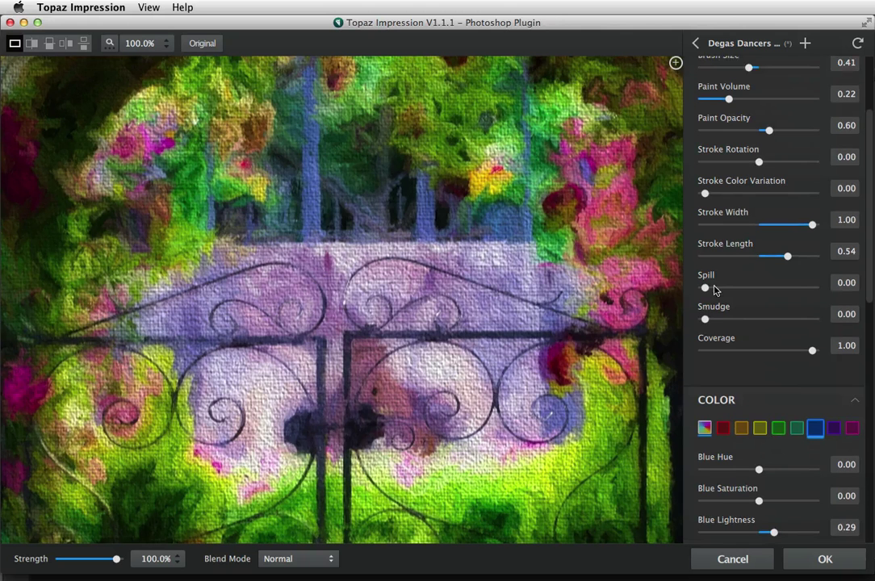
pyautogui.moveTo(706, 319); pyautogui.dragTo(758, 322)
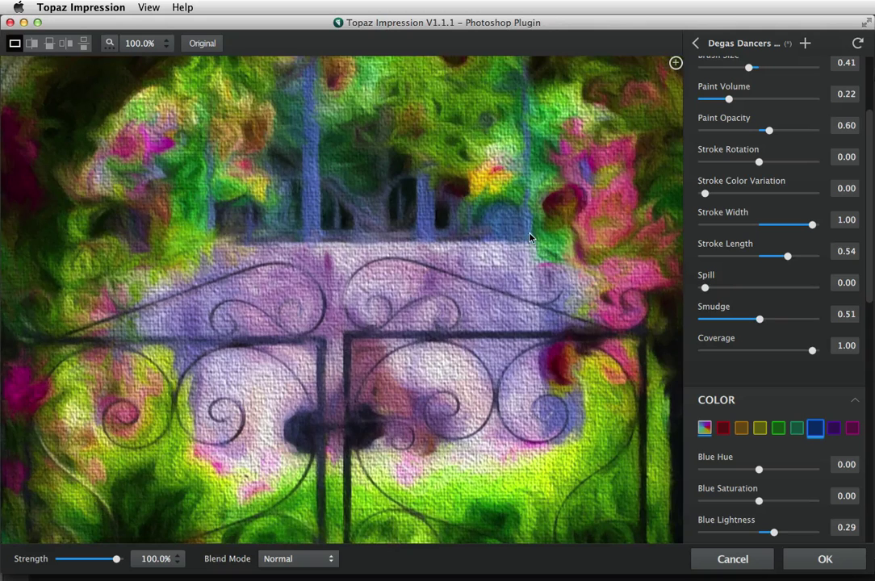
pyautogui.moveTo(531, 236); pyautogui.dragTo(520, 237)
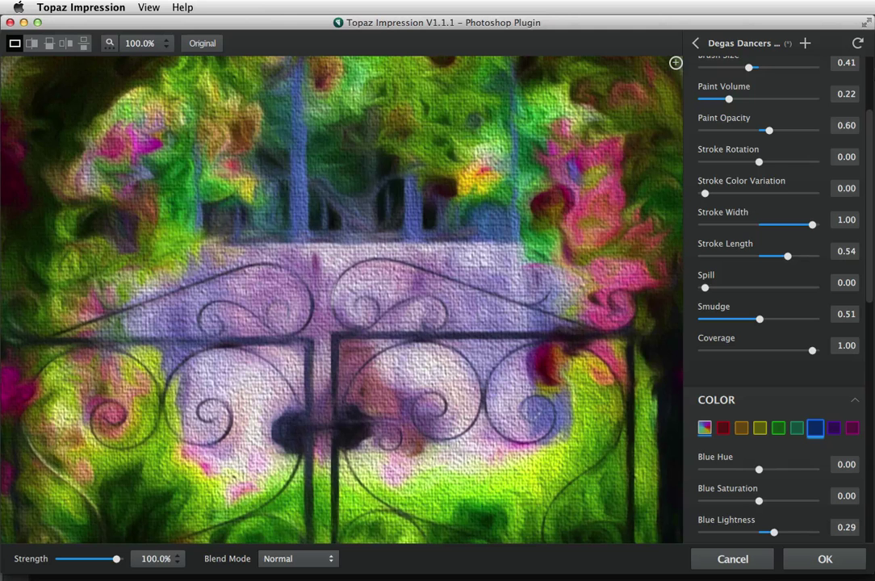
pyautogui.click(741, 560)
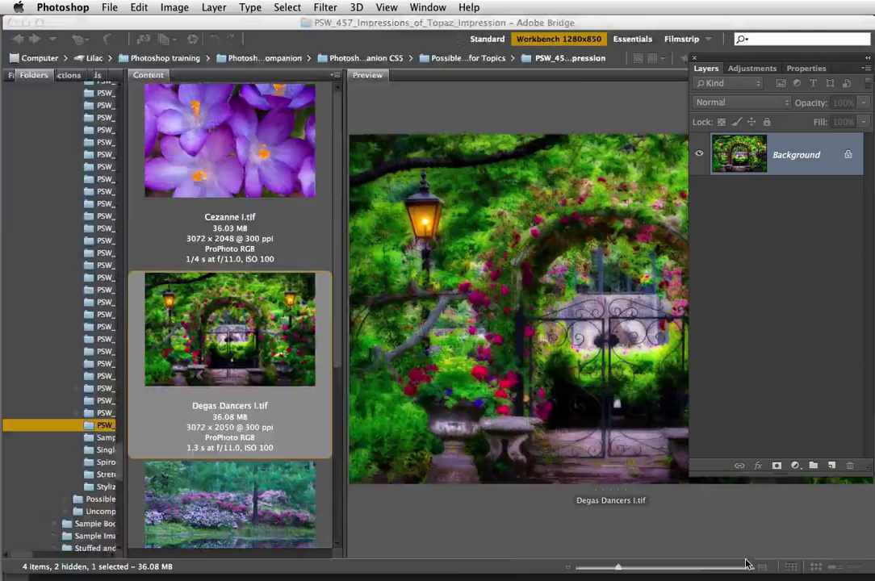